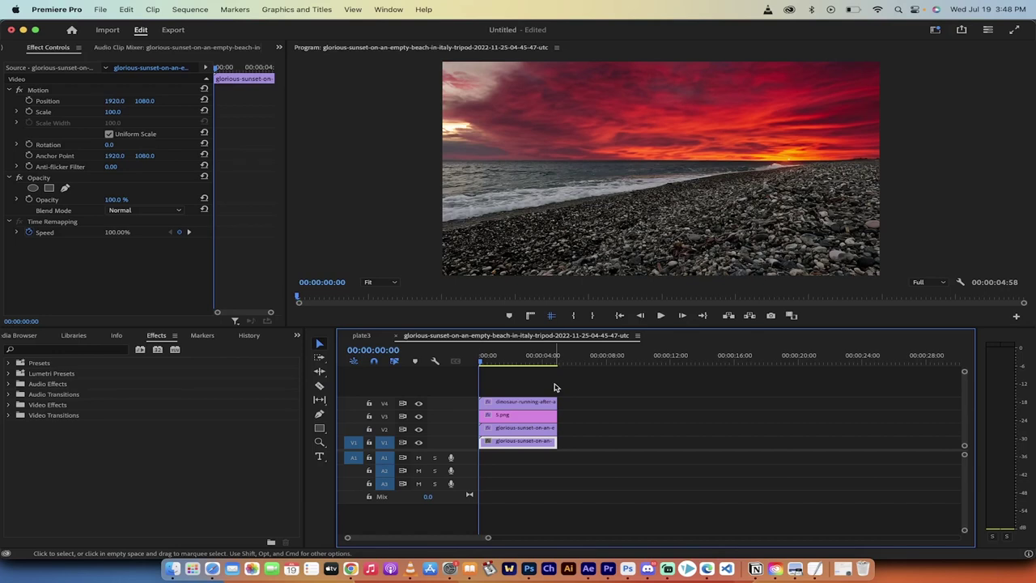
# Play the finished beach composite with the red sky and dinosaur from the start of the sequence.
pyautogui.press('space')
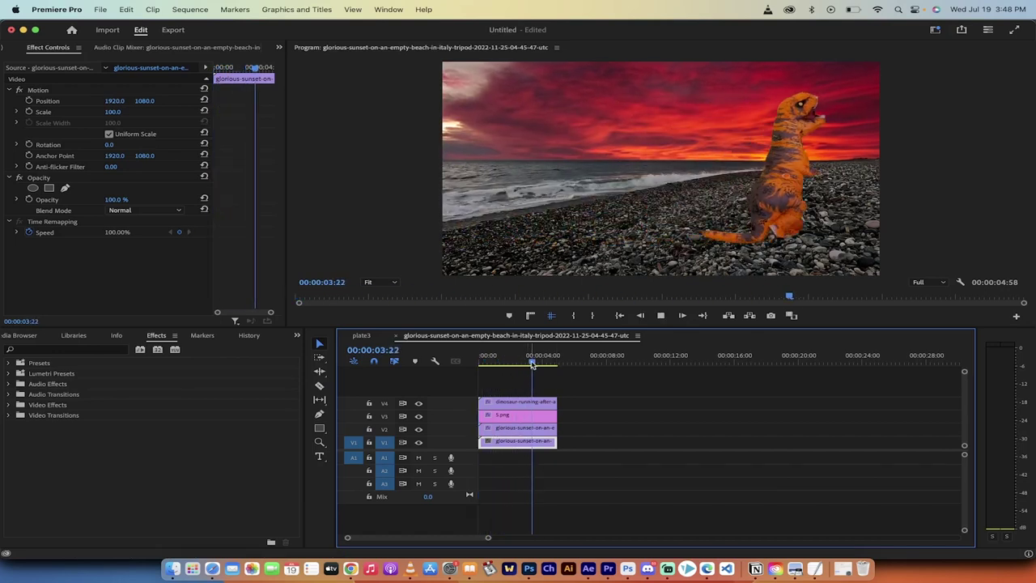
pyautogui.moveTo(535, 360); pyautogui.dragTo(480, 364)
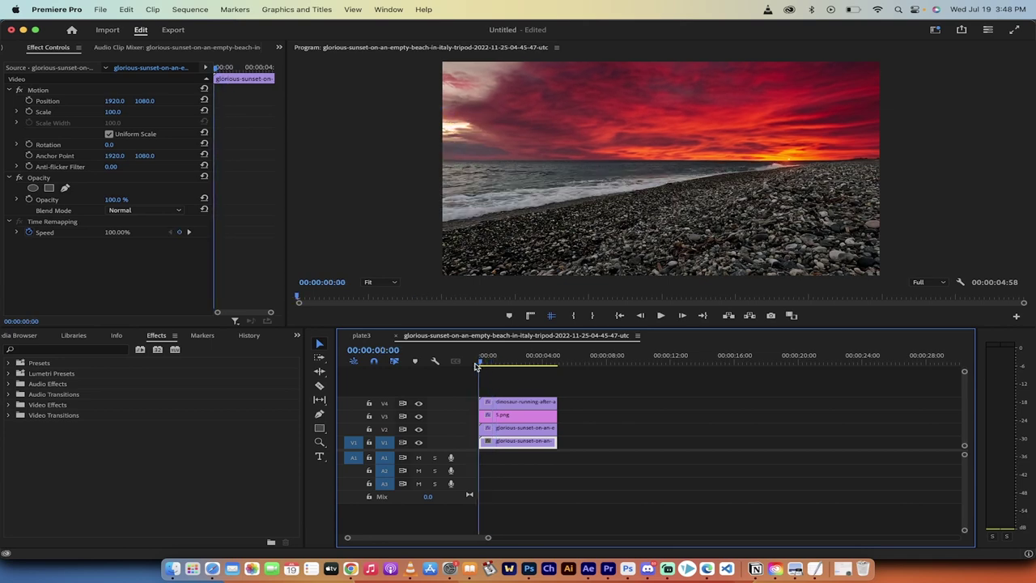
pyautogui.press('space')
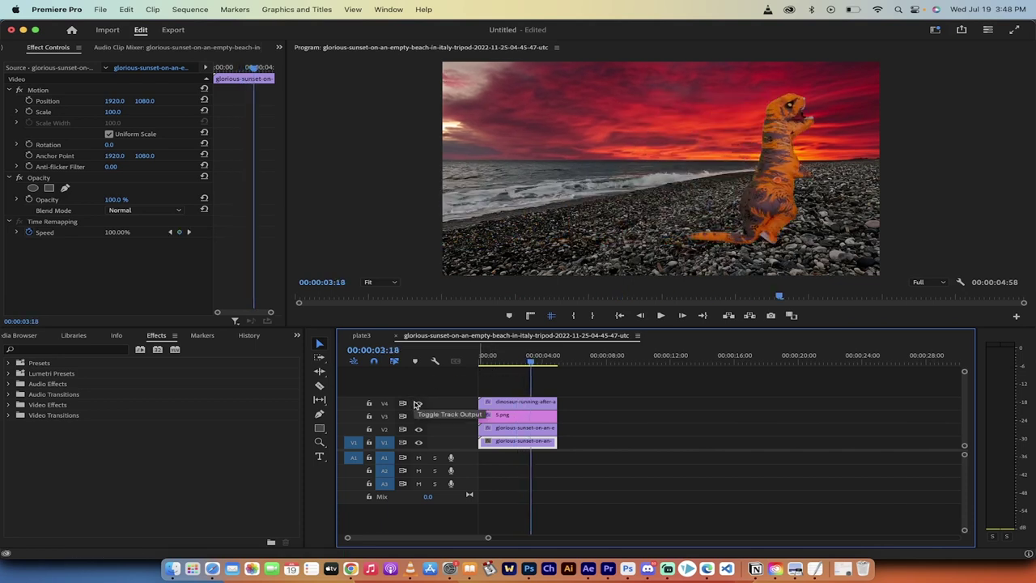
# Hide video tracks V4, V3 and V2 and play the original beach footage on V1 from the start.
pyautogui.click(418, 402)
pyautogui.click(418, 415)
pyautogui.click(419, 429)
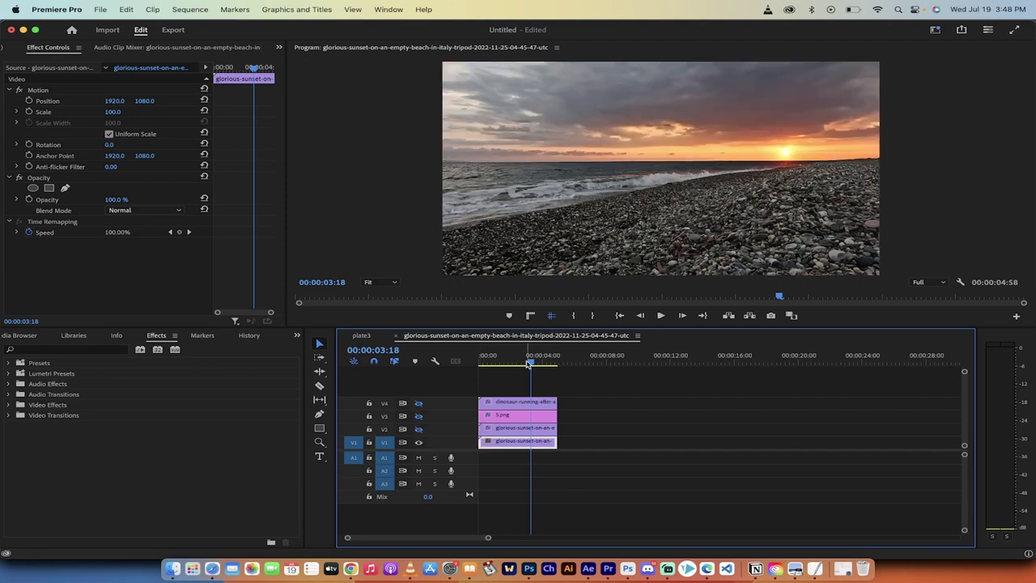
pyautogui.click(483, 358)
pyautogui.press('space')
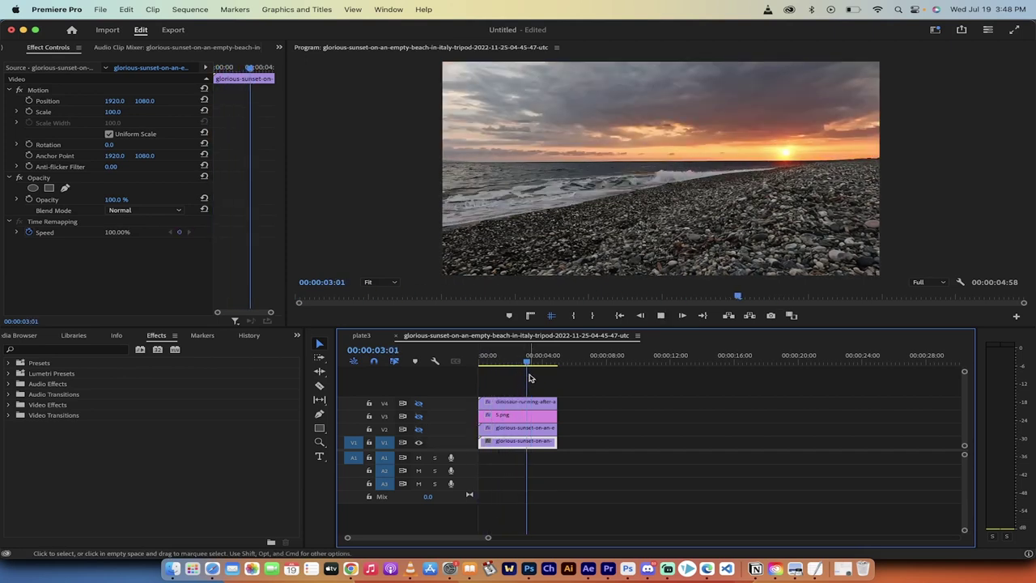
pyautogui.press('space')
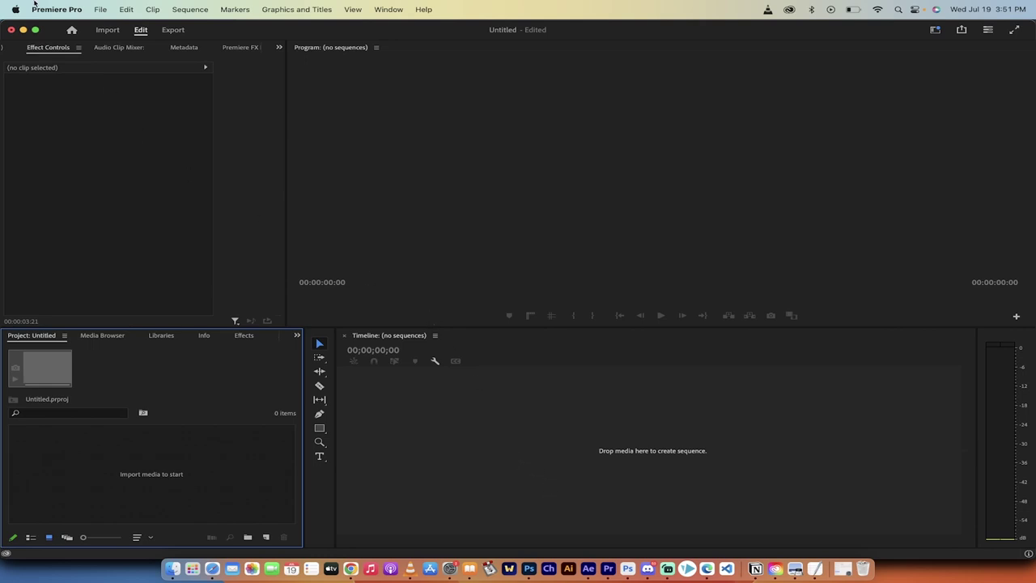
# Import the glorious-sunset beach MP4 from the Pictures folder into the empty project and create a sequence from it.
pyautogui.click(172, 569)
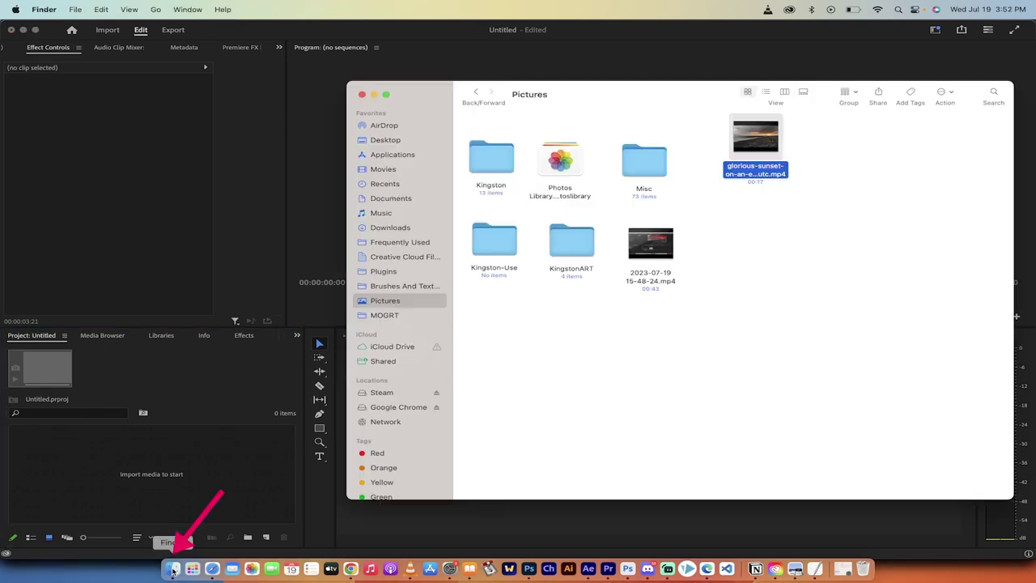
pyautogui.click(755, 172)
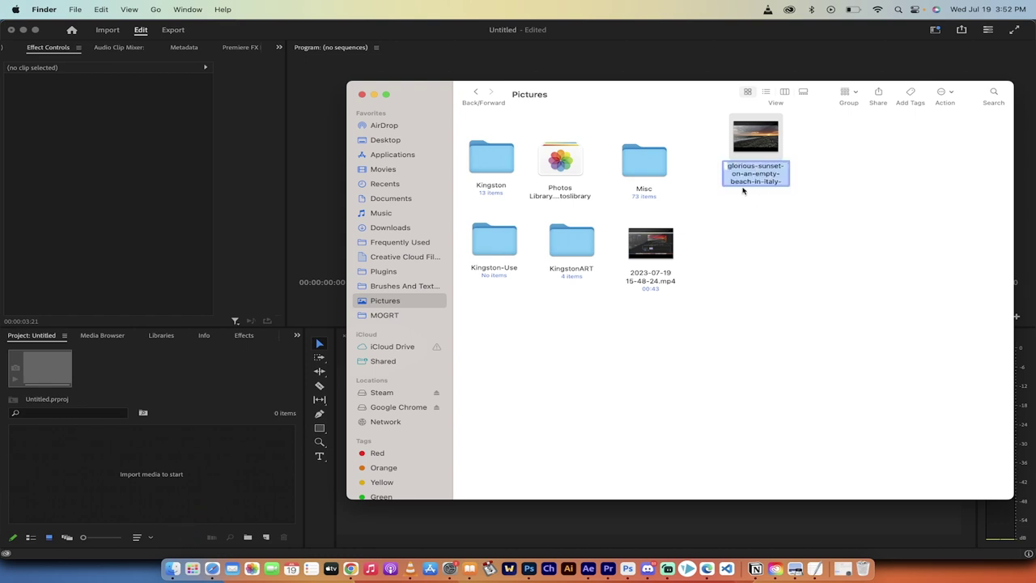
pyautogui.click(758, 220)
pyautogui.click(765, 178)
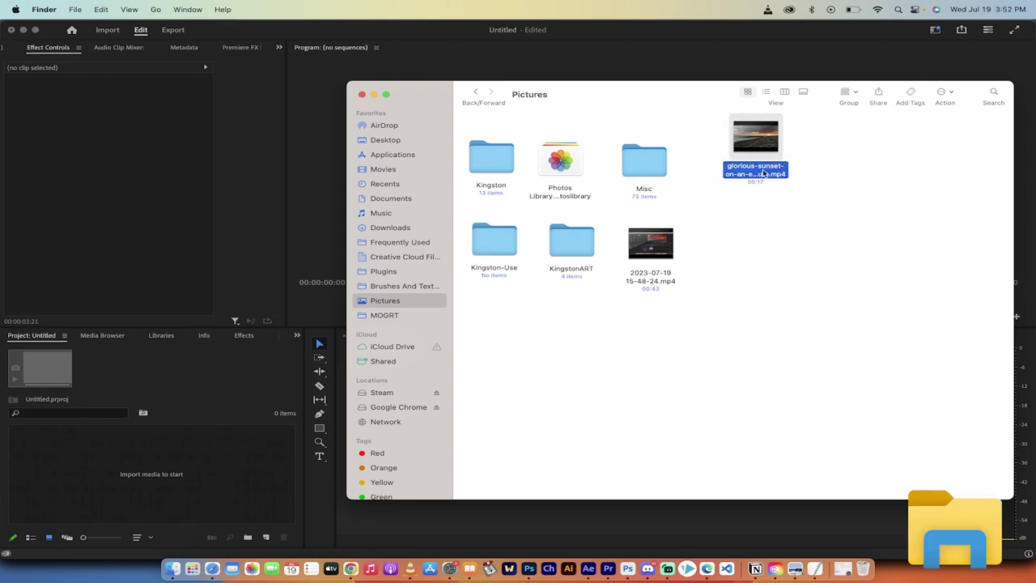
pyautogui.moveTo(765, 174); pyautogui.dragTo(155, 474)
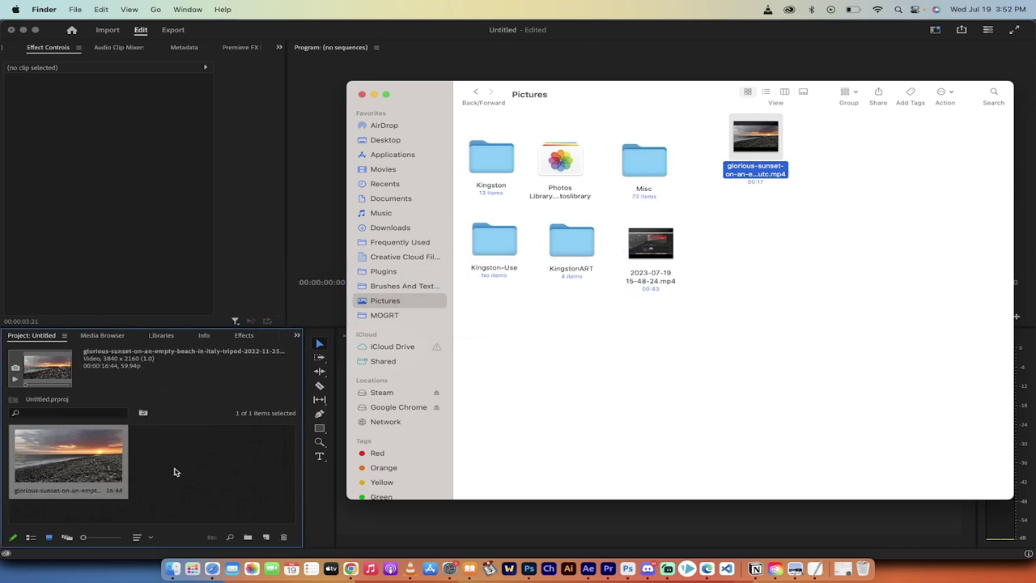
pyautogui.click(187, 464)
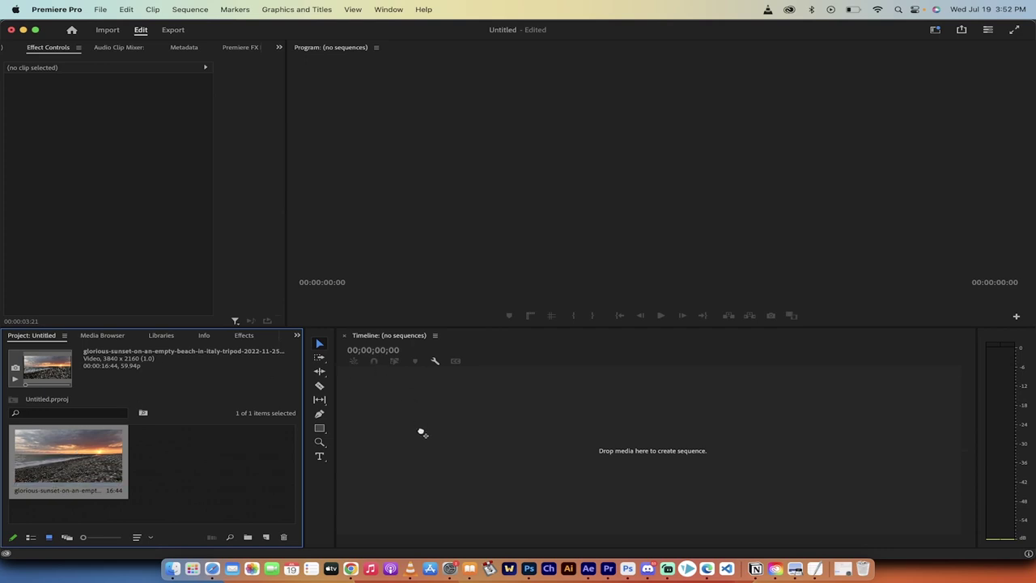
pyautogui.moveTo(421, 433); pyautogui.dragTo(422, 436)
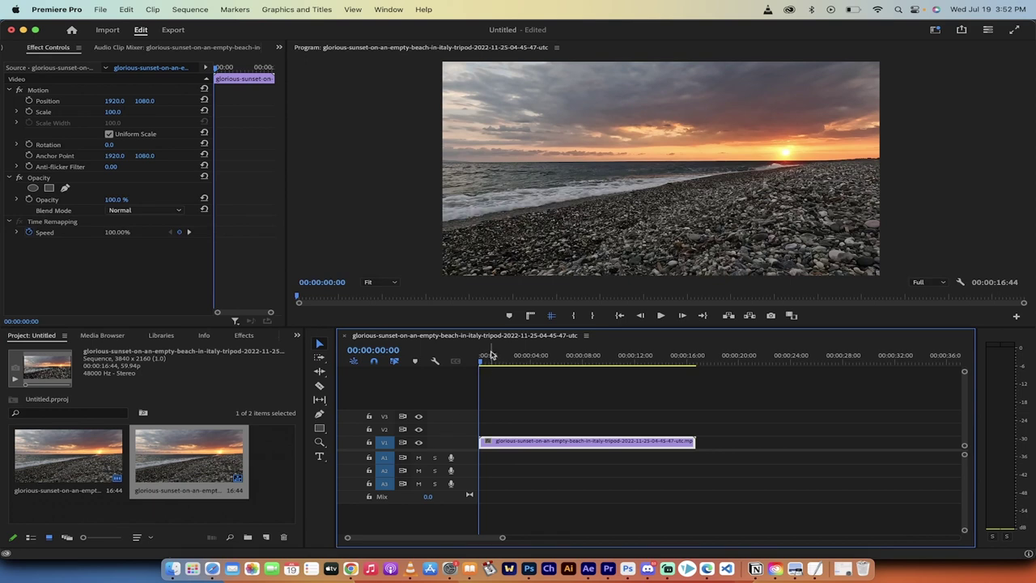
# Position the playhead at 00:00:07:00, advancing frame by frame, and trim off the rest of the beach clip there.
pyautogui.moveTo(484, 362); pyautogui.dragTo(566, 363)
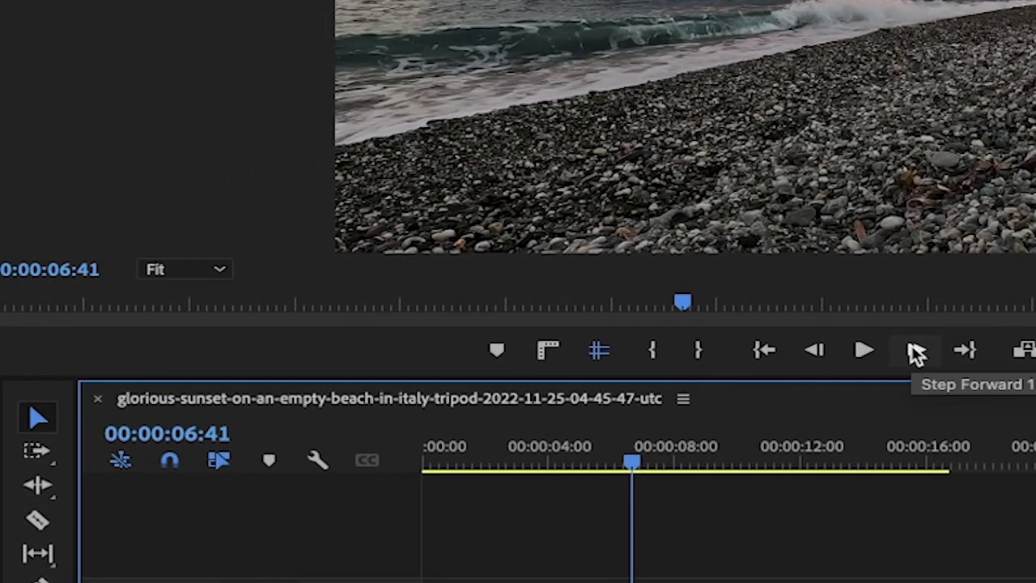
pyautogui.click(916, 352)
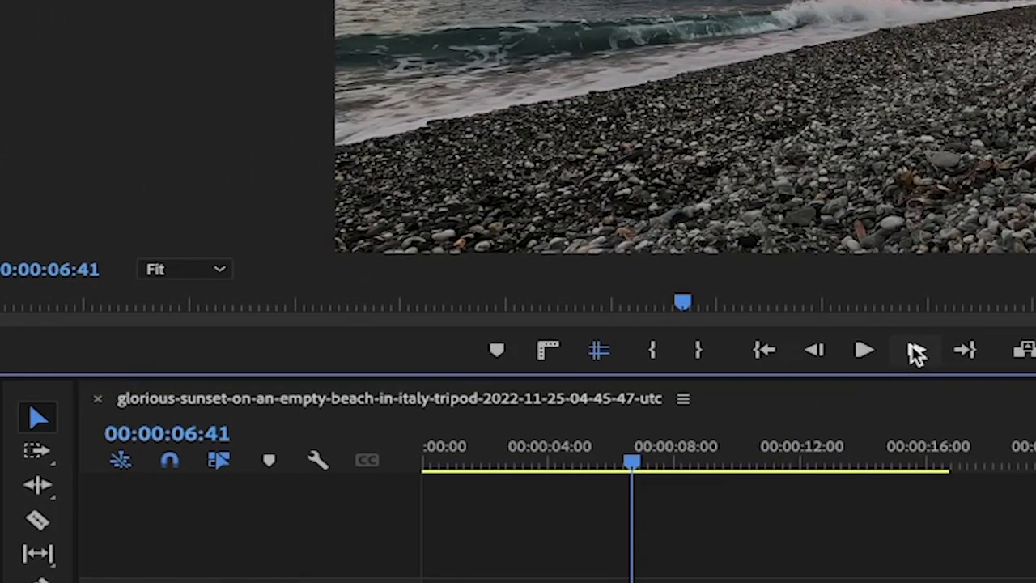
pyautogui.click(915, 352)
pyautogui.click(916, 352)
pyautogui.click(915, 352)
pyautogui.click(916, 352)
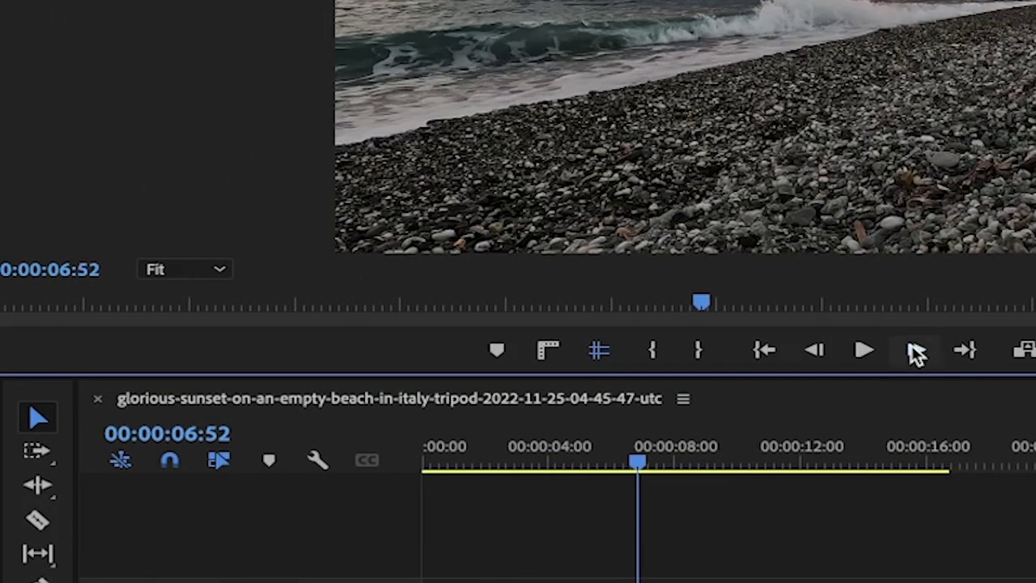
pyautogui.click(916, 352)
pyautogui.click(915, 352)
pyautogui.click(916, 352)
pyautogui.click(916, 352)
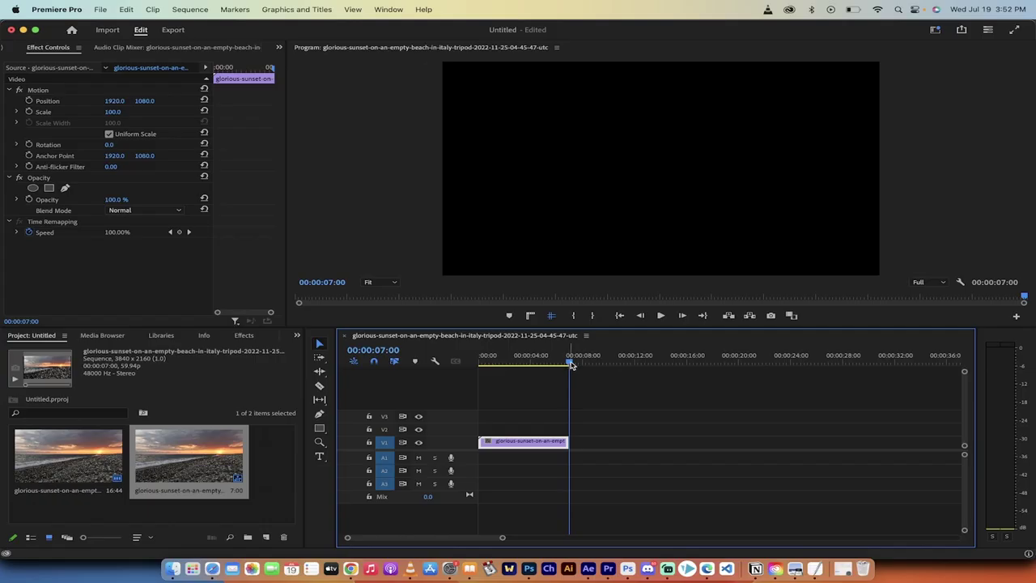
# Play and scrub through the trimmed beach clip to check for camera movement, and return to its start.
pyautogui.moveTo(571, 365); pyautogui.dragTo(540, 362)
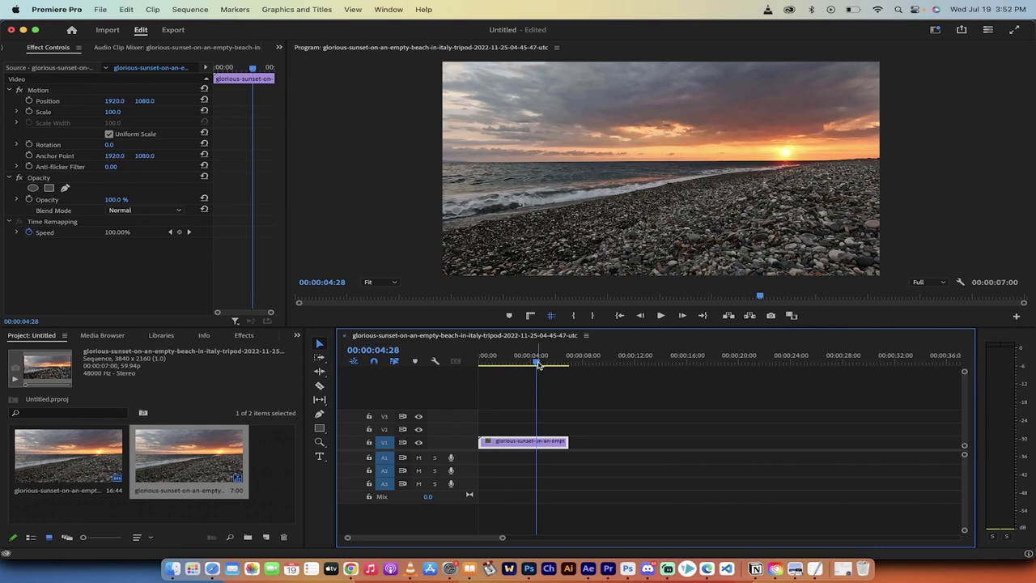
pyautogui.press('Home')
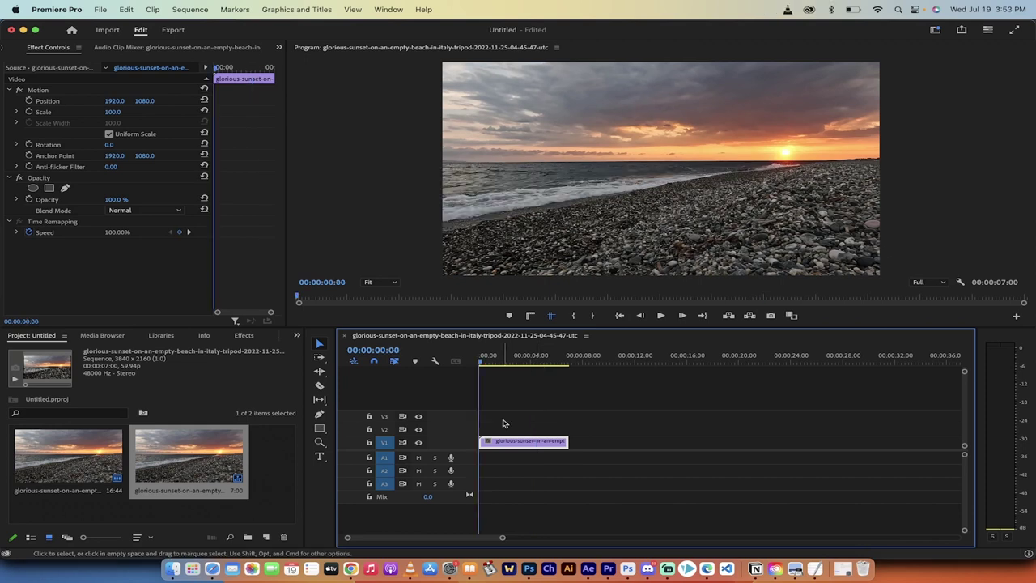
pyautogui.press('space')
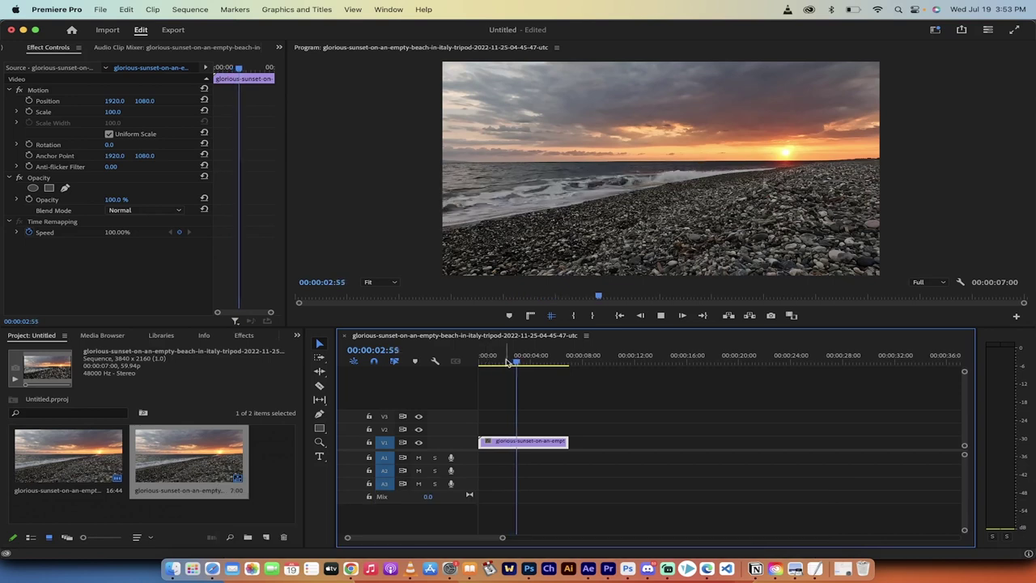
pyautogui.click(524, 363)
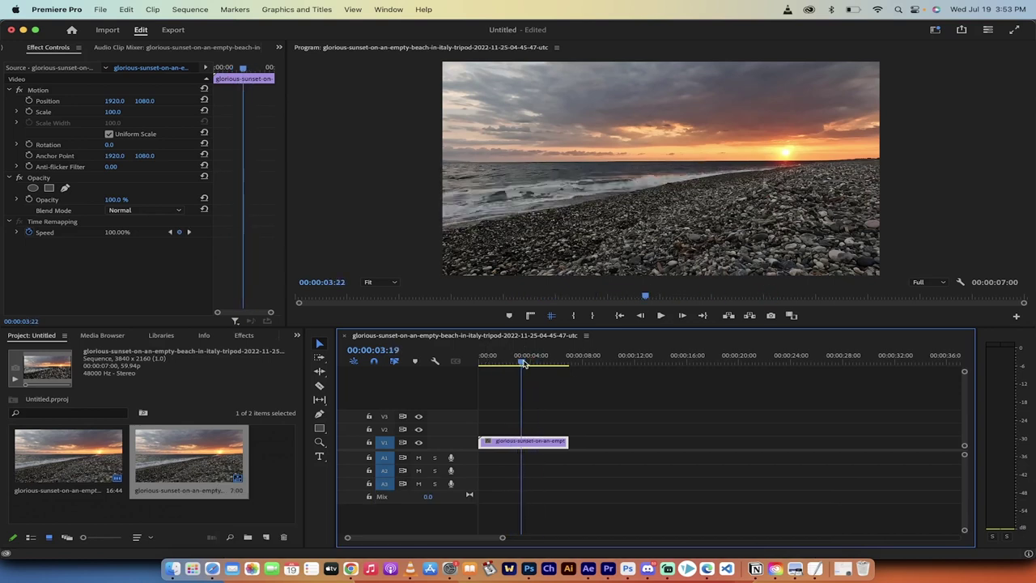
pyautogui.moveTo(524, 363)
pyautogui.mouseDown()
pyautogui.moveTo(501, 363)
pyautogui.moveTo(526, 362)
pyautogui.mouseUp()
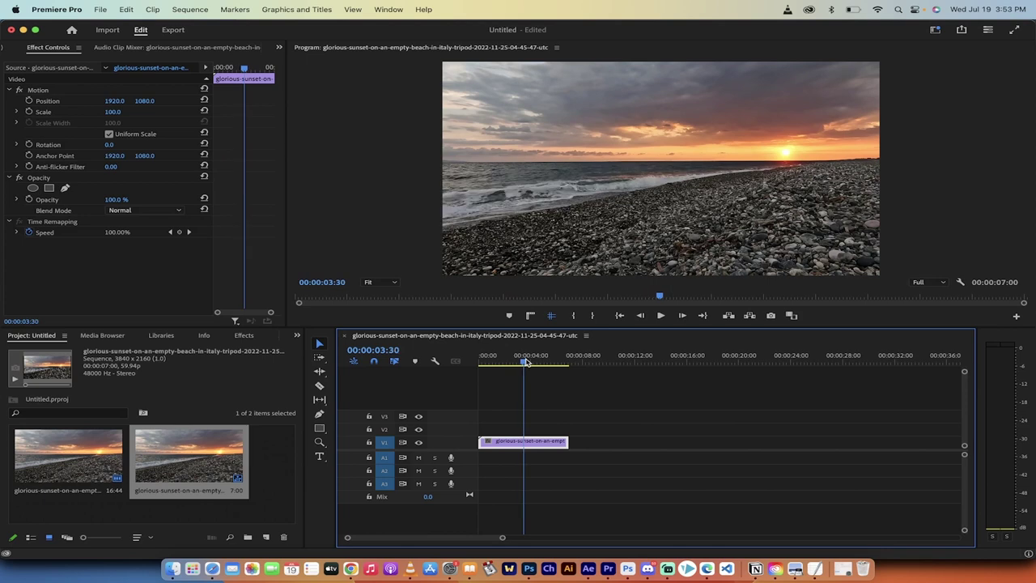
pyautogui.moveTo(526, 362); pyautogui.dragTo(480, 361)
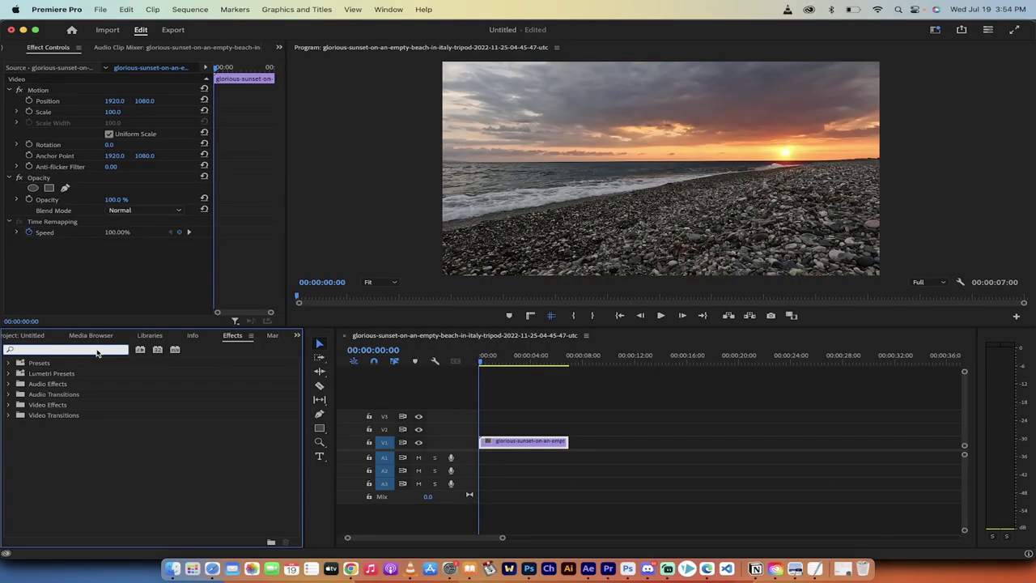
# Find the Warp Stabilizer video effect and apply it to the beach clip on V1.
pyautogui.write('warp')
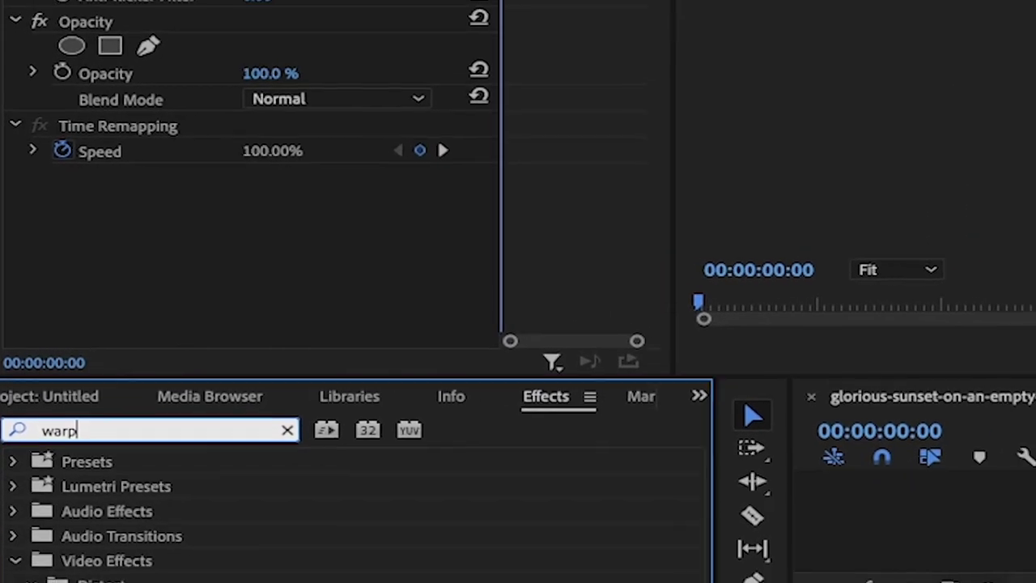
pyautogui.click(105, 546)
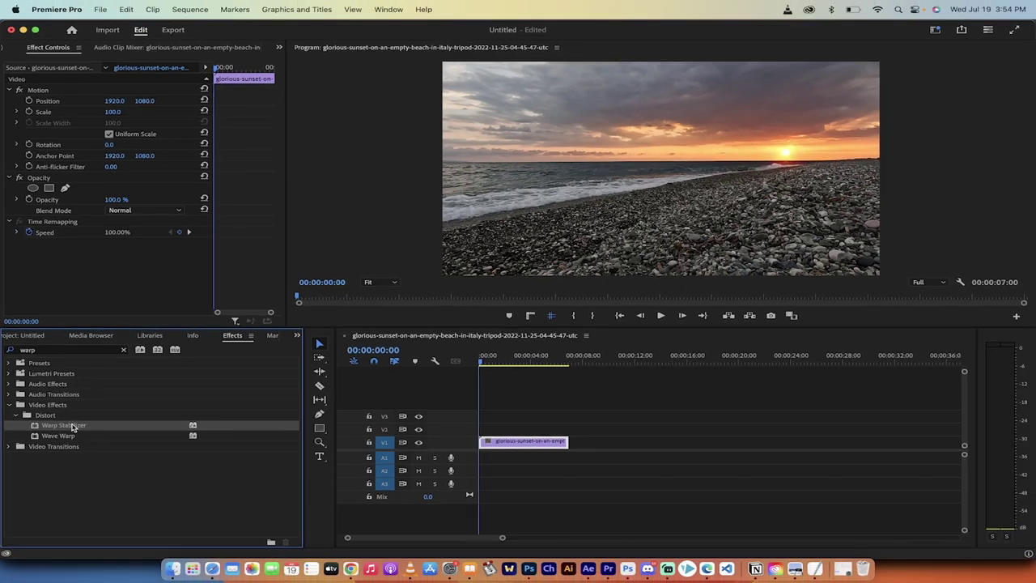
pyautogui.moveTo(69, 425); pyautogui.dragTo(515, 442)
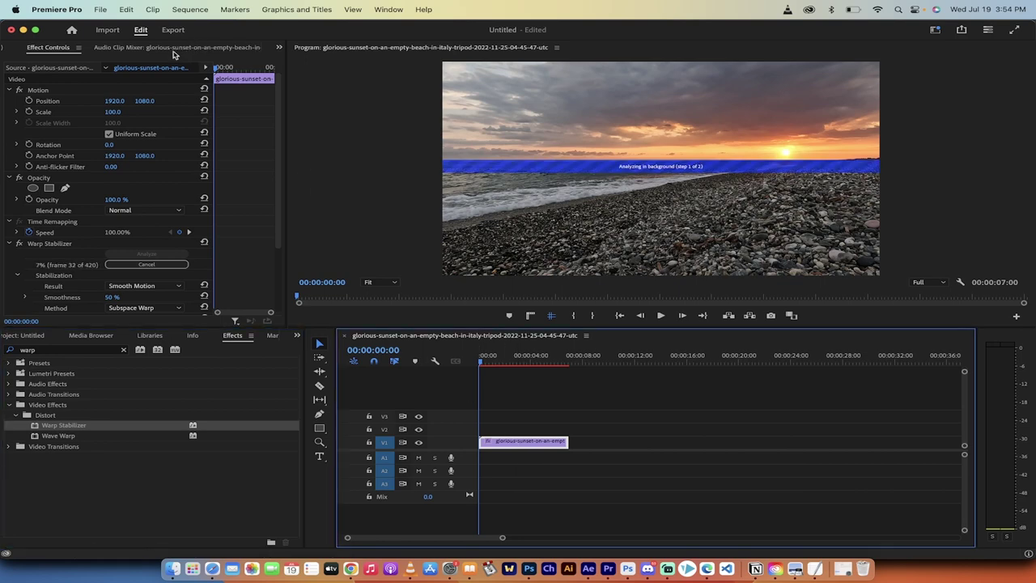
# Set the Warp Stabilizer's stabilization result to No Motion on the beach clip.
pyautogui.click(60, 51)
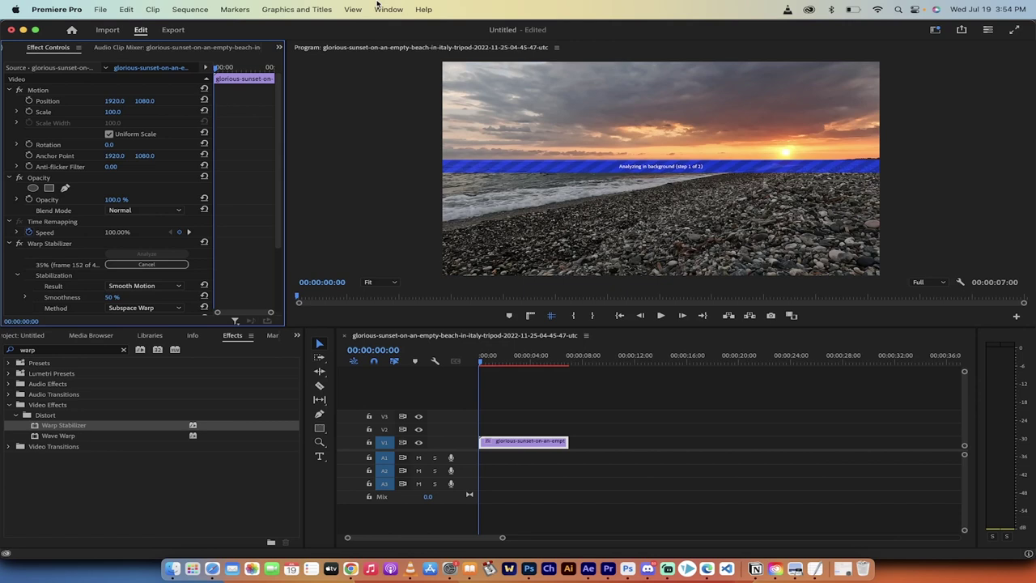
pyautogui.click(388, 9)
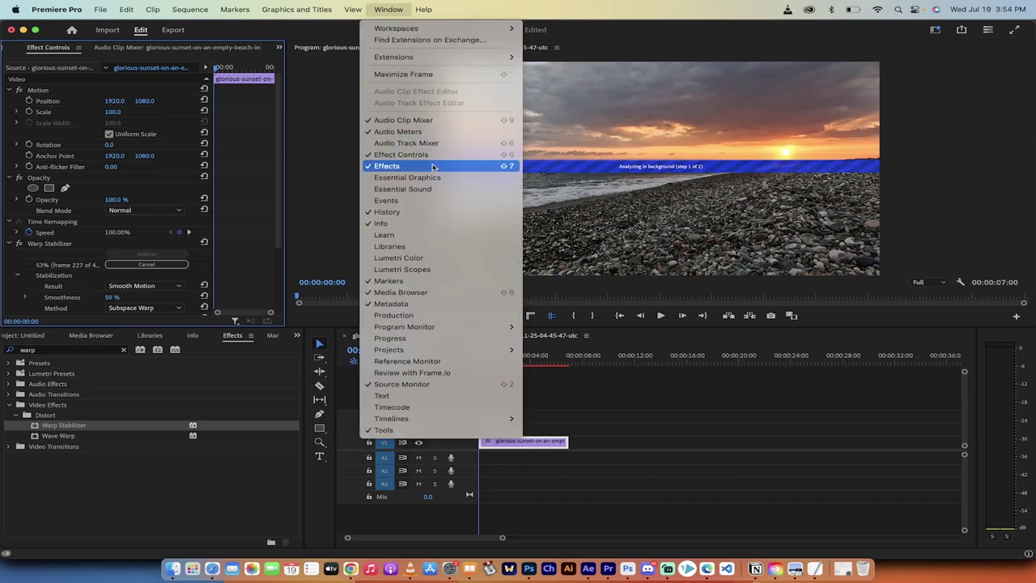
pyautogui.click(394, 11)
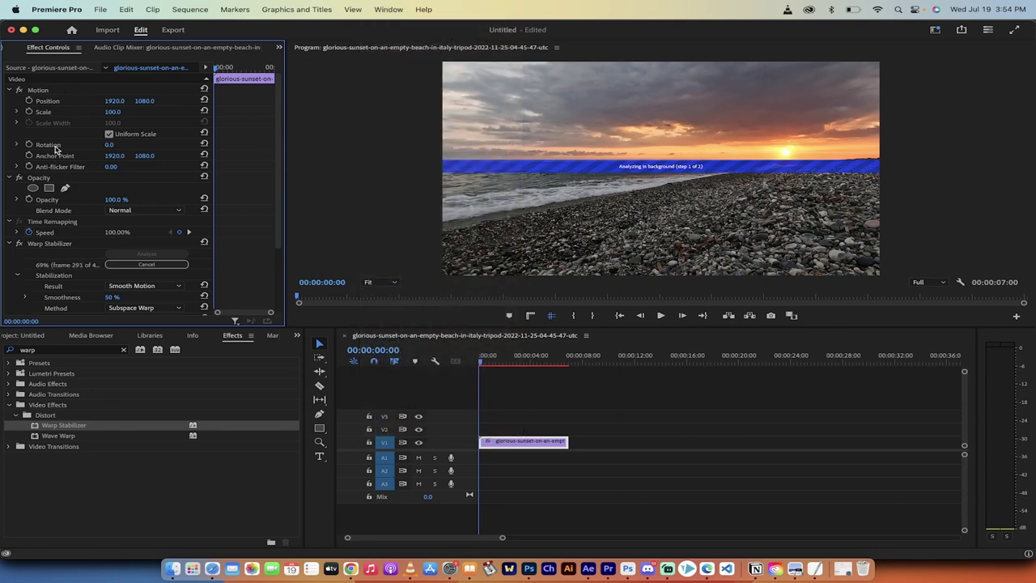
pyautogui.scroll(-4, 60, 247)
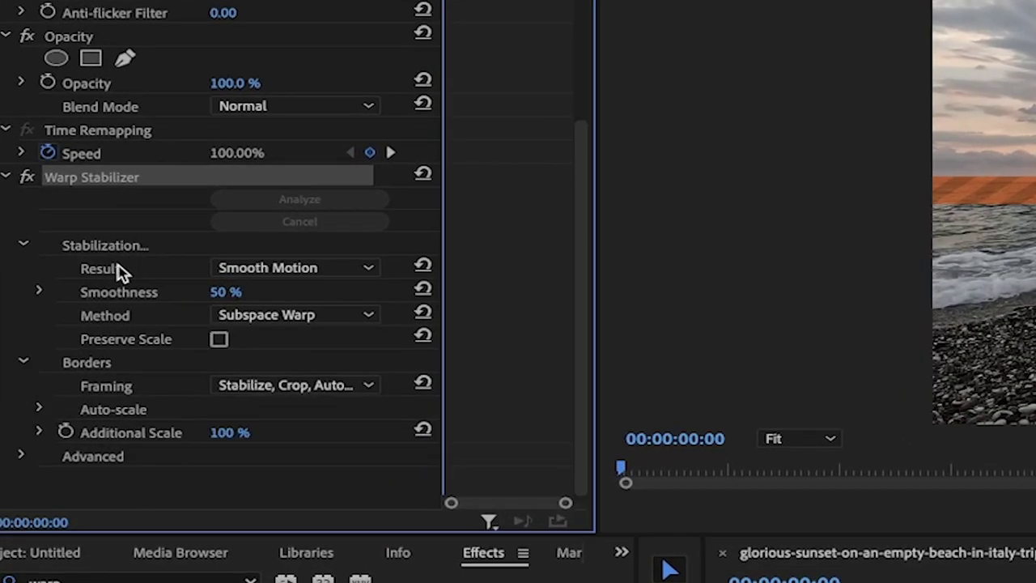
pyautogui.click(257, 271)
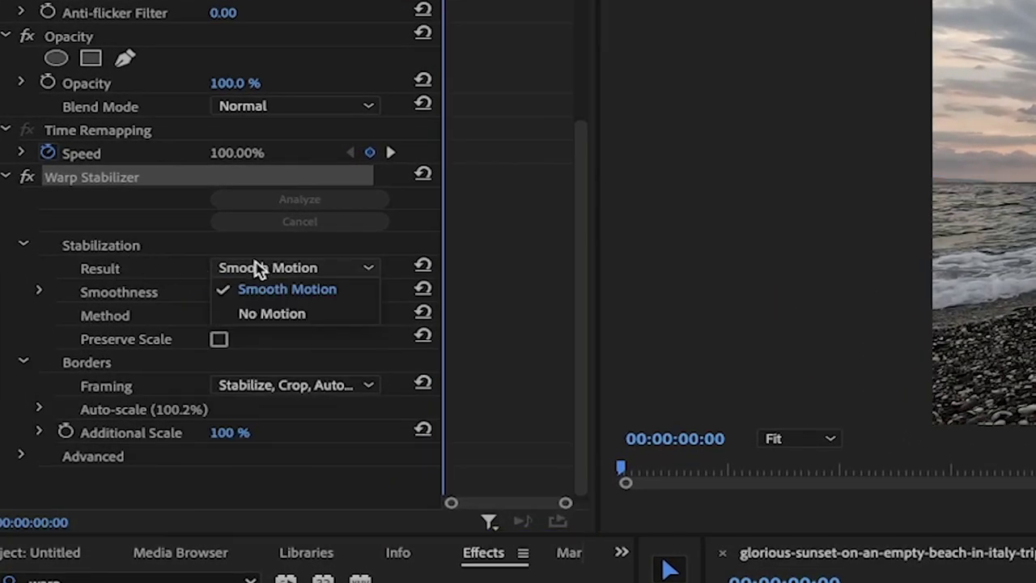
pyautogui.click(266, 270)
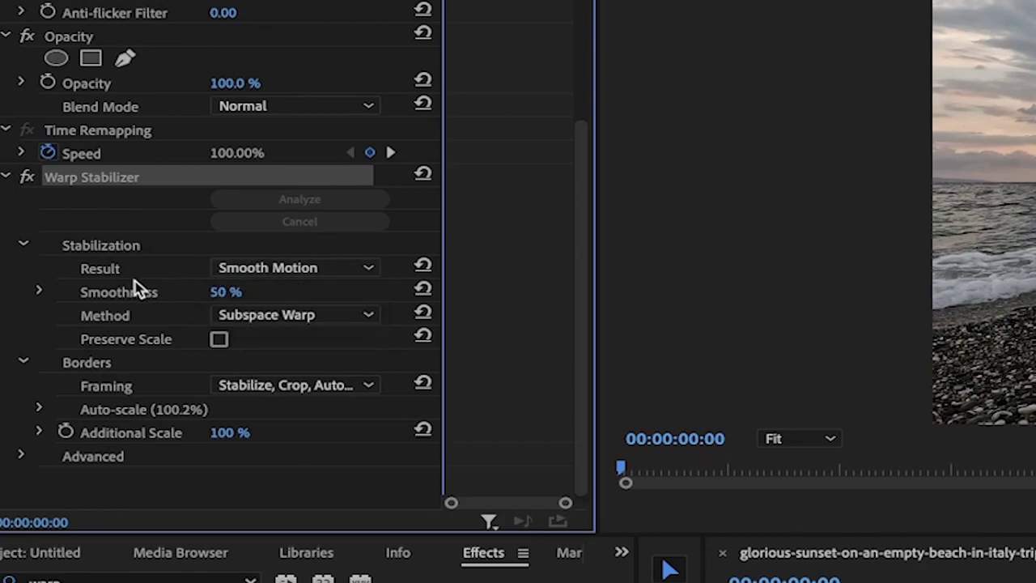
pyautogui.click(273, 271)
pyautogui.click(280, 311)
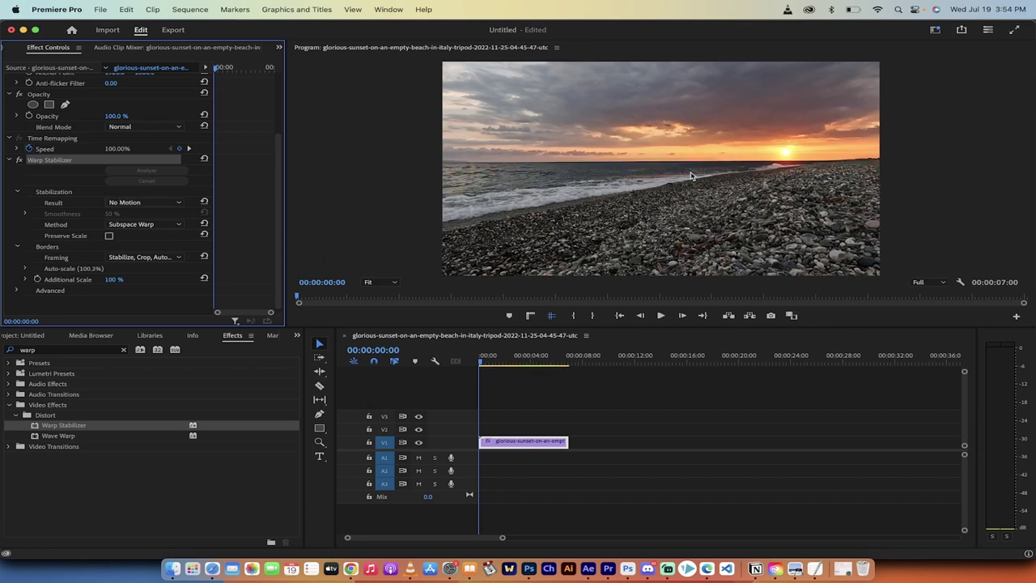
# Play back the stabilized beach clip and return the playhead to its start.
pyautogui.click(476, 360)
pyautogui.press('space')
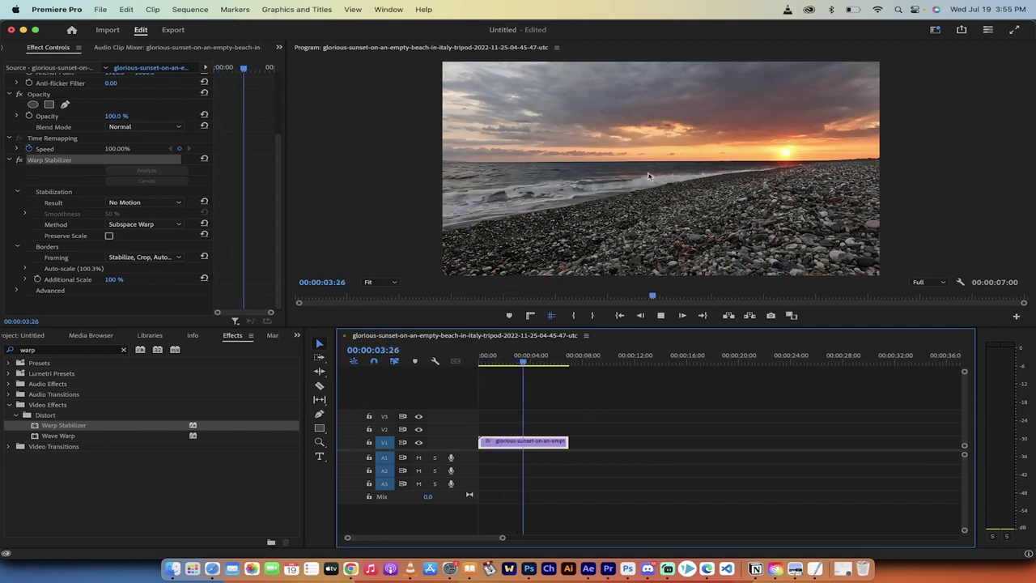
pyautogui.press('space')
pyautogui.moveTo(531, 361); pyautogui.dragTo(478, 366)
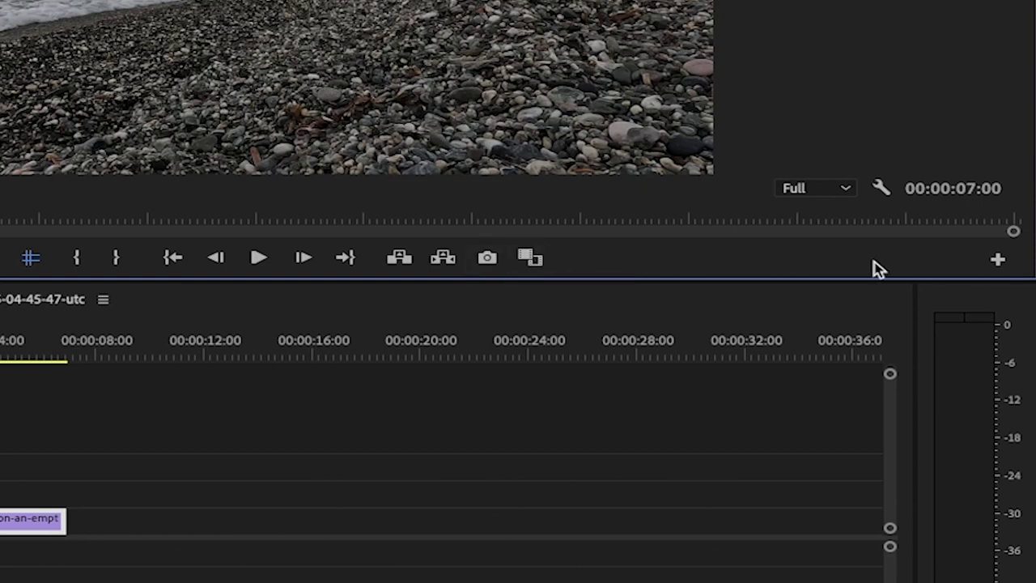
pyautogui.click(999, 263)
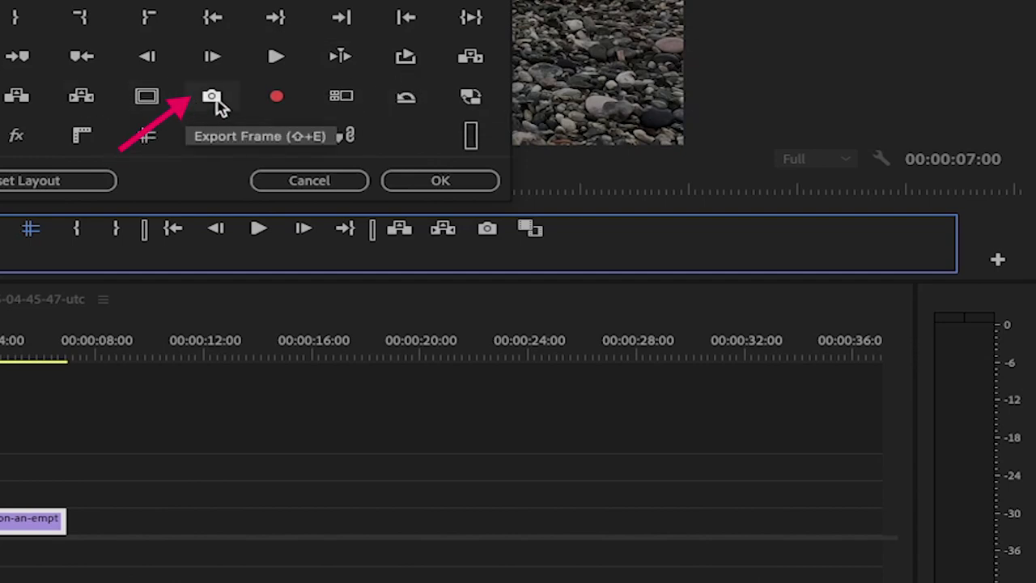
pyautogui.moveTo(215, 101); pyautogui.dragTo(417, 228)
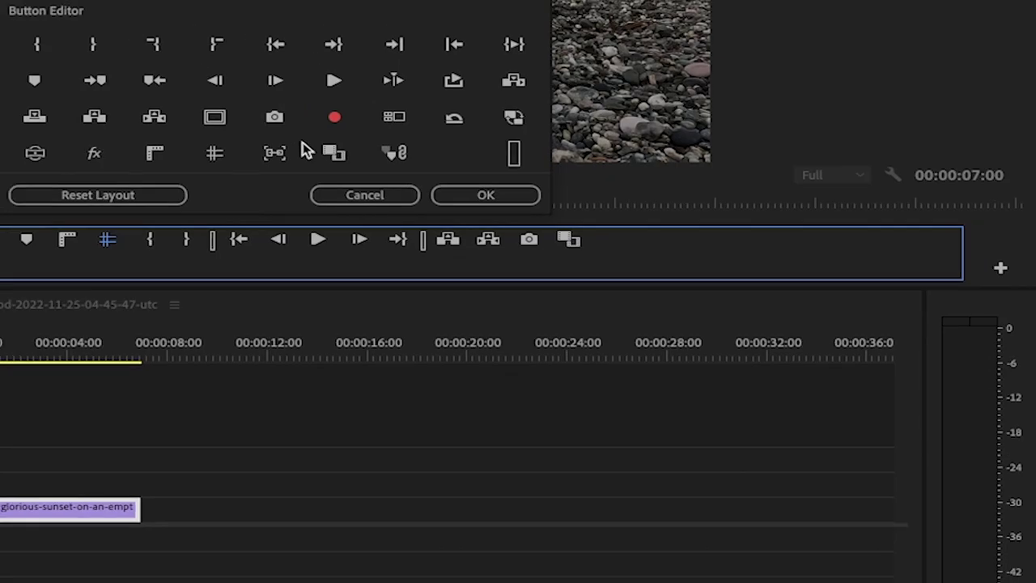
pyautogui.click(365, 195)
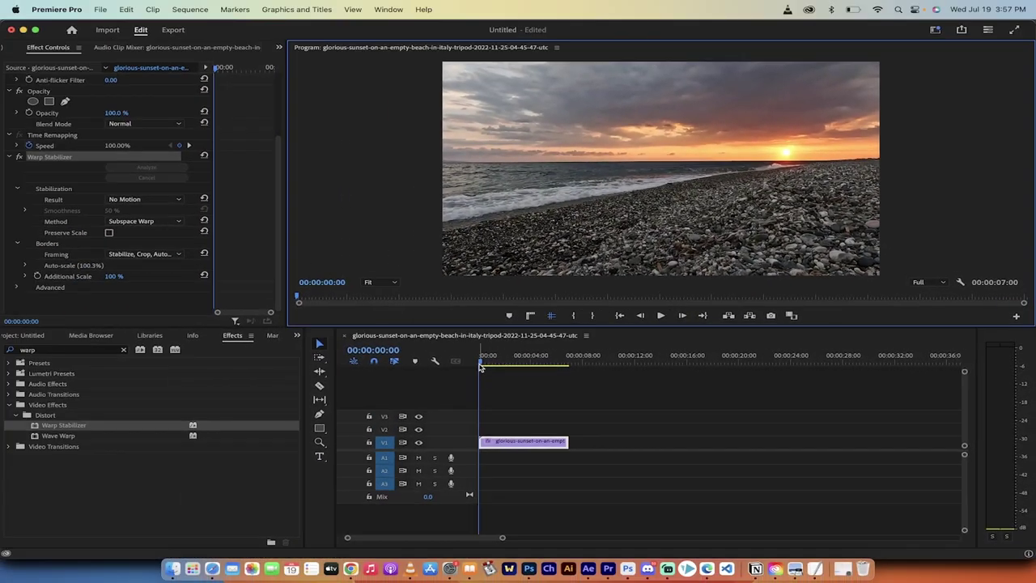
# Start a frame export from the first frame of the stabilized beach clip and set its format to JPEG.
pyautogui.click(267, 361)
pyautogui.moveTo(484, 363)
pyautogui.mouseDown()
pyautogui.moveTo(538, 364)
pyautogui.moveTo(473, 366)
pyautogui.mouseUp()
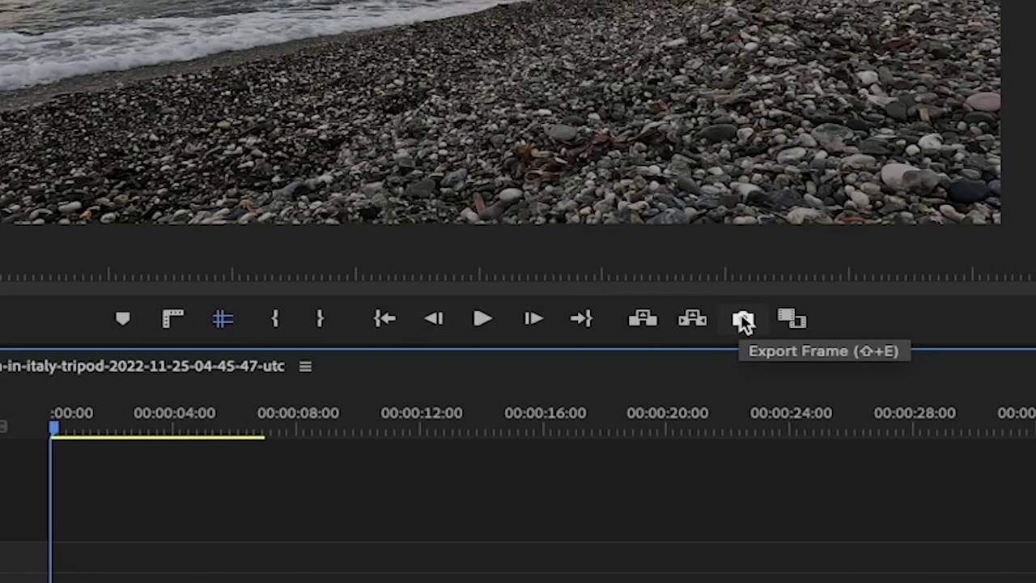
pyautogui.click(743, 320)
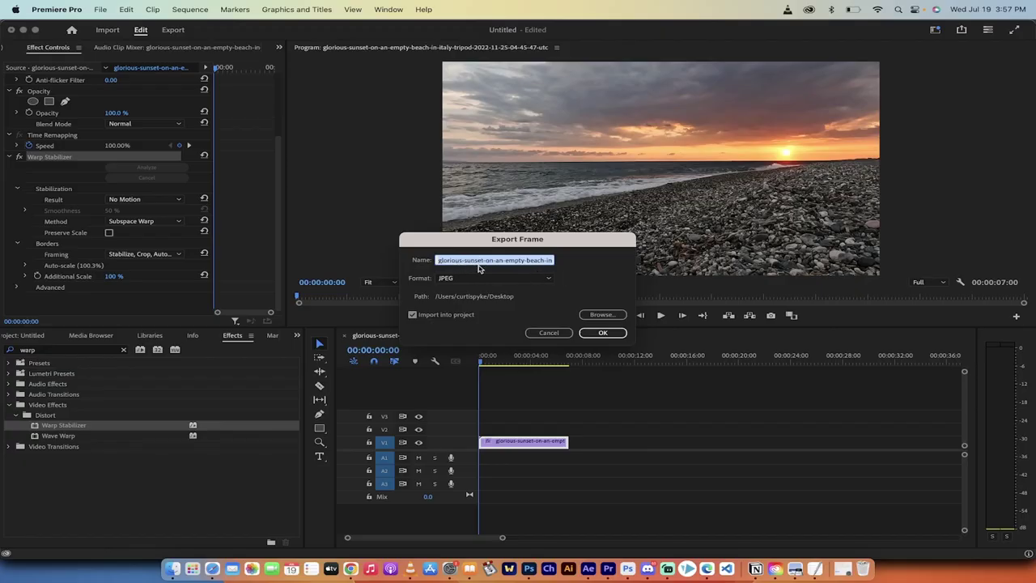
pyautogui.click(479, 277)
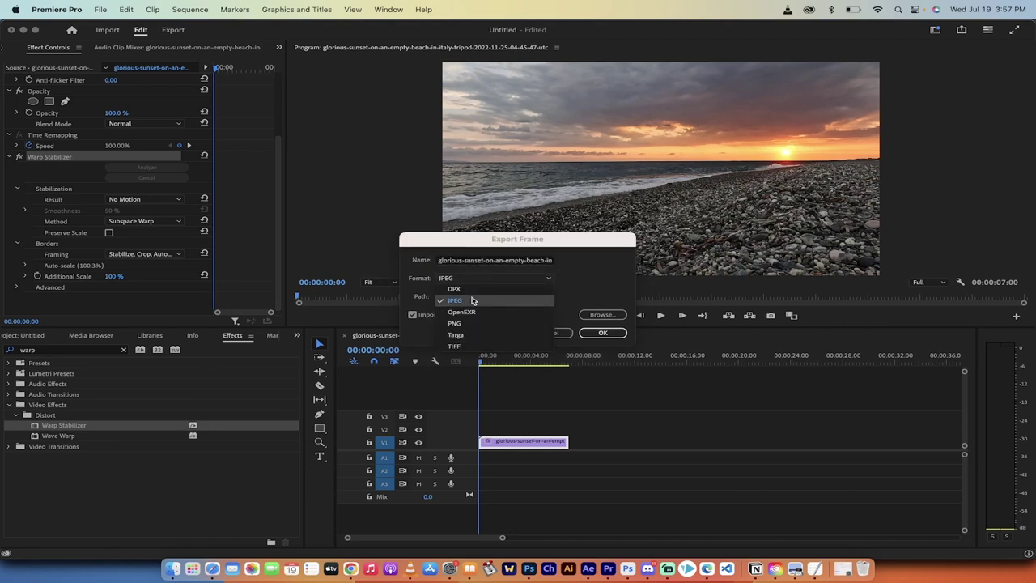
pyautogui.click(475, 300)
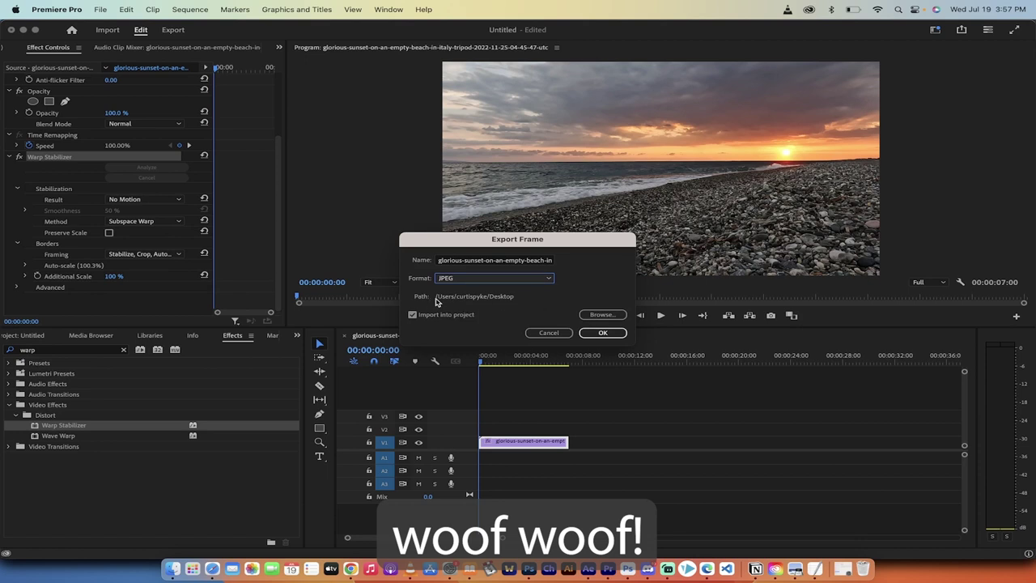
# Decline overwriting the existing file, name the frame gloriousbeach, and export it to the Desktop.
pyautogui.click(589, 314)
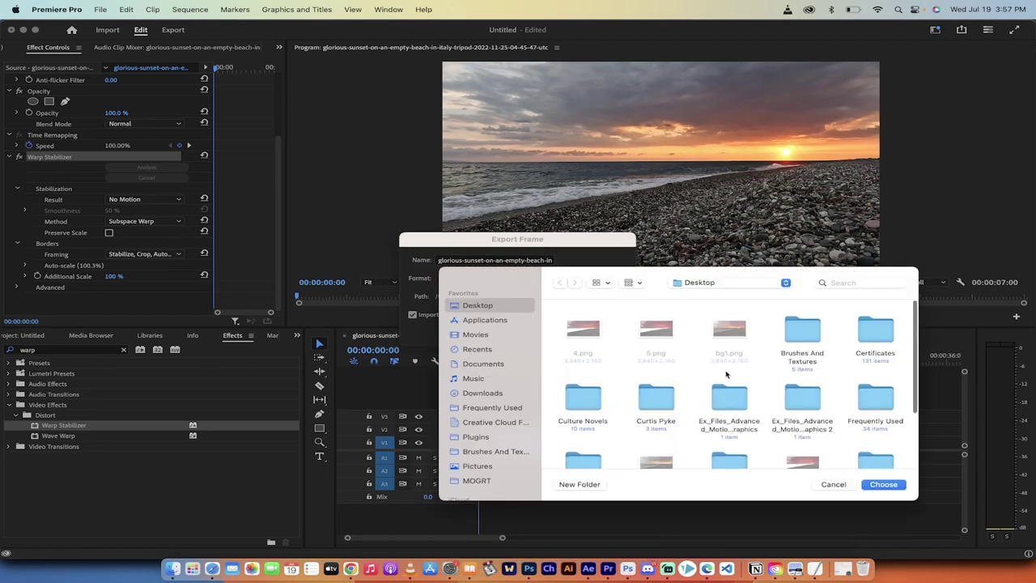
pyautogui.click(832, 484)
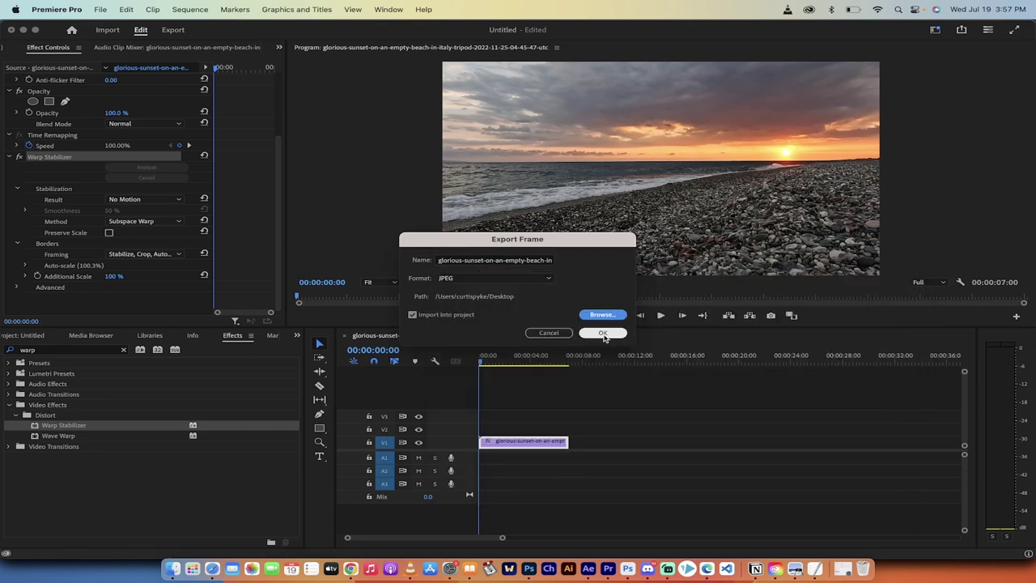
pyautogui.click(603, 334)
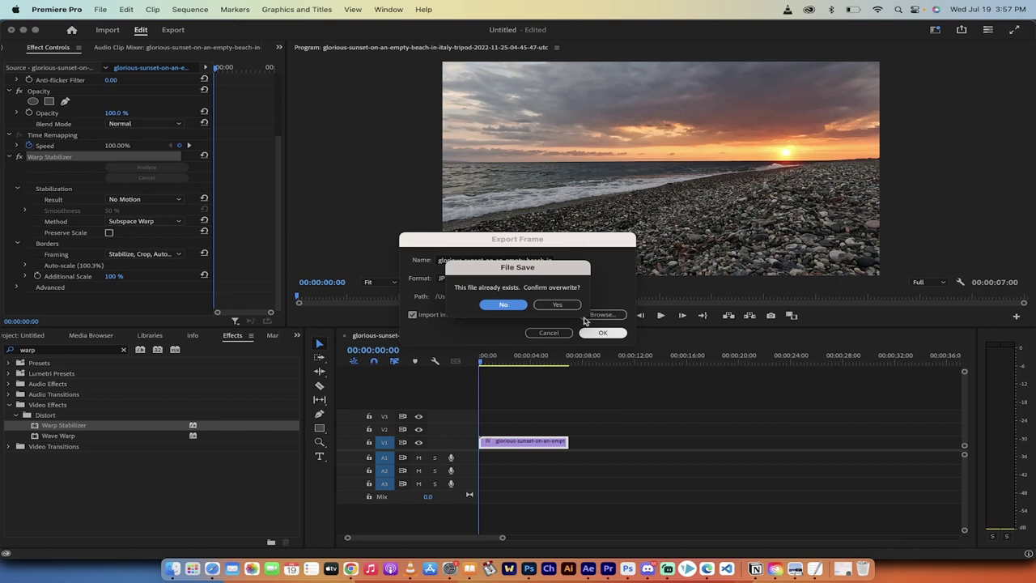
pyautogui.click(523, 307)
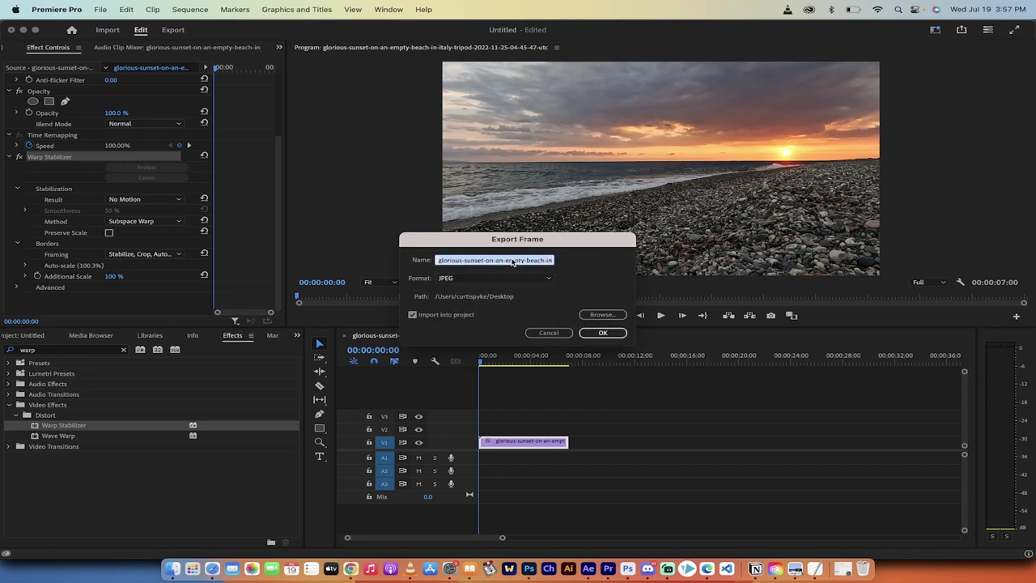
pyautogui.write('gloriousbeach')
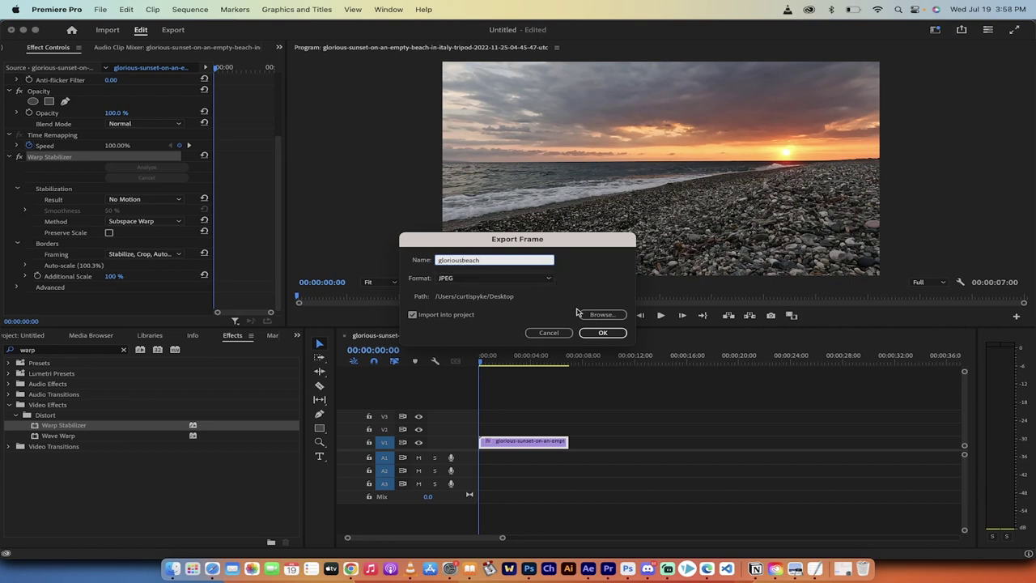
pyautogui.click(587, 333)
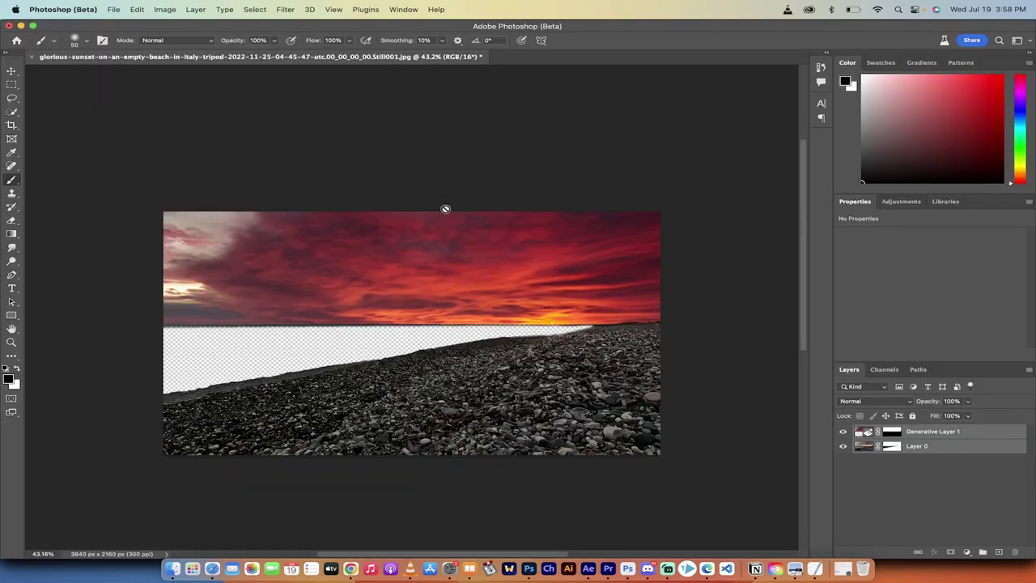
pyautogui.scroll(2, 384, 253)
pyautogui.scroll(-3, 384, 253)
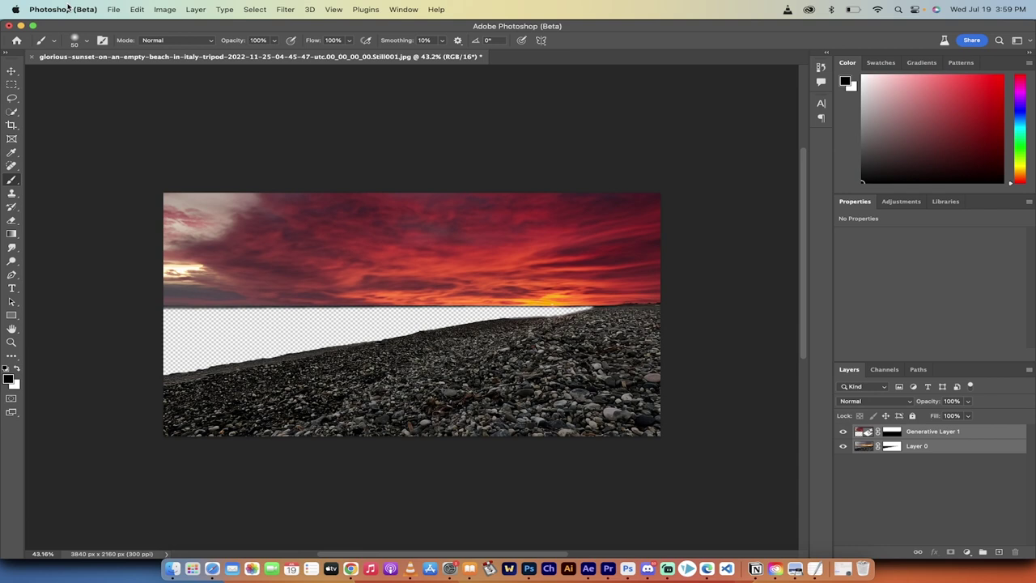
# Switch to Creative Cloud, look through the beta apps for Photoshop (Beta), and close the window.
pyautogui.click(809, 8)
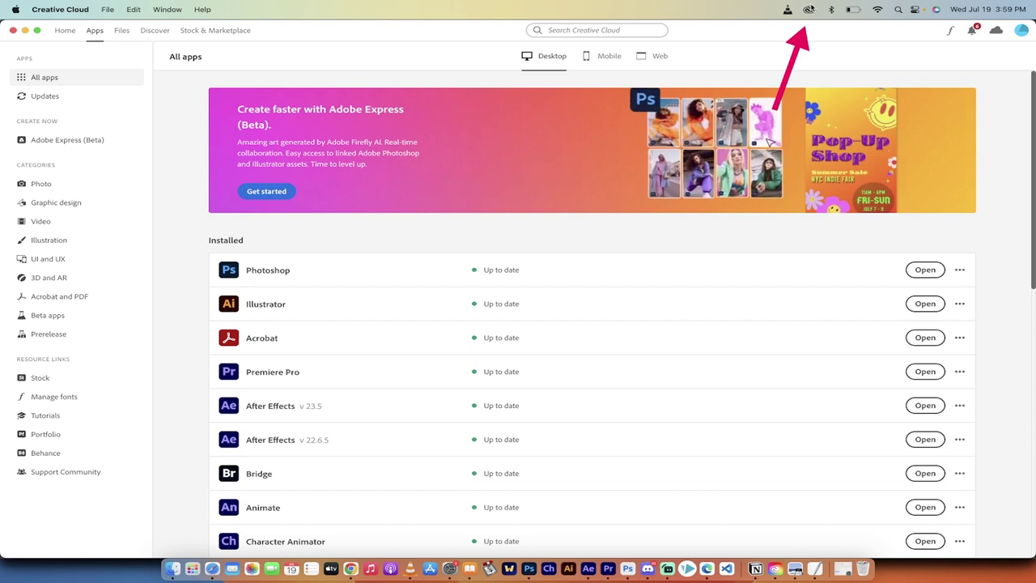
pyautogui.click(57, 319)
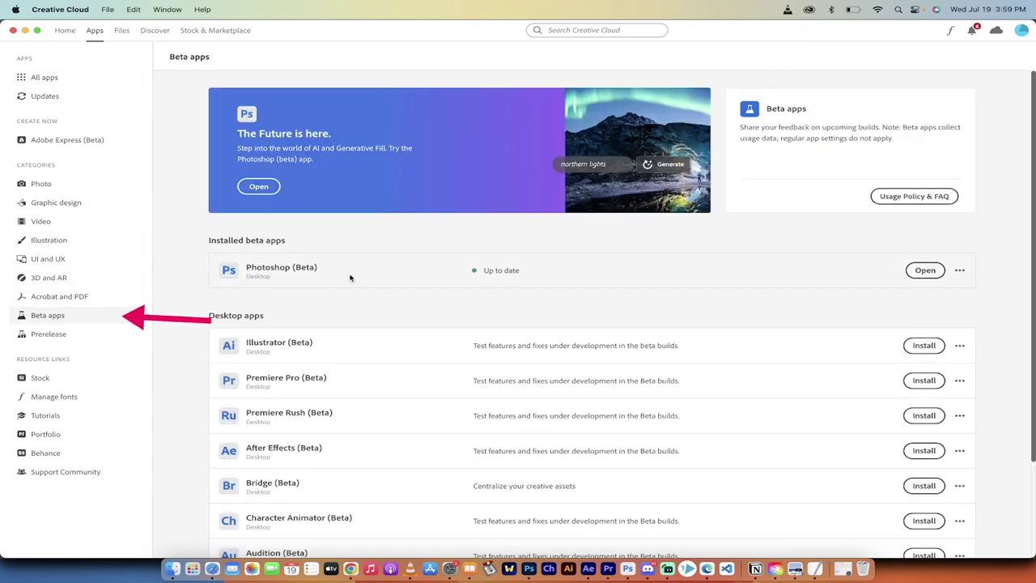
pyautogui.scroll(-2, 485, 340)
pyautogui.scroll(-2, 393, 348)
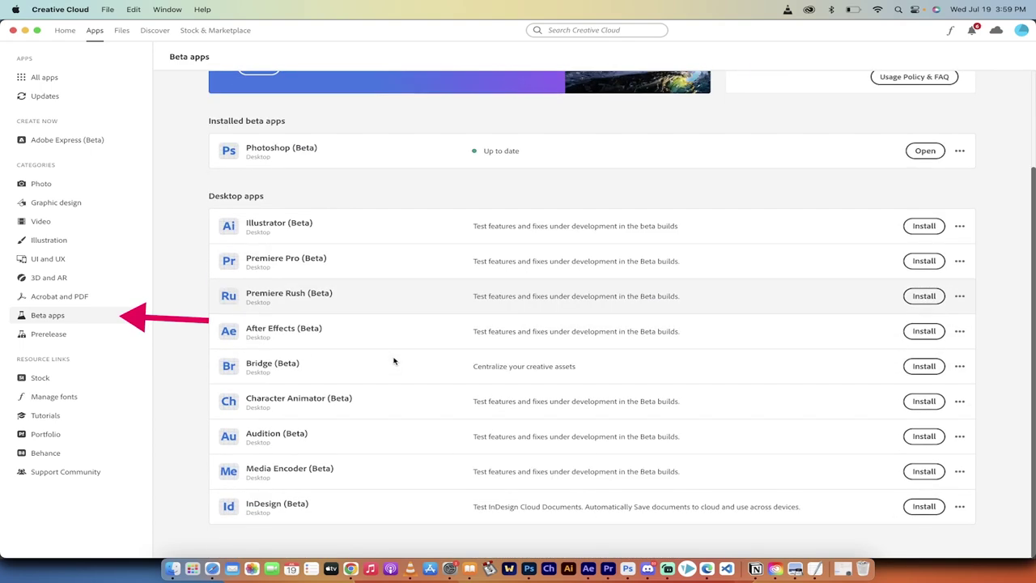
pyautogui.scroll(3, 393, 358)
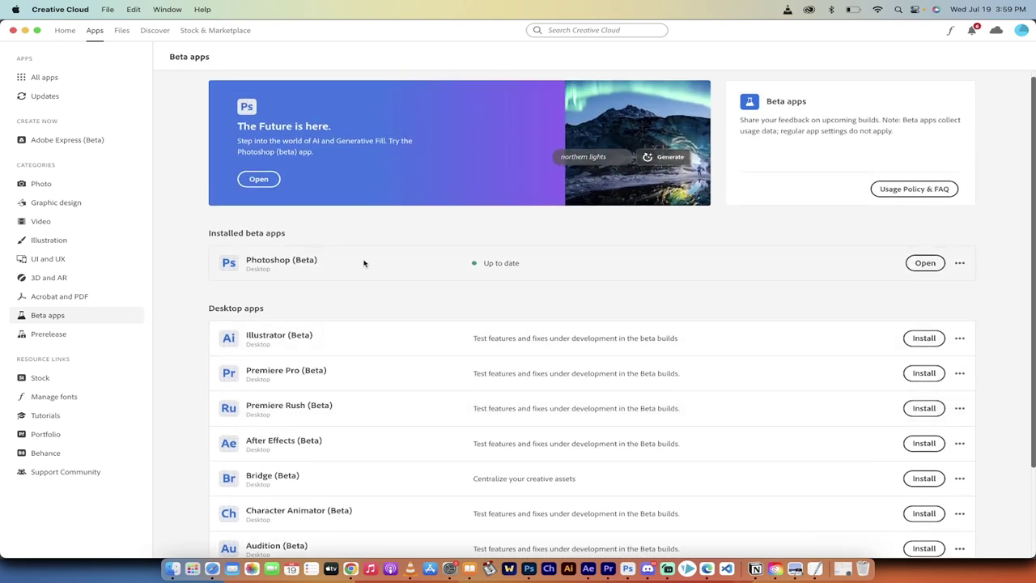
pyautogui.click(12, 31)
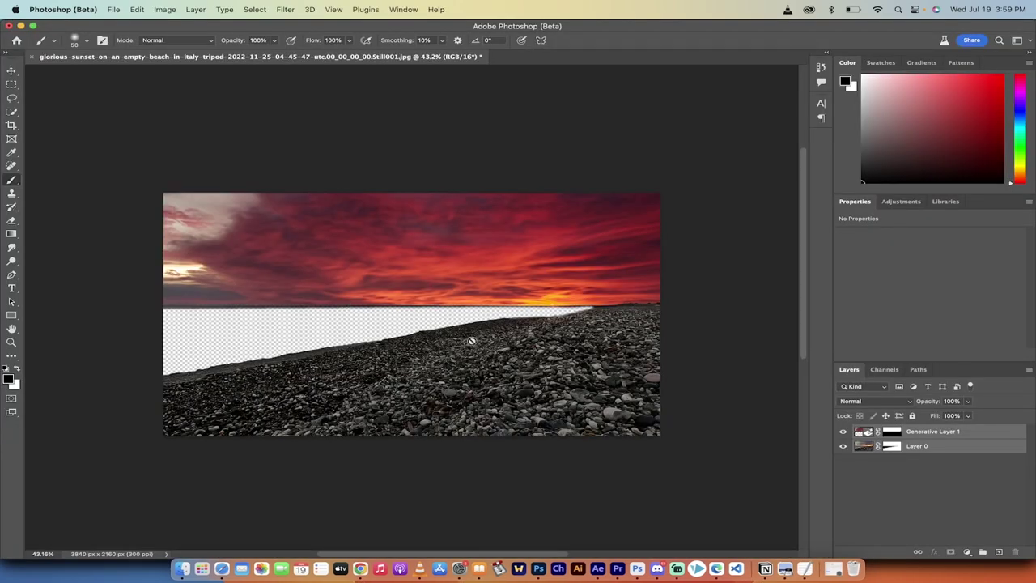
# Close the open red-sky beach document in Photoshop (Beta) without saving it.
pyautogui.click(32, 56)
pyautogui.click(567, 235)
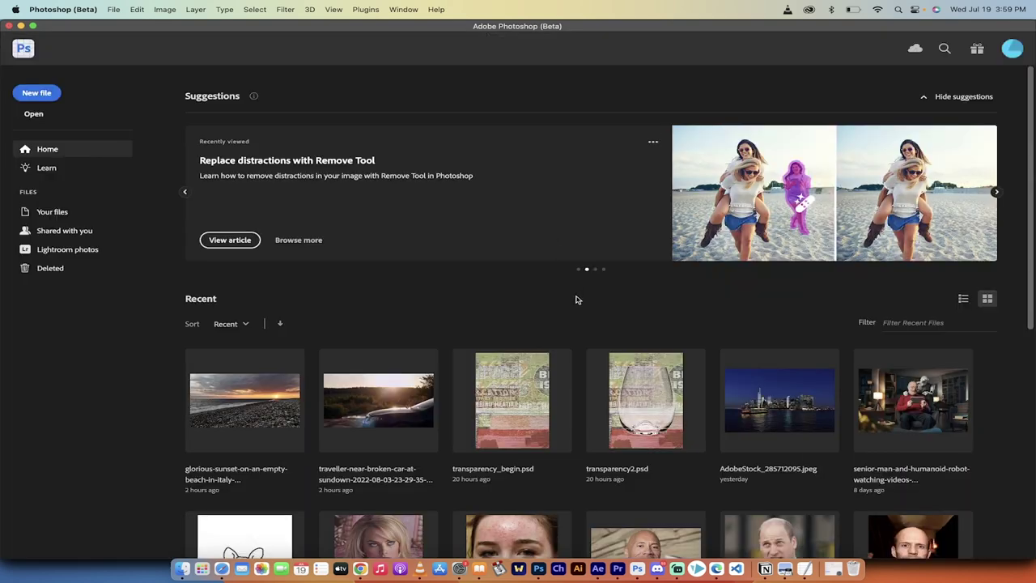
# Switch to Finder, bring gloriousbeach.jpg from the Desktop into Photoshop (Beta), and open it from Camera Raw without adjustments.
pyautogui.click(182, 570)
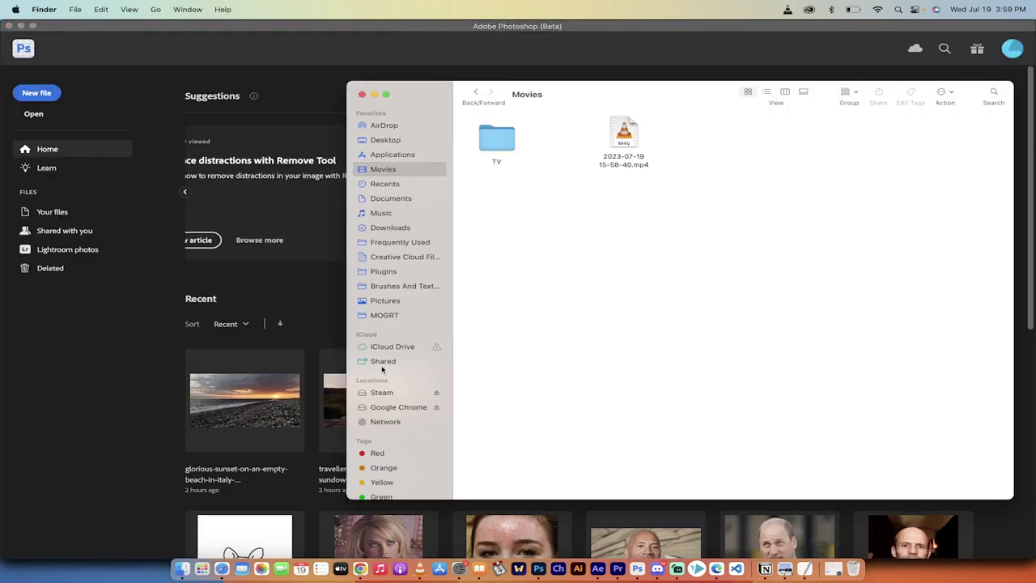
pyautogui.click(385, 140)
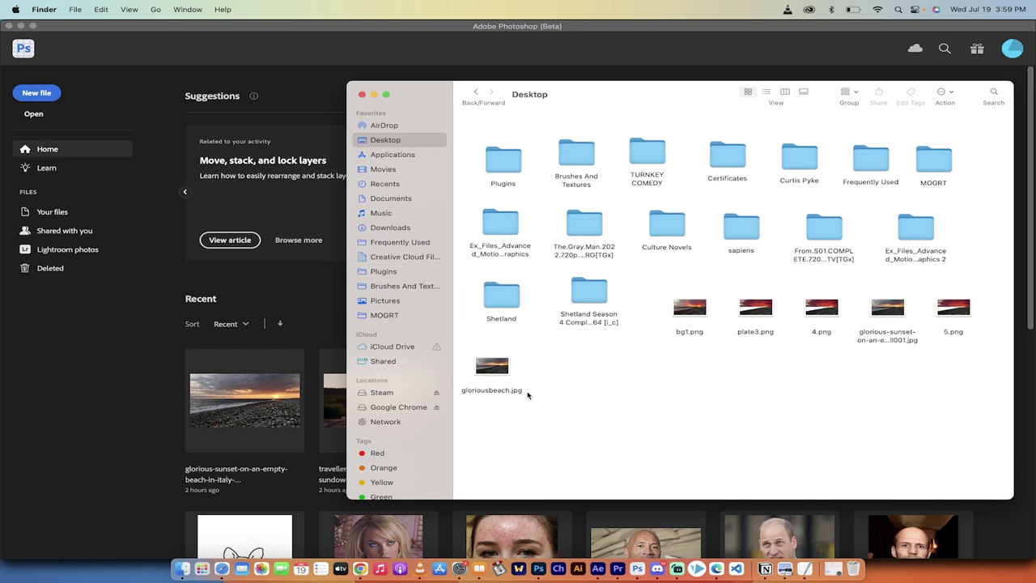
pyautogui.click(496, 374)
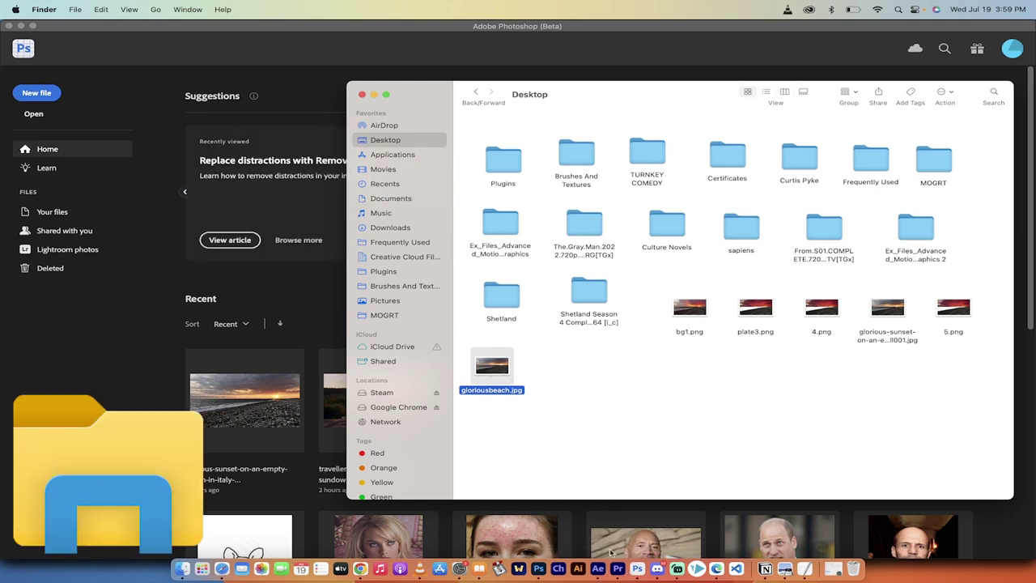
pyautogui.press('super+Tab')
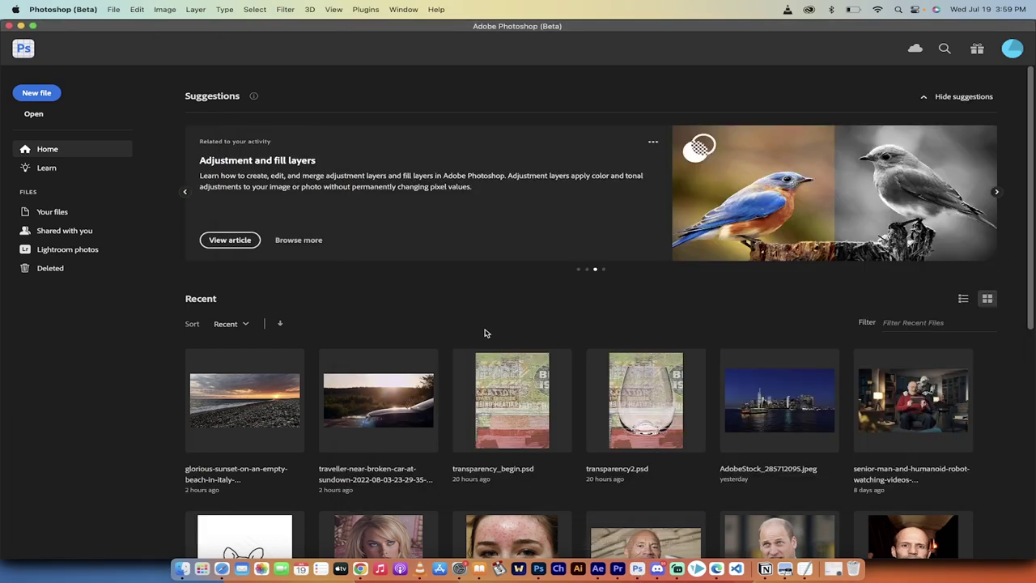
pyautogui.press('super+Tab')
pyautogui.moveTo(497, 369); pyautogui.dragTo(468, 289)
pyautogui.press('super+Tab')
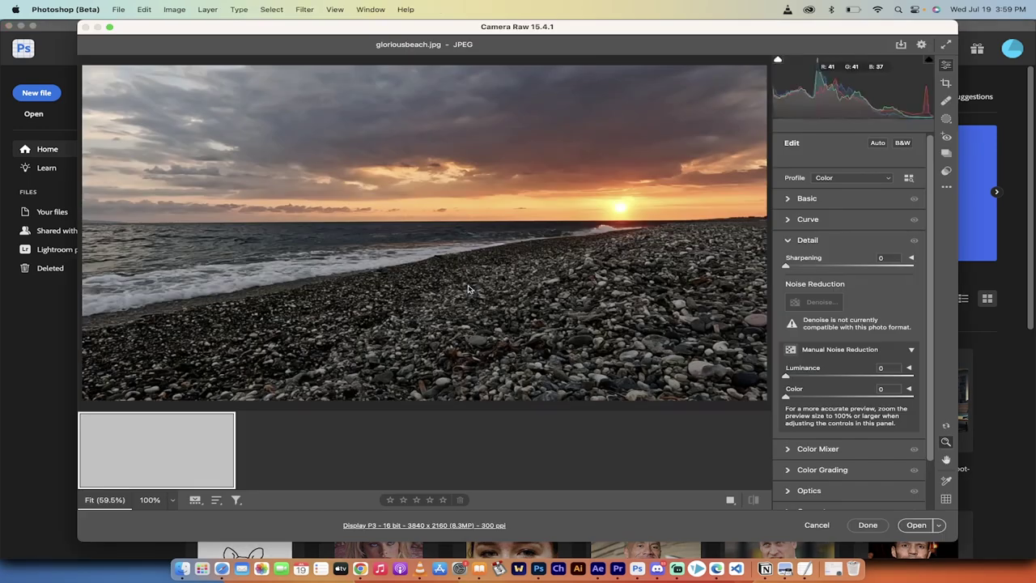
pyautogui.click(916, 525)
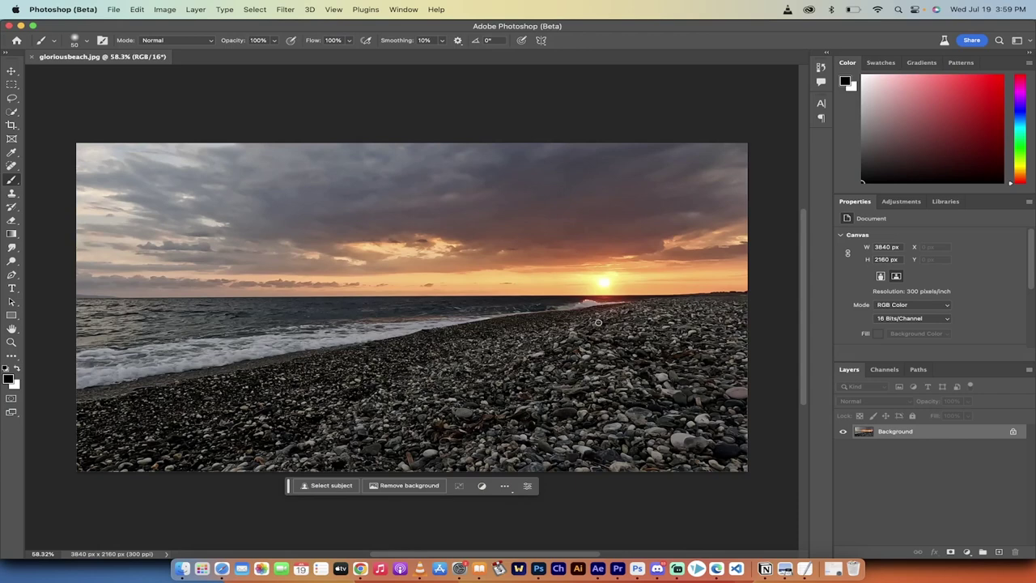
# Unlock the Background layer of the beach image to turn it into a regular layer.
pyautogui.hscroll(-1, 473, 391)
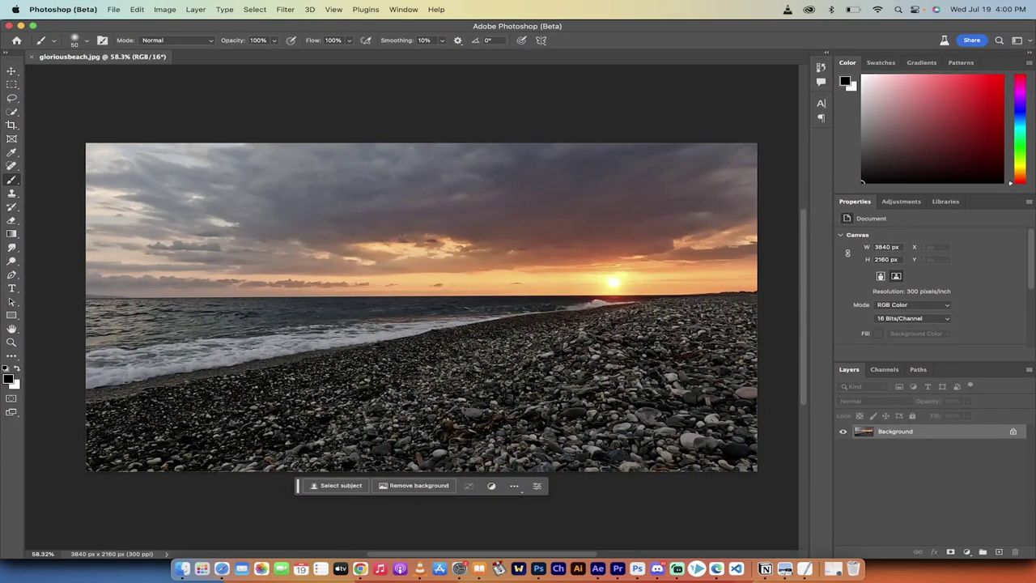
pyautogui.hscroll(1, 431, 219)
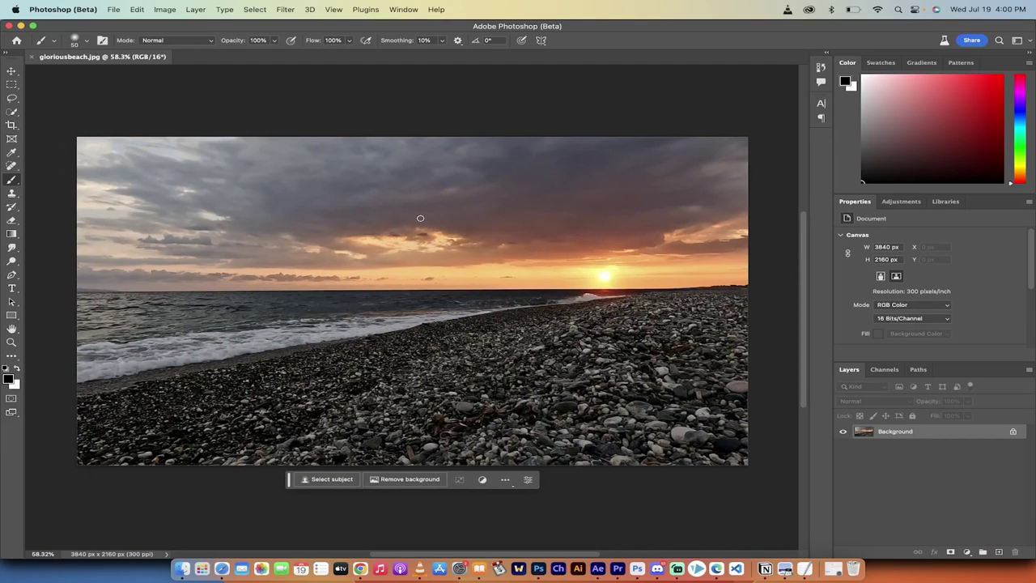
pyautogui.scroll(1, 521, 257)
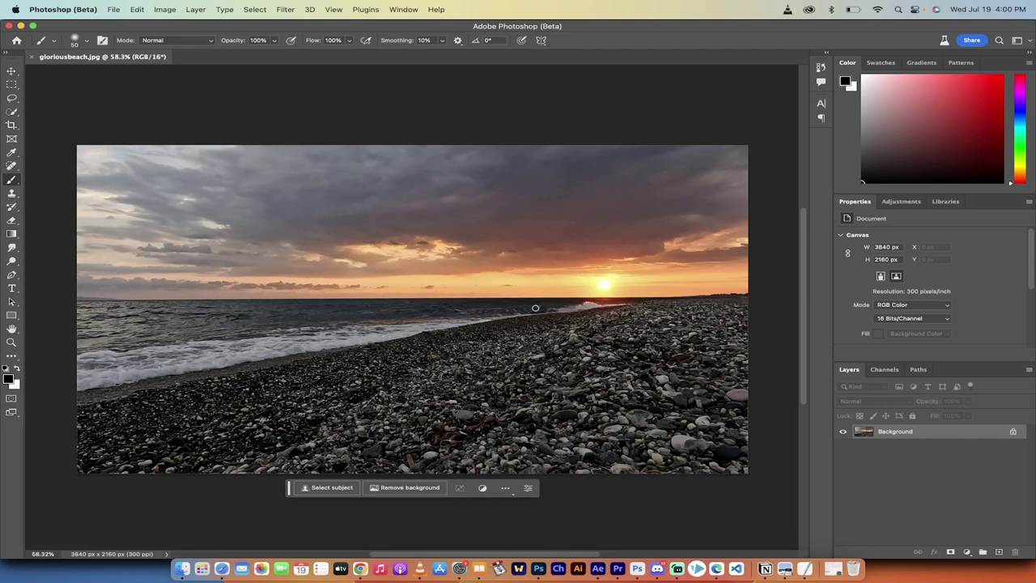
pyautogui.click(1013, 432)
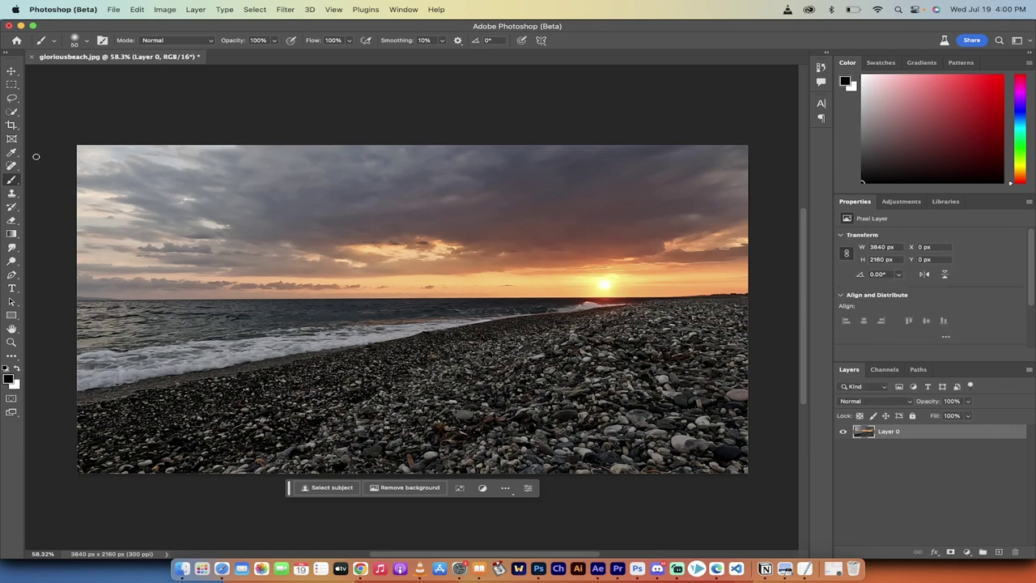
# Select the entire sky down to the horizon with the Quick Selection Tool.
pyautogui.click(13, 112)
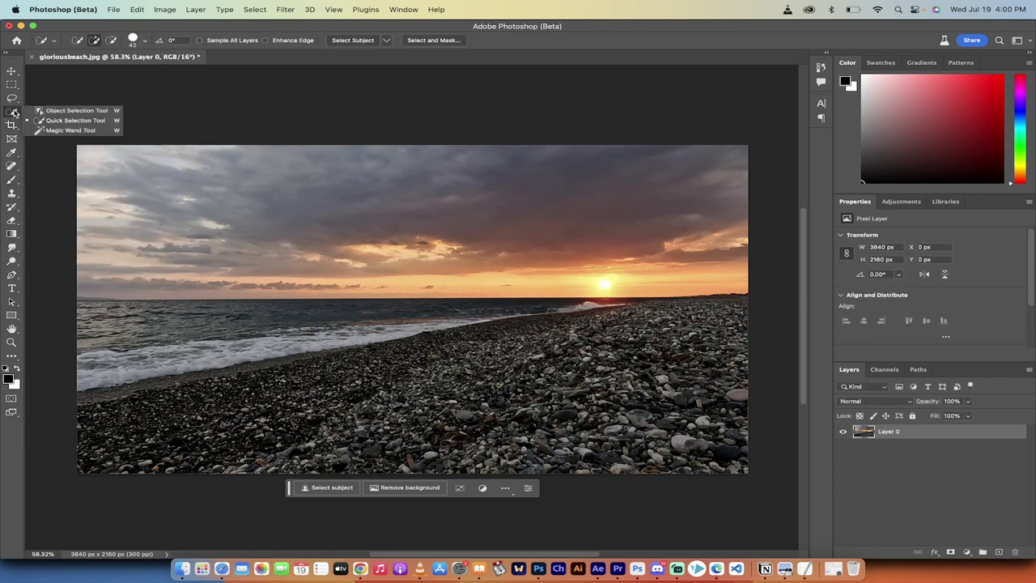
pyautogui.click(55, 122)
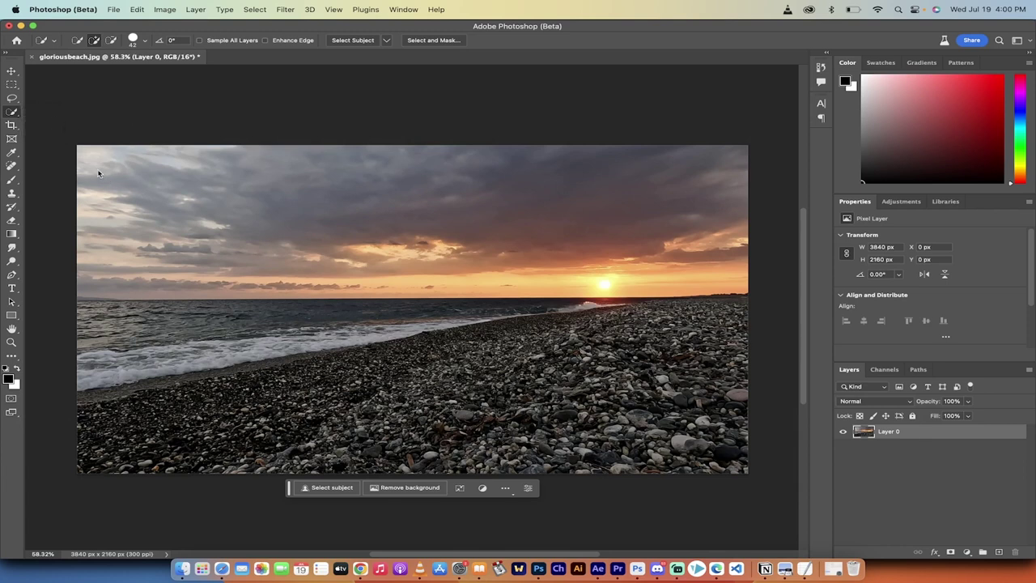
pyautogui.moveTo(121, 173); pyautogui.dragTo(191, 184)
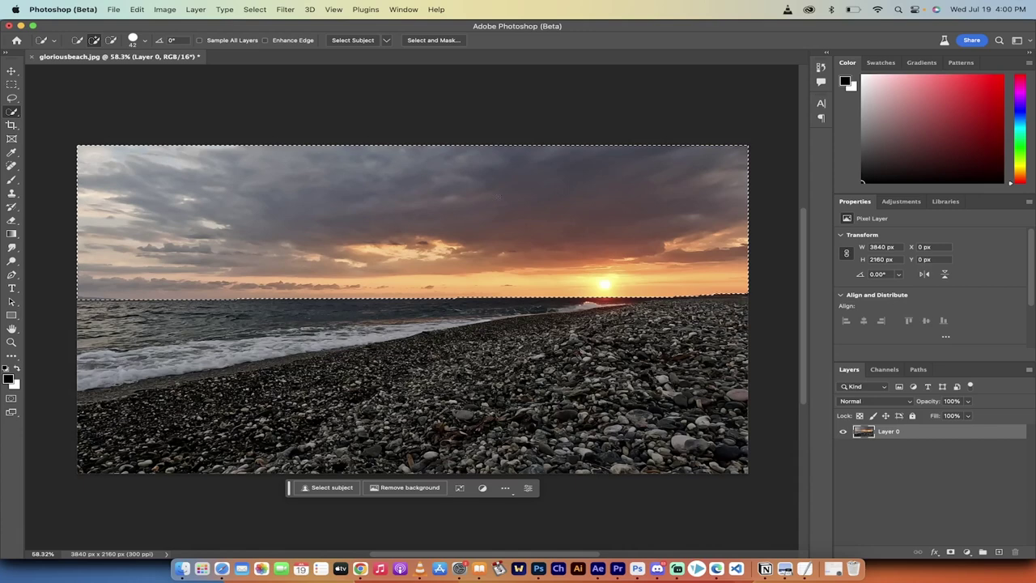
pyautogui.scroll(1, 388, 229)
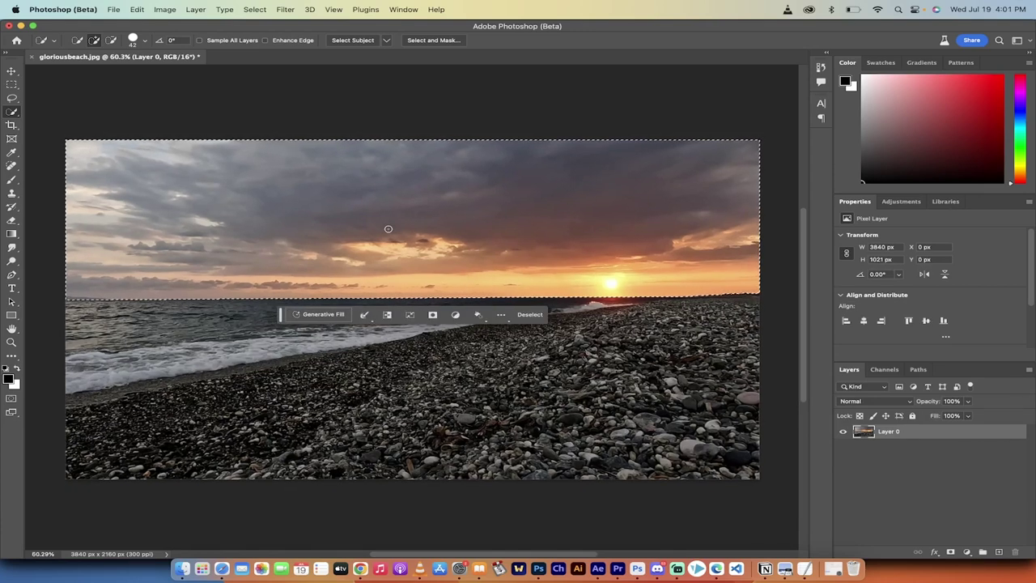
pyautogui.scroll(1, 388, 229)
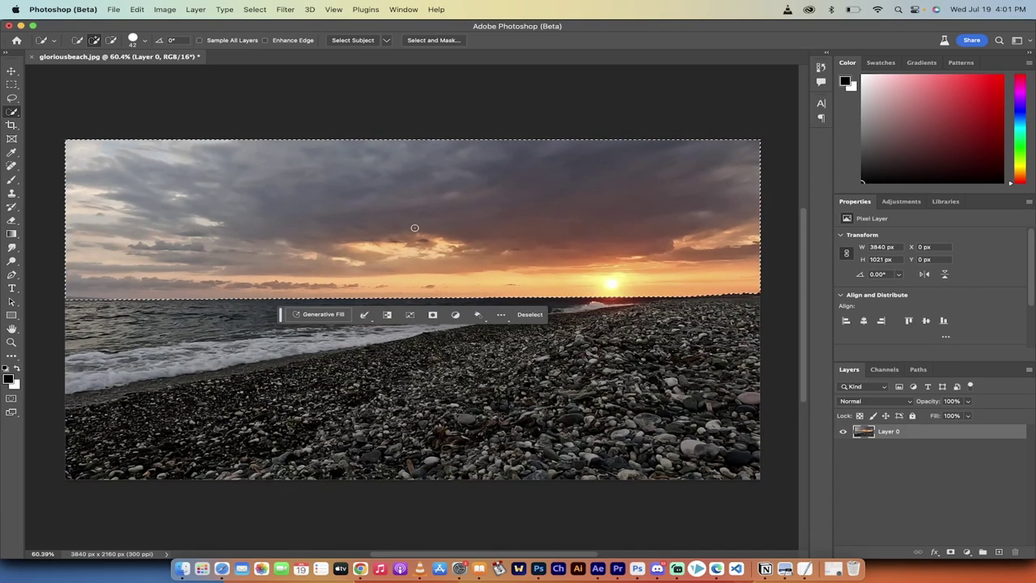
# Replace the selected sky using Generative Fill with the prompt "purple skyline with a bright moon".
pyautogui.hscroll(-2, 415, 227)
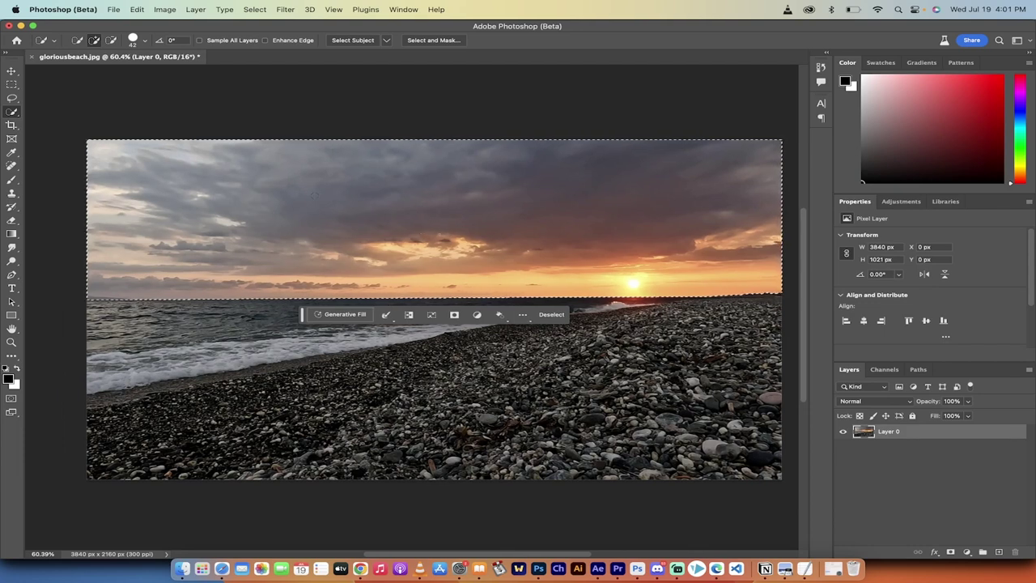
pyautogui.hscroll(1, 351, 270)
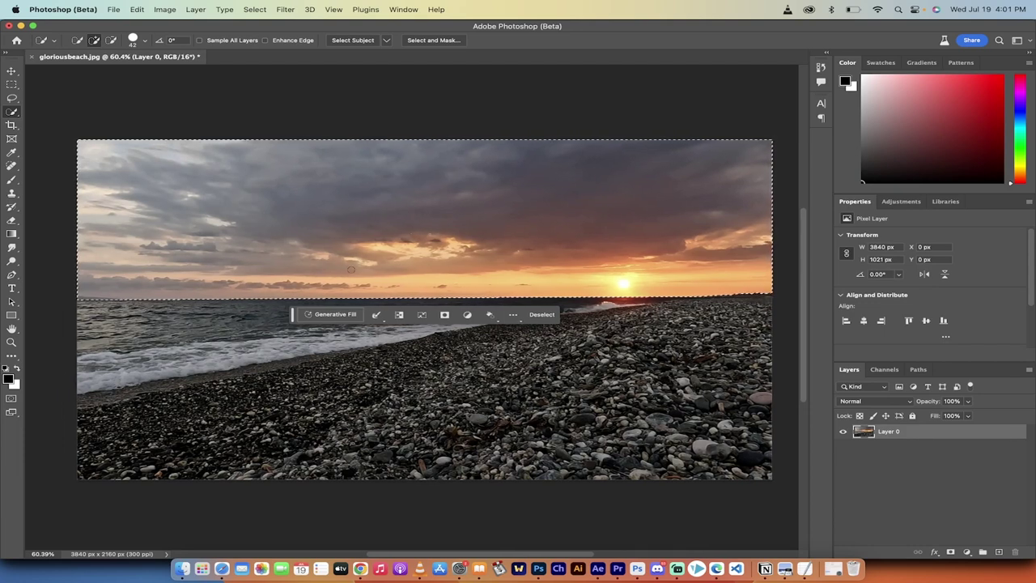
pyautogui.moveTo(293, 314); pyautogui.dragTo(317, 504)
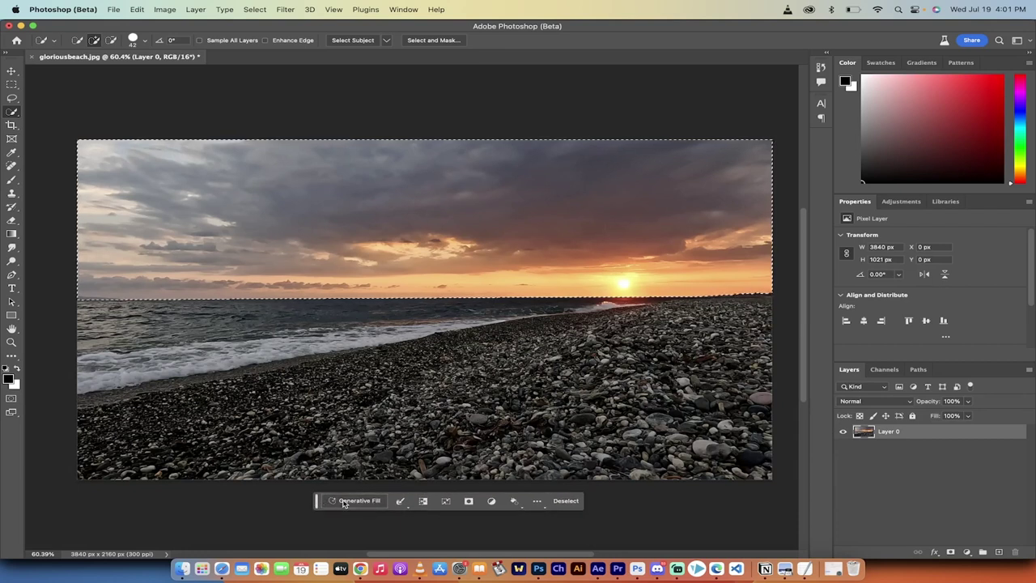
pyautogui.click(348, 501)
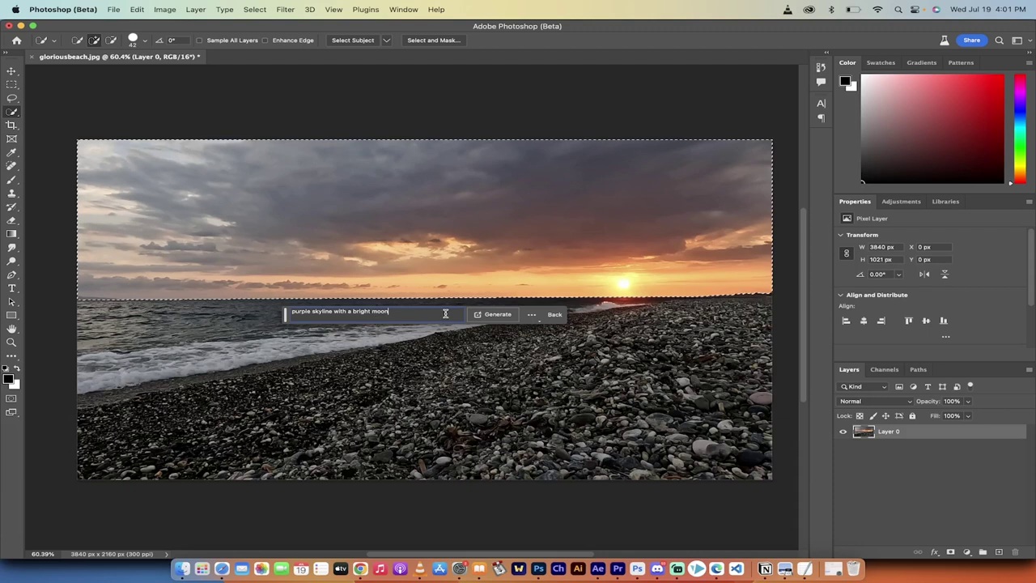
pyautogui.click(490, 316)
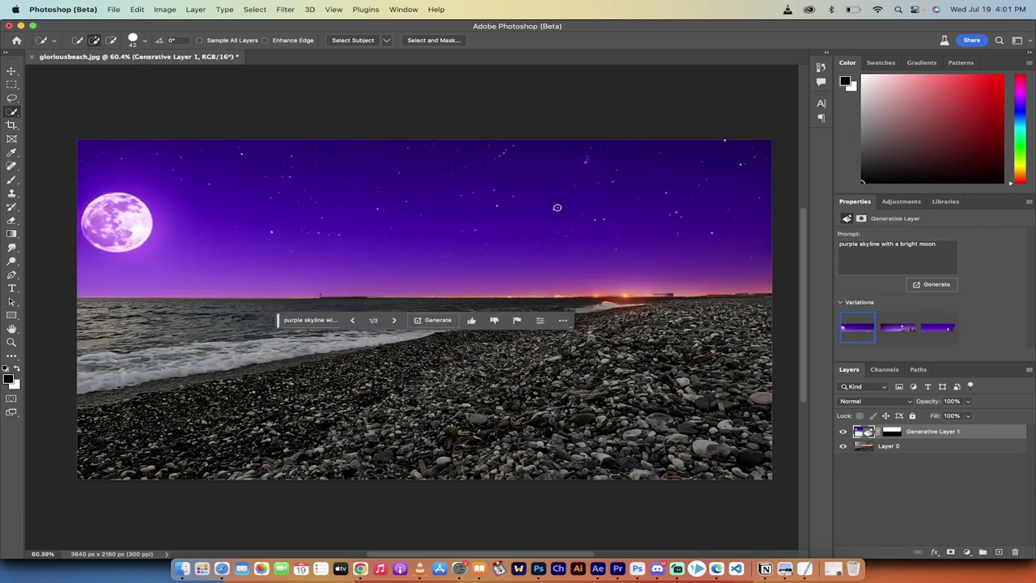
# Compare the generated purple sky variations and return to the first one, with the large moon over the sea.
pyautogui.click(395, 321)
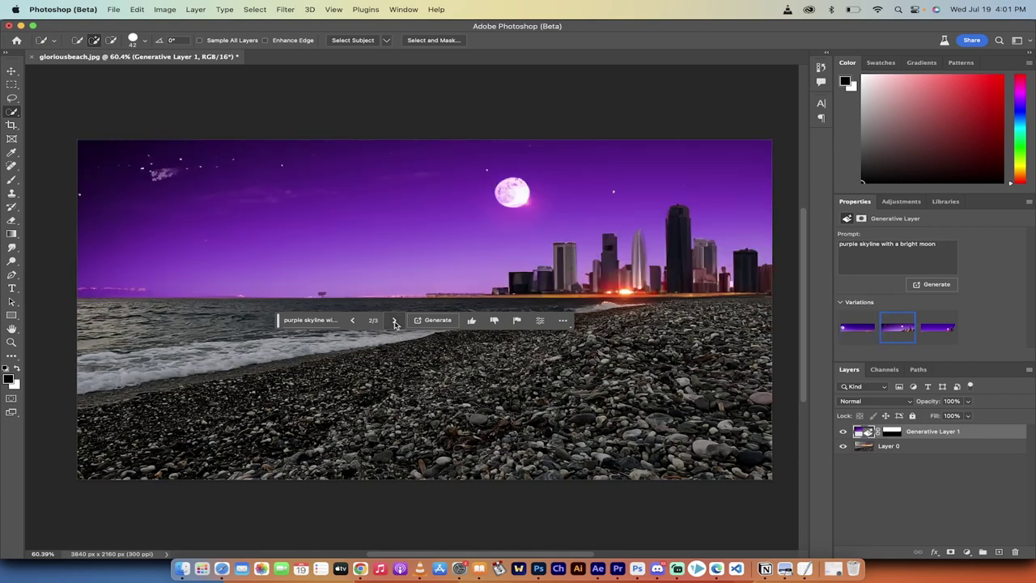
pyautogui.click(395, 320)
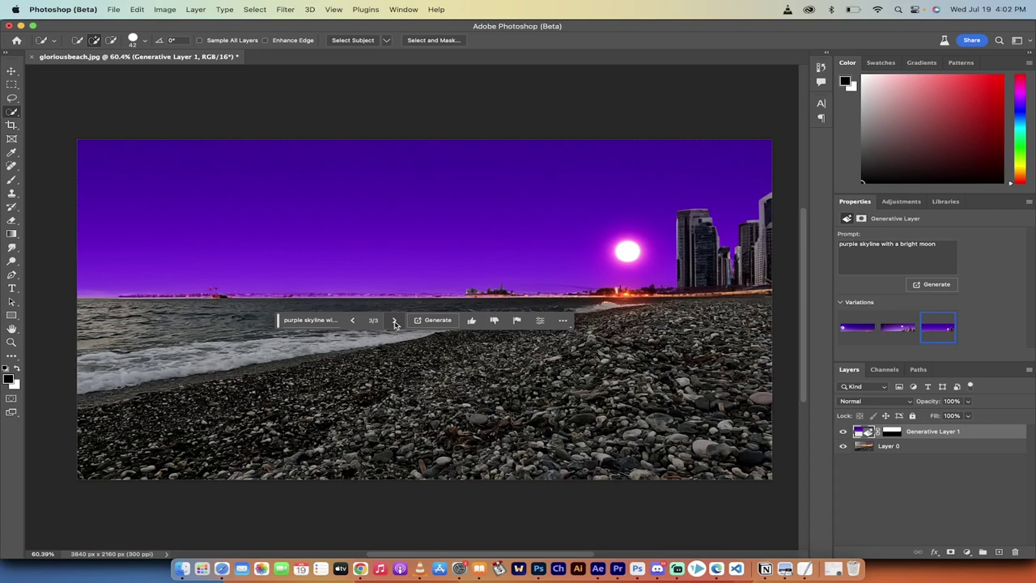
pyautogui.click(396, 320)
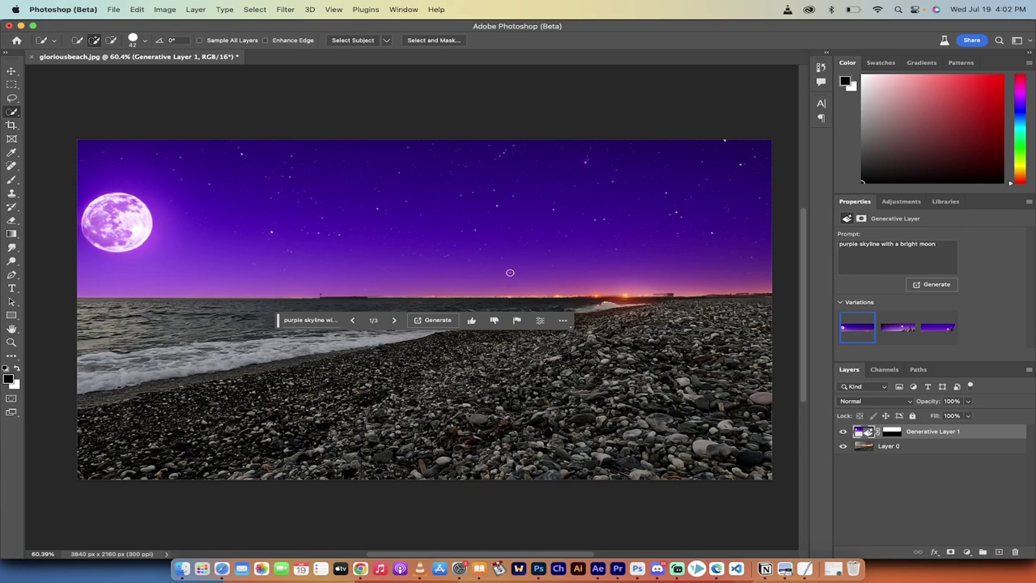
# Examine how the generated purple sky blends with the sea and pebbles along the horizon, keeping the contextual bar clear of the image.
pyautogui.scroll(3, 510, 272)
pyautogui.hscroll(2, 506, 285)
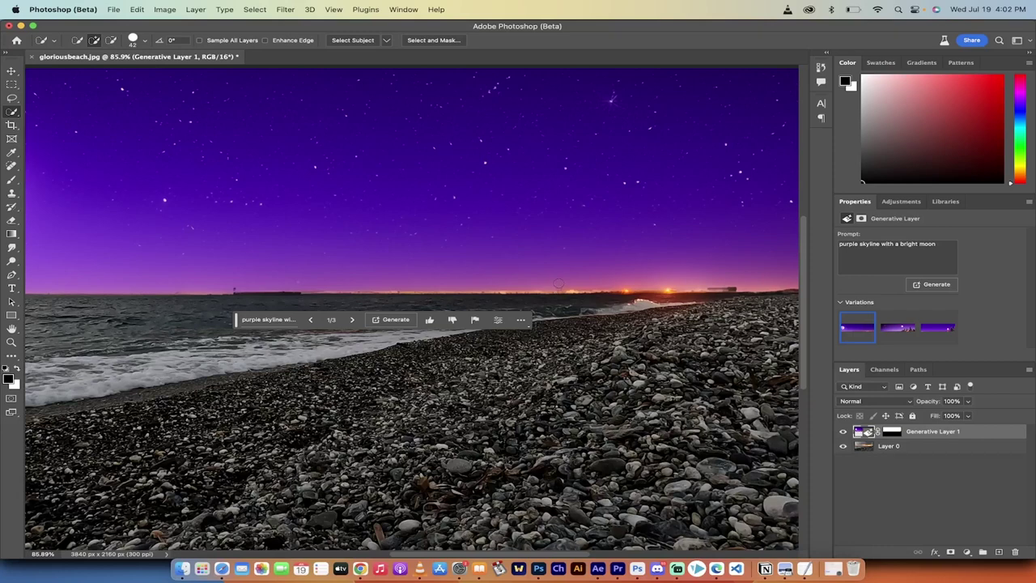
pyautogui.hscroll(2, 587, 276)
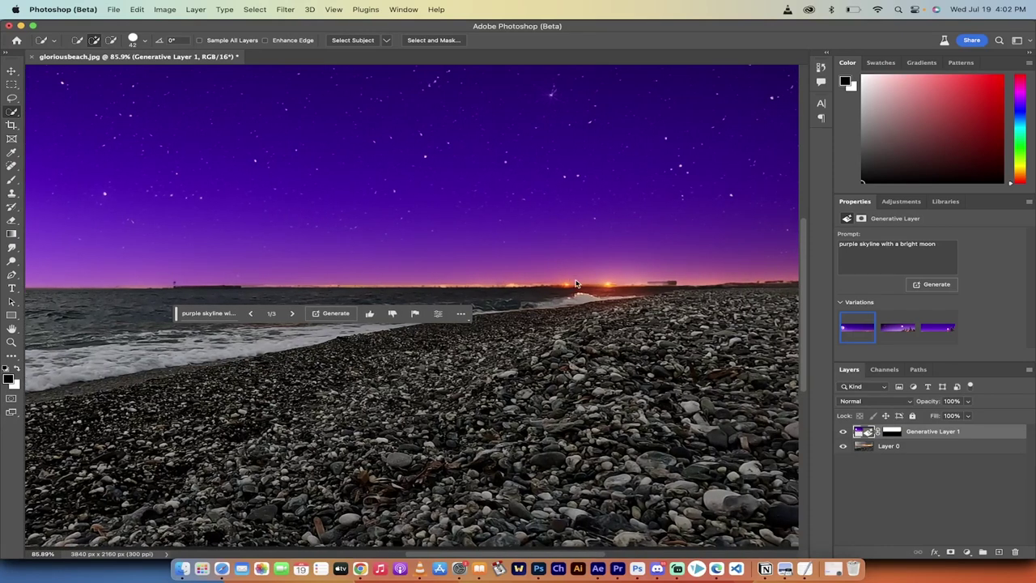
pyautogui.hscroll(-2, 584, 276)
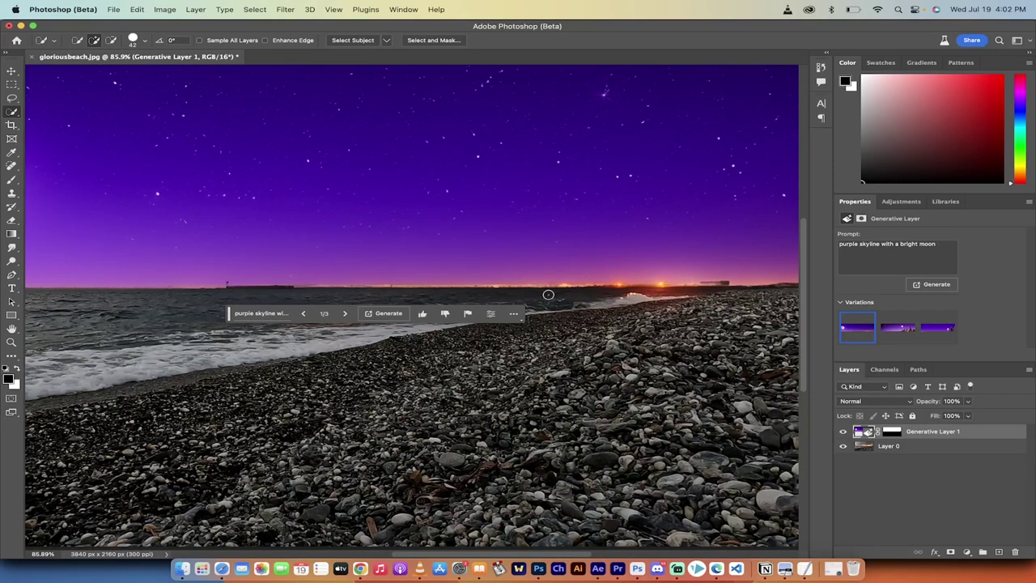
pyautogui.scroll(-2, 547, 299)
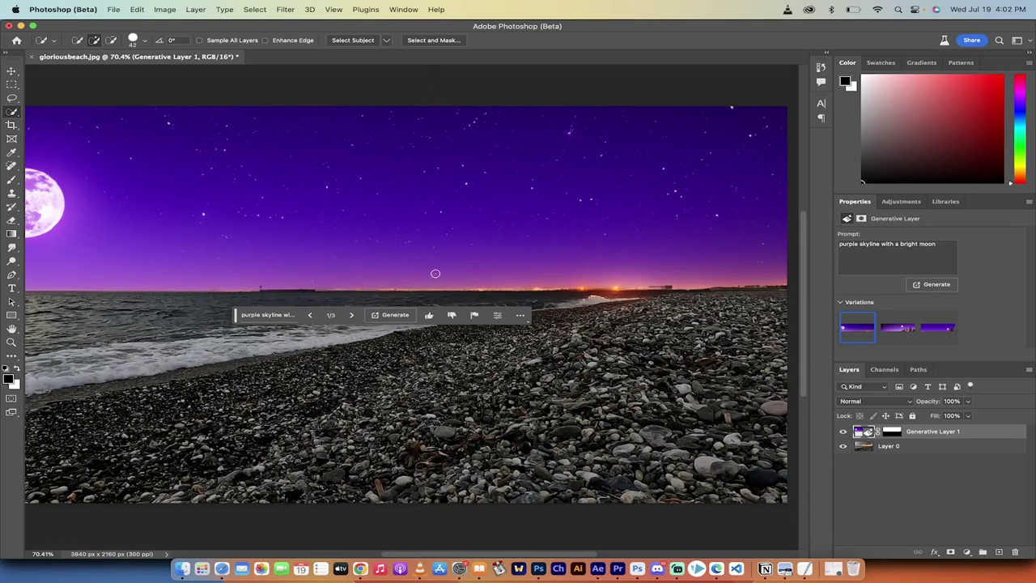
pyautogui.scroll(-3, 549, 437)
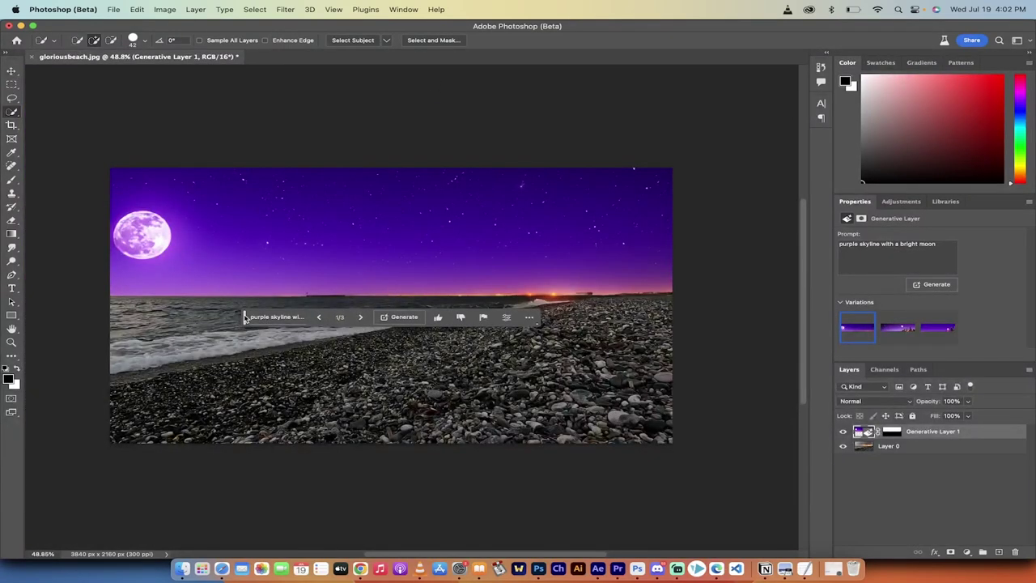
pyautogui.moveTo(245, 317); pyautogui.dragTo(253, 470)
pyautogui.scroll(-2, 371, 342)
pyautogui.hscroll(-2, 371, 342)
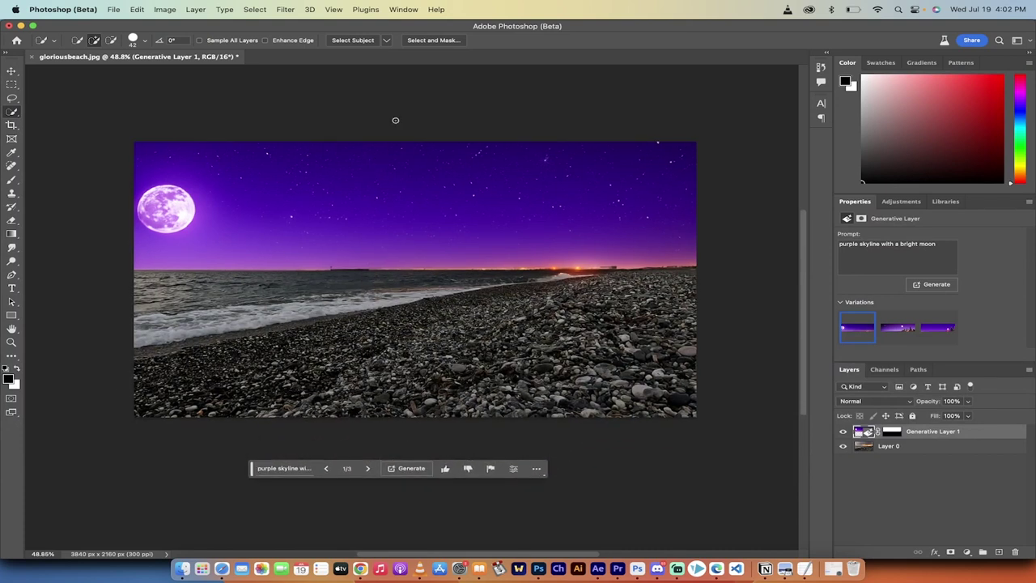
# Refine the generative sky layer's mask in Select and Mask with Smart Radius, a slightly larger radius, and slight smoothing and feathering.
pyautogui.click(431, 42)
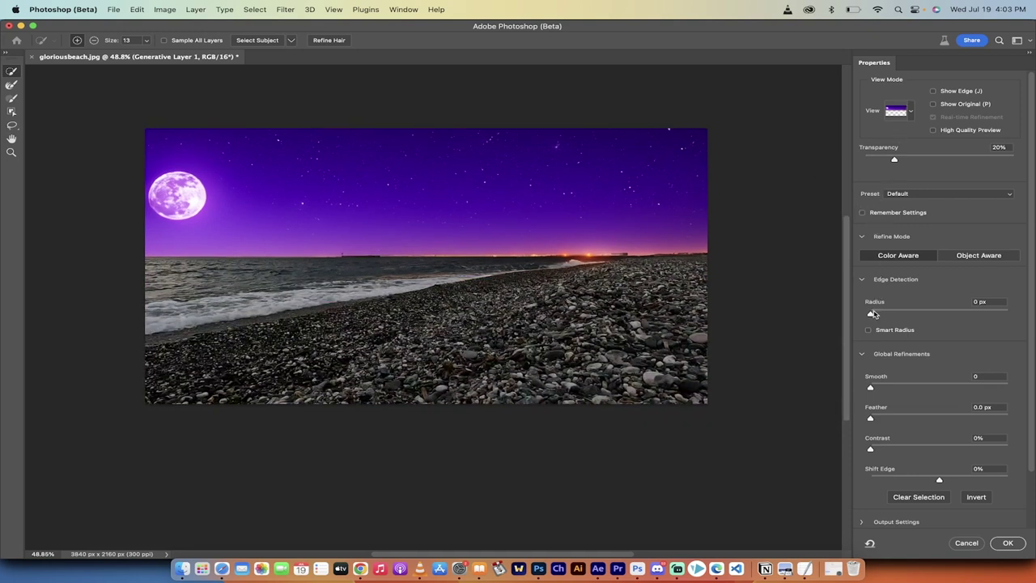
pyautogui.moveTo(870, 315)
pyautogui.mouseDown()
pyautogui.moveTo(894, 314)
pyautogui.moveTo(882, 316)
pyautogui.mouseUp()
pyautogui.click(869, 330)
pyautogui.moveTo(871, 391); pyautogui.dragTo(884, 389)
pyautogui.moveTo(872, 420); pyautogui.dragTo(885, 449)
pyautogui.moveTo(939, 480); pyautogui.dragTo(938, 482)
pyautogui.click(1008, 545)
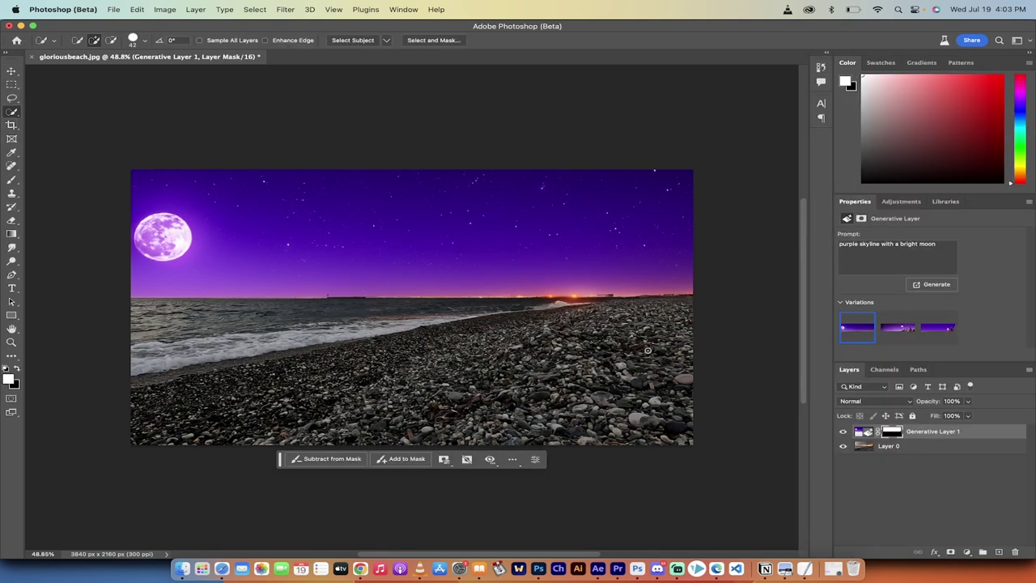
pyautogui.scroll(3, 572, 331)
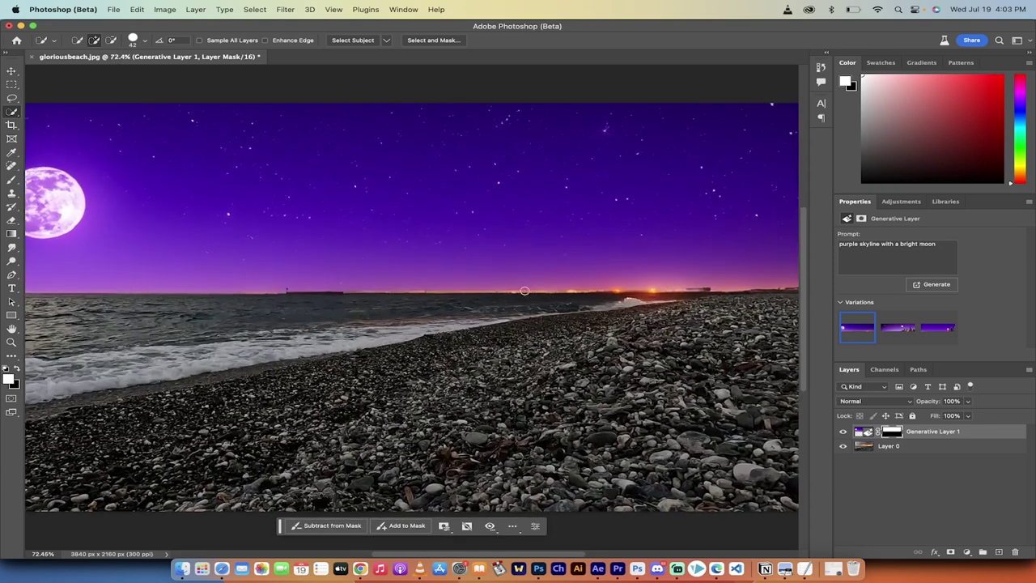
pyautogui.scroll(-2, 510, 291)
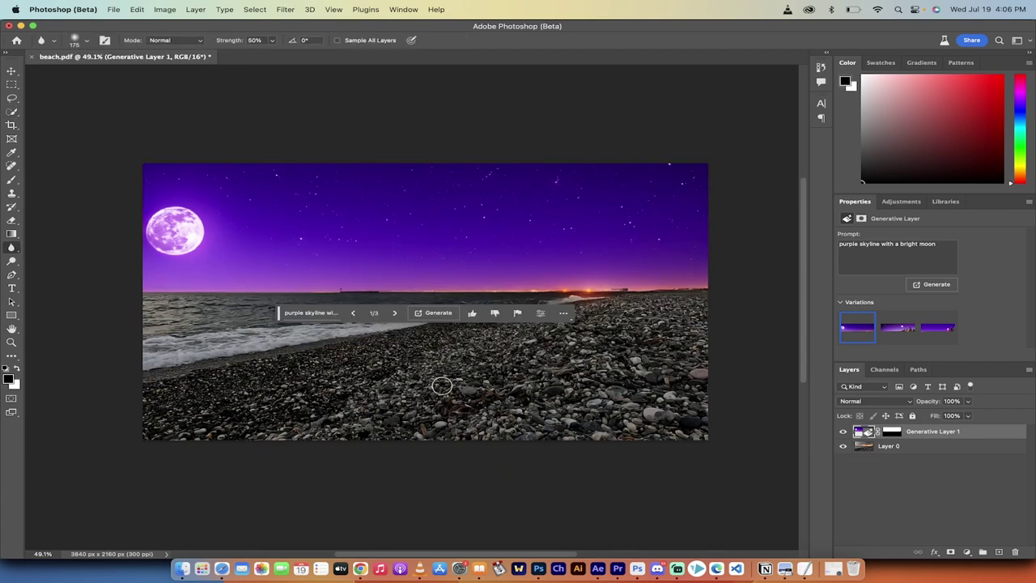
# Rasterize the generative sky layer and soften the bright part of its horizon with the Blur tool at 50% strength.
pyautogui.scroll(-2, 454, 378)
pyautogui.scroll(1, 453, 379)
pyautogui.scroll(1, 454, 379)
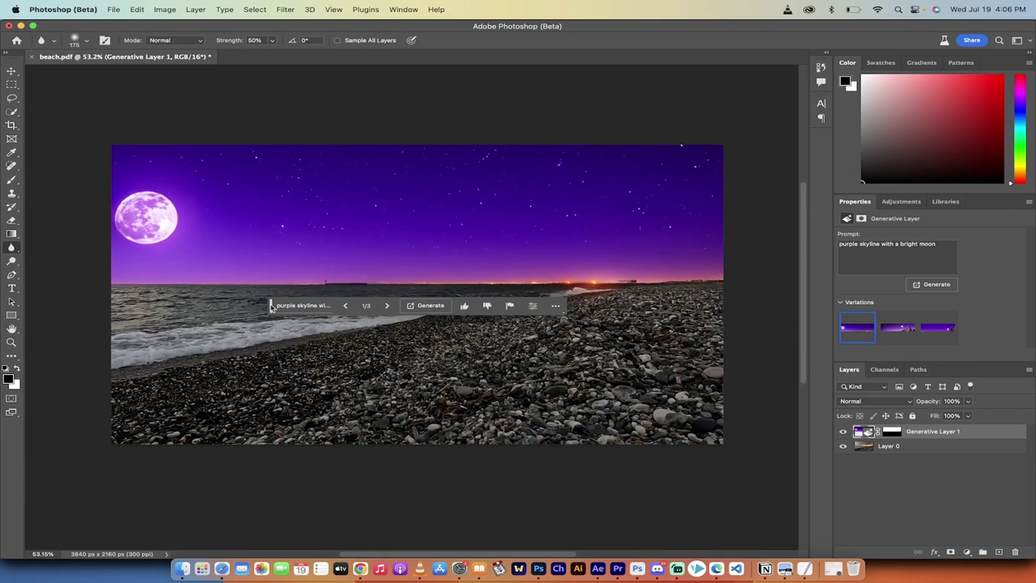
pyautogui.moveTo(271, 307); pyautogui.dragTo(274, 473)
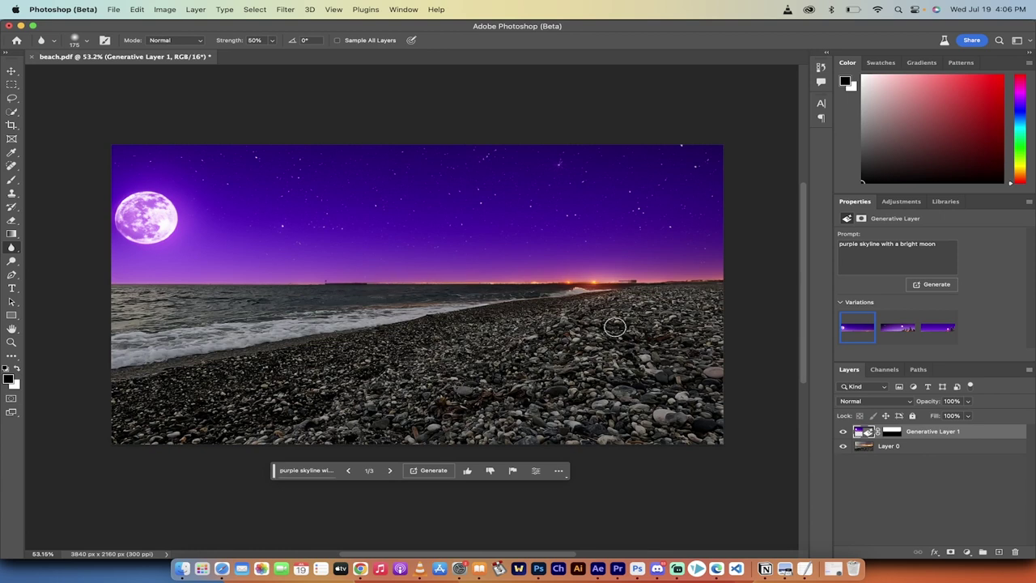
pyautogui.moveTo(12, 248); pyautogui.dragTo(48, 246)
pyautogui.click(569, 287)
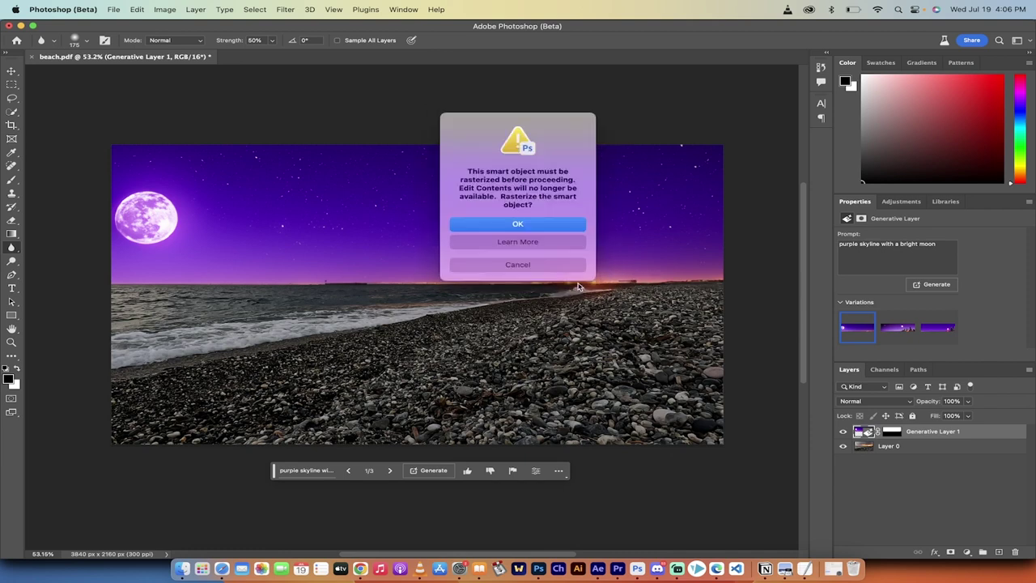
pyautogui.click(518, 223)
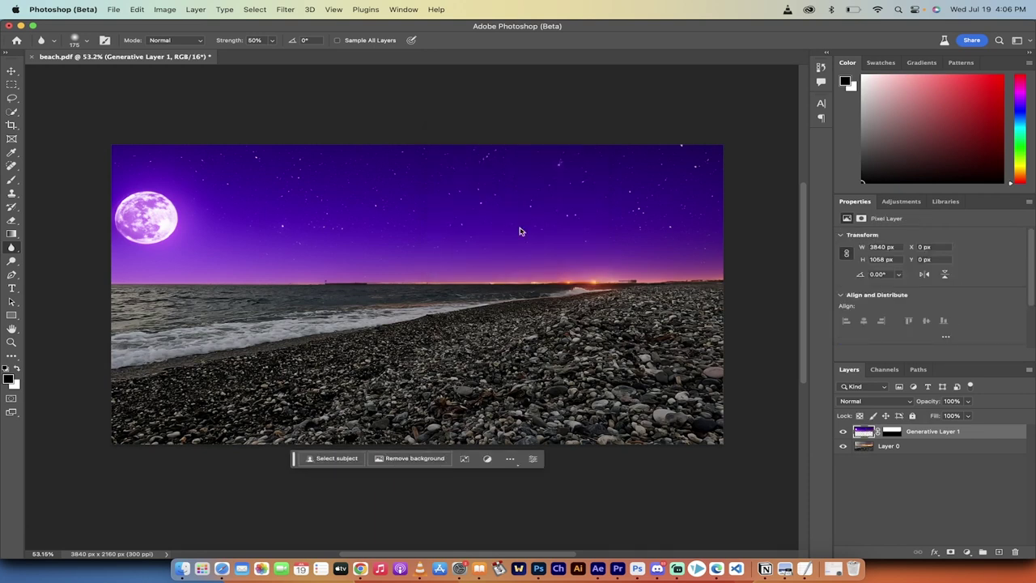
pyautogui.moveTo(568, 285)
pyautogui.mouseDown()
pyautogui.moveTo(616, 282)
pyautogui.moveTo(417, 278)
pyautogui.moveTo(415, 293)
pyautogui.moveTo(328, 281)
pyautogui.moveTo(704, 278)
pyautogui.moveTo(633, 308)
pyautogui.moveTo(677, 278)
pyautogui.moveTo(481, 292)
pyautogui.moveTo(458, 287)
pyautogui.moveTo(481, 284)
pyautogui.moveTo(458, 277)
pyautogui.moveTo(465, 273)
pyautogui.moveTo(403, 284)
pyautogui.moveTo(566, 282)
pyautogui.moveTo(524, 295)
pyautogui.mouseUp()
pyautogui.click(10, 72)
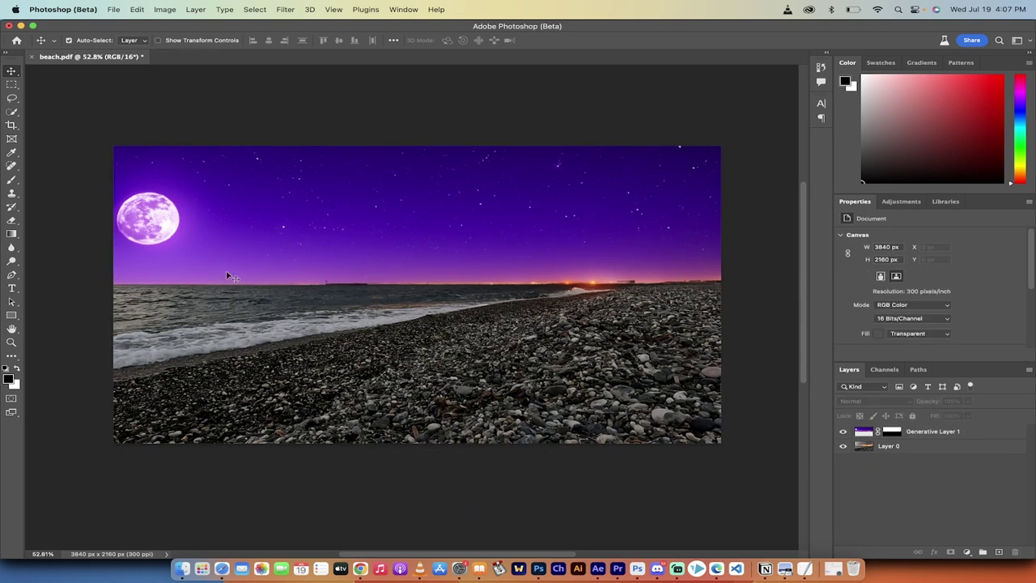
# Export the purple-sky beach image as a PNG named beach to the Desktop.
pyautogui.click(109, 6)
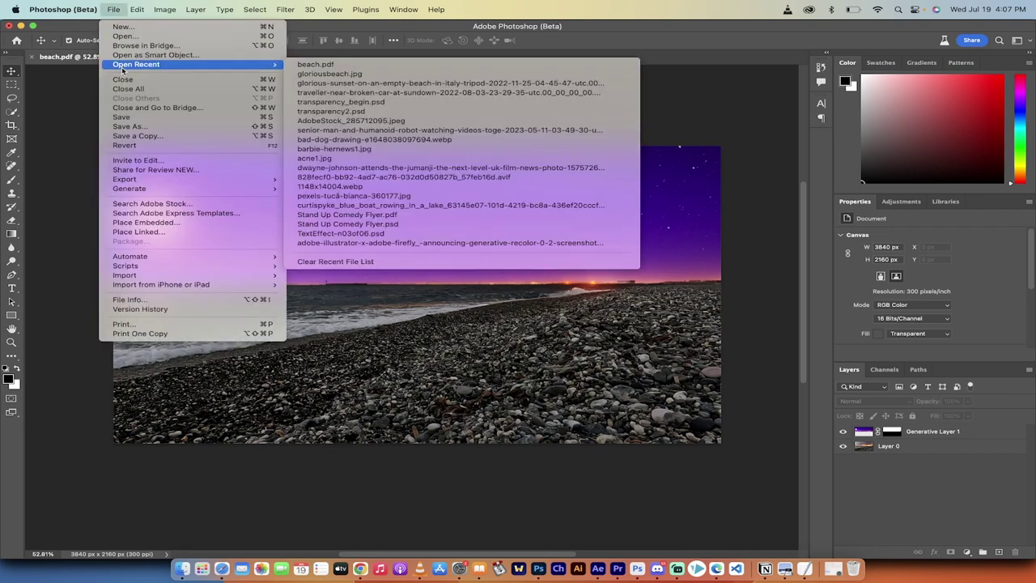
pyautogui.moveTo(158, 181)
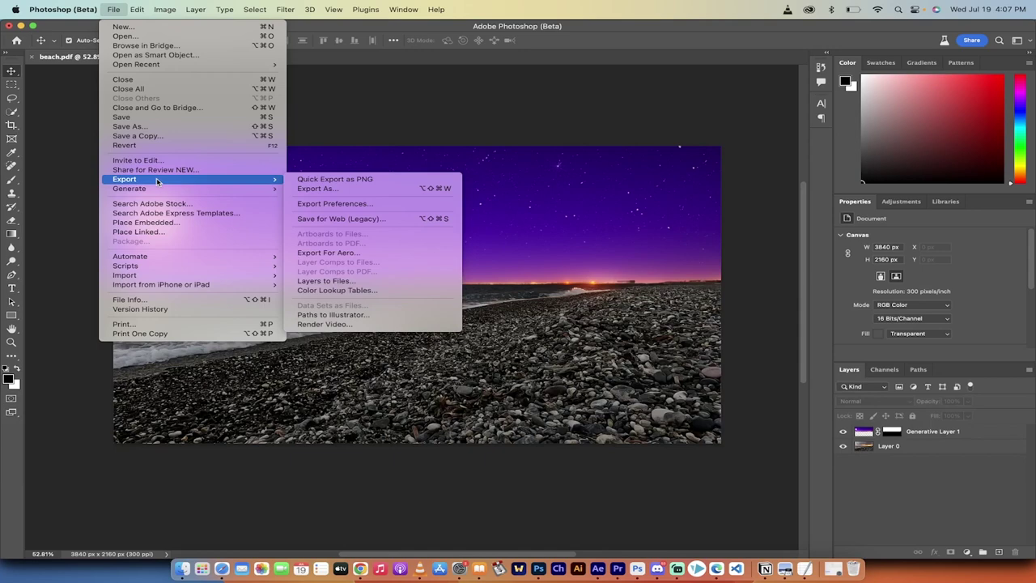
pyautogui.click(329, 184)
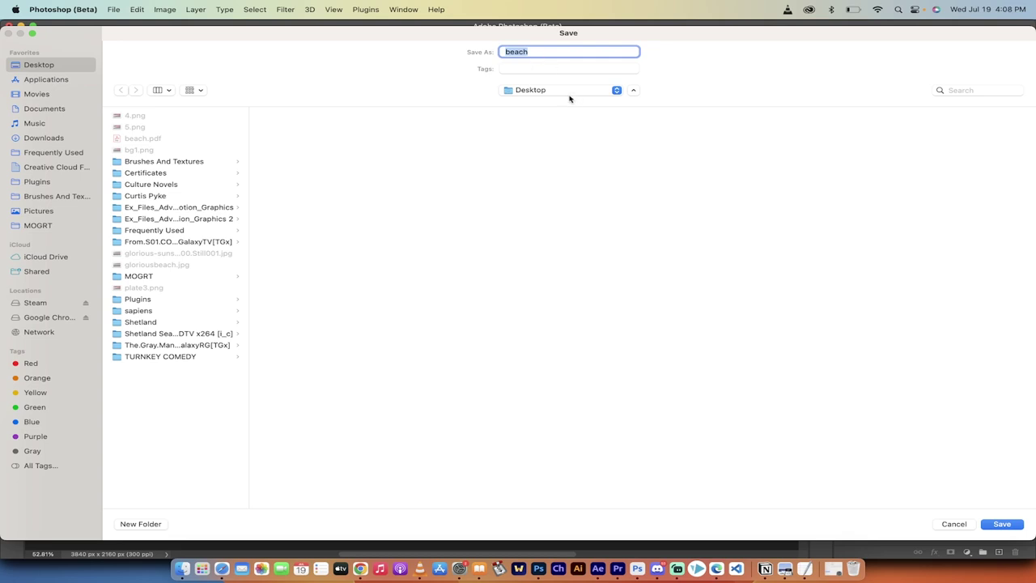
pyautogui.click(1000, 525)
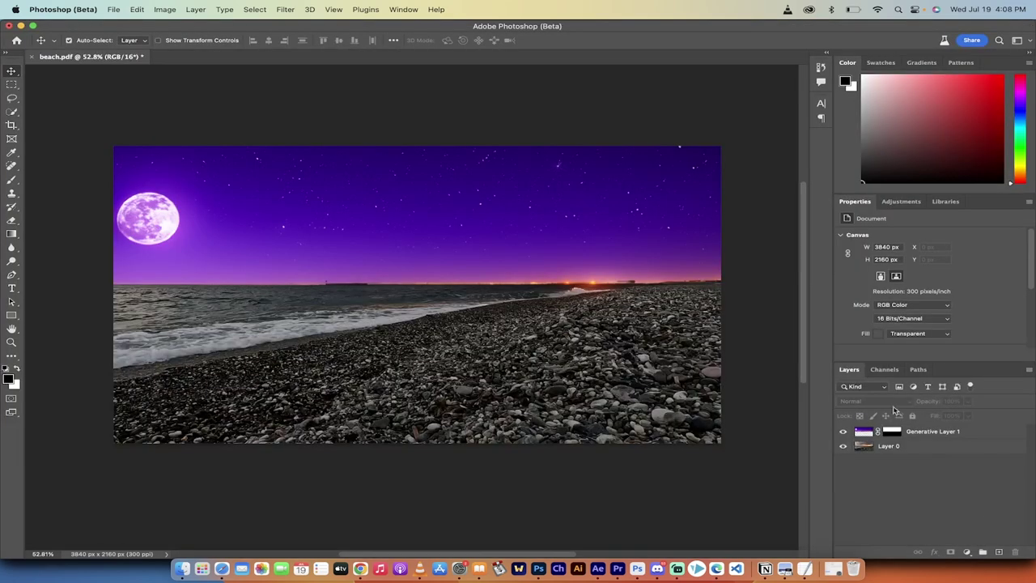
# Switch to Premiere Pro and import beach.png from the Desktop into the project through Finder.
pyautogui.click(617, 569)
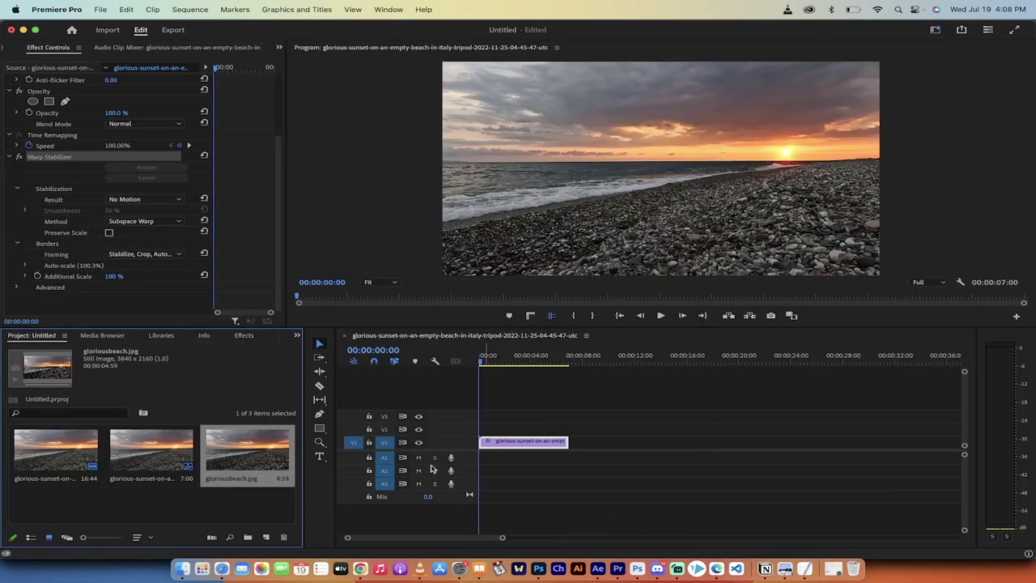
pyautogui.click(184, 571)
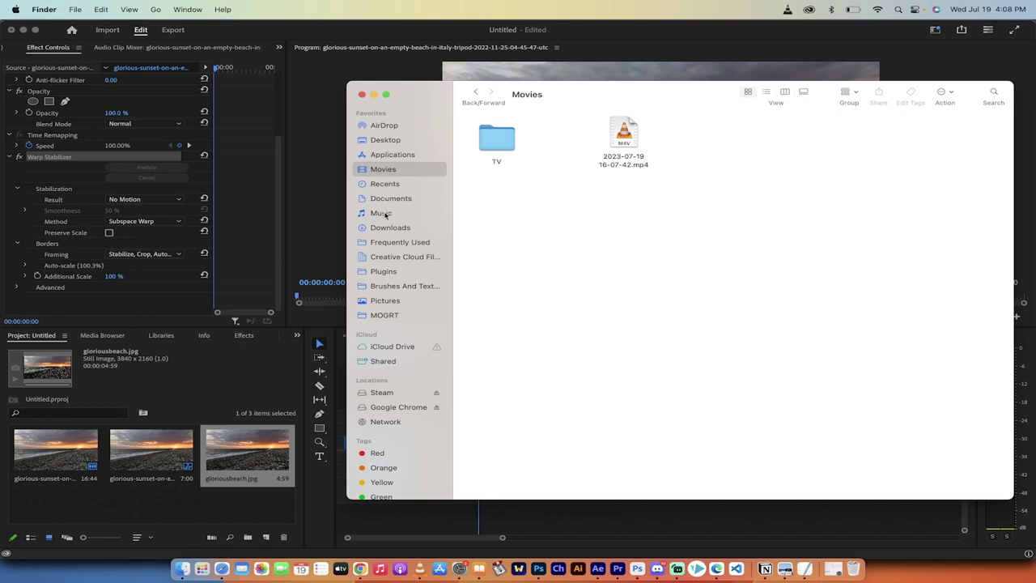
pyautogui.click(385, 140)
pyautogui.click(628, 394)
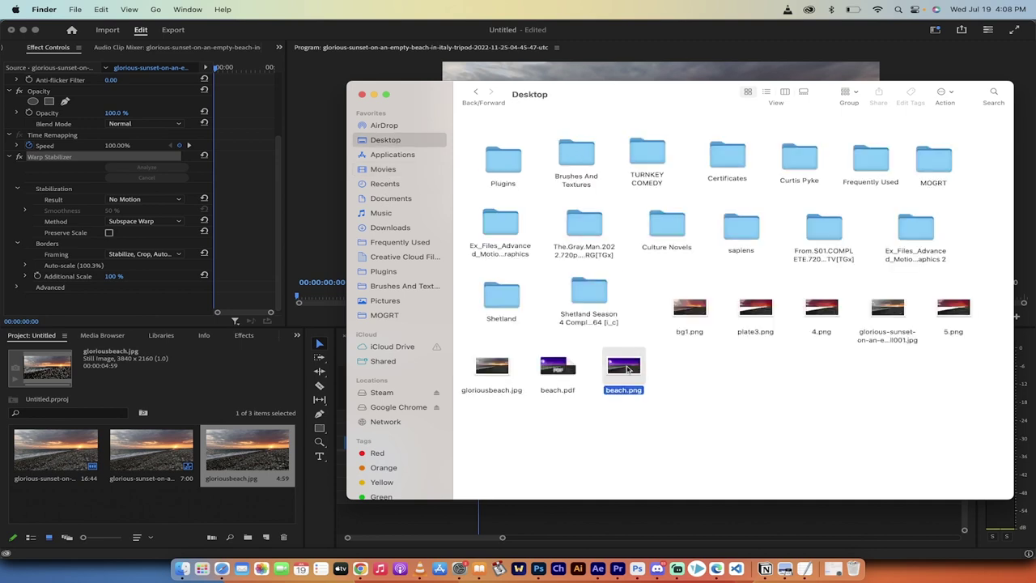
pyautogui.moveTo(629, 370); pyautogui.dragTo(261, 480)
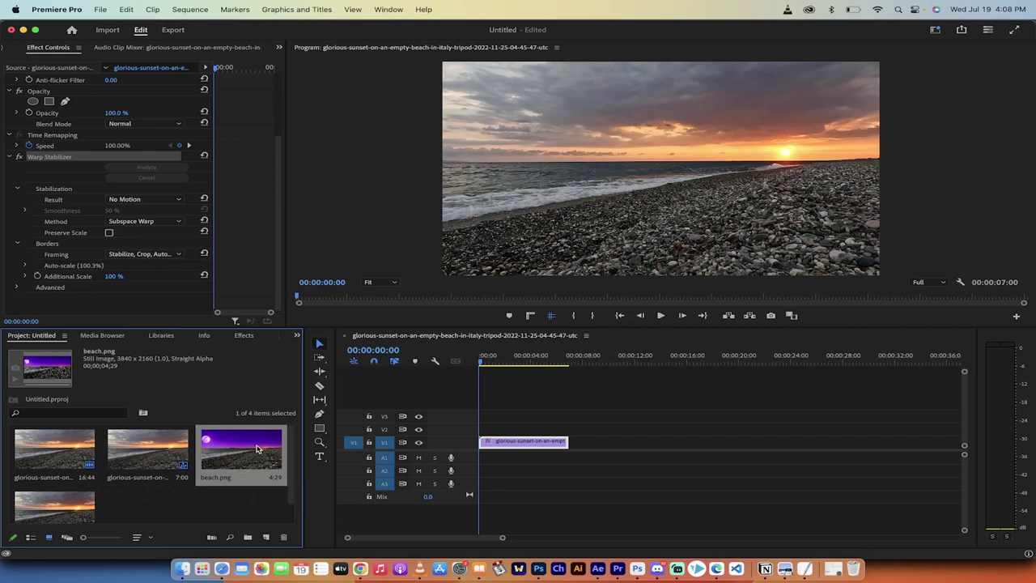
# Preview the beach footage briefly, and place beach.png on track V2 above it at the start of the sequence.
pyautogui.click(483, 363)
pyautogui.press('space')
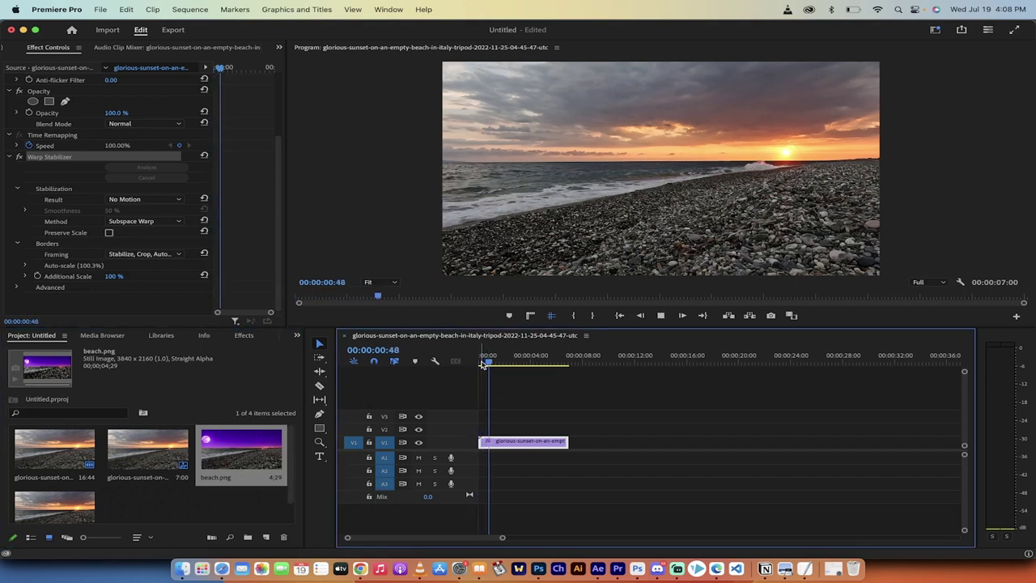
pyautogui.press('space')
pyautogui.moveTo(259, 454); pyautogui.dragTo(475, 429)
pyautogui.press('Home')
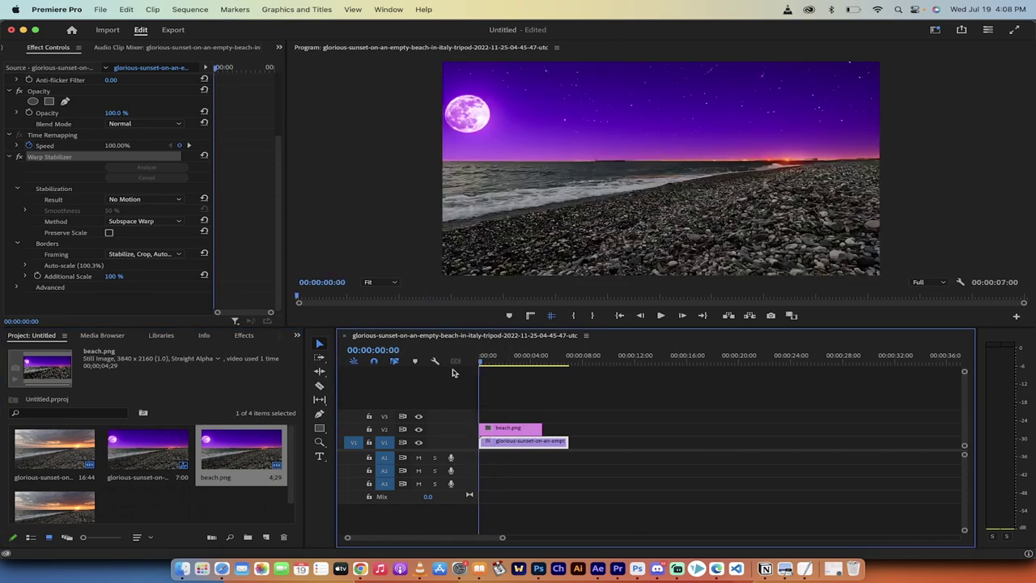
# Play and scrub the opening of the sequence to check the purple-sky still over the footage.
pyautogui.press('space')
pyautogui.press('space')
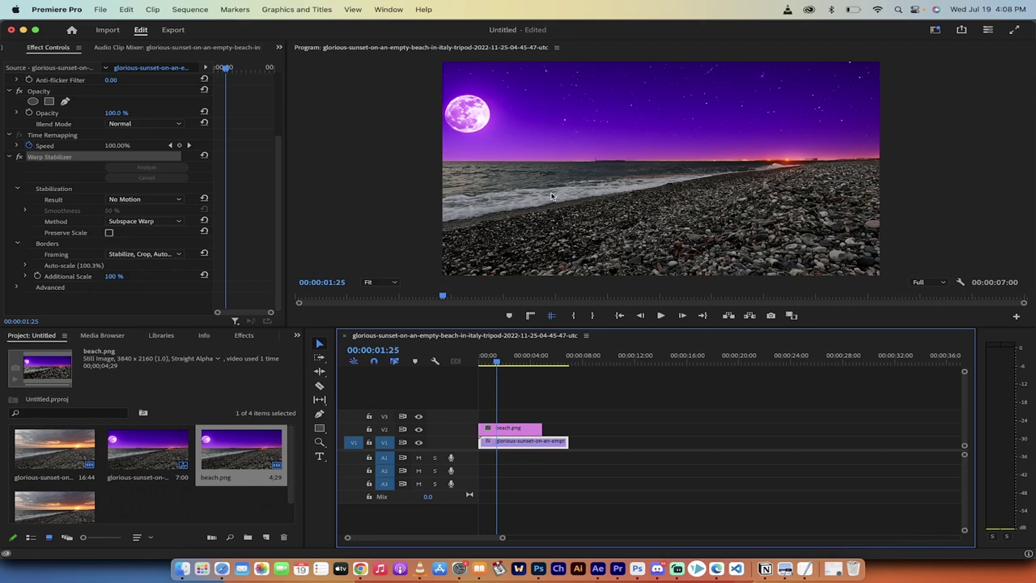
pyautogui.moveTo(512, 362); pyautogui.dragTo(491, 362)
# Remove beach.png from track V2 and scrub through the original beach footage.
pyautogui.click(519, 427)
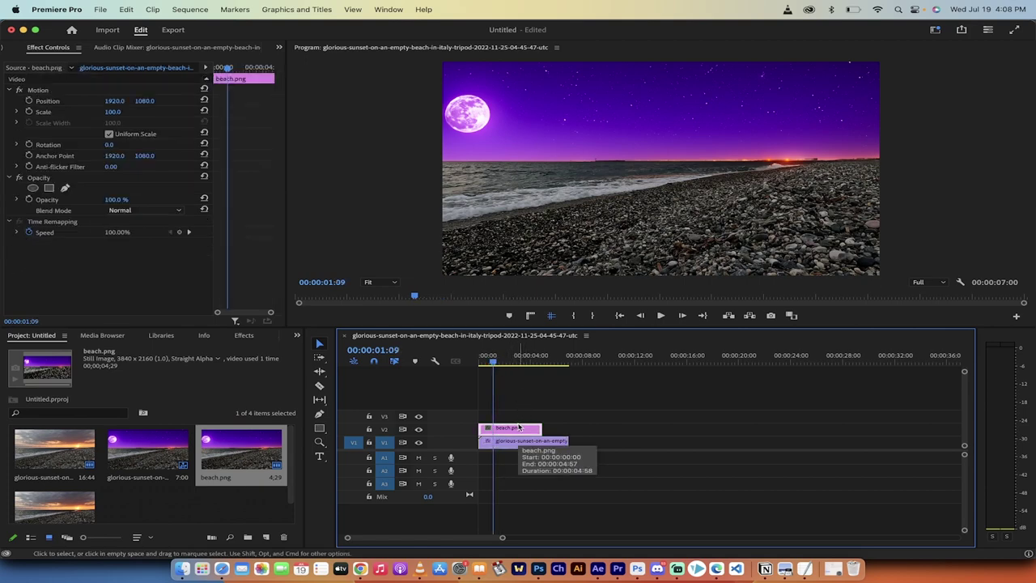
pyautogui.press('Delete')
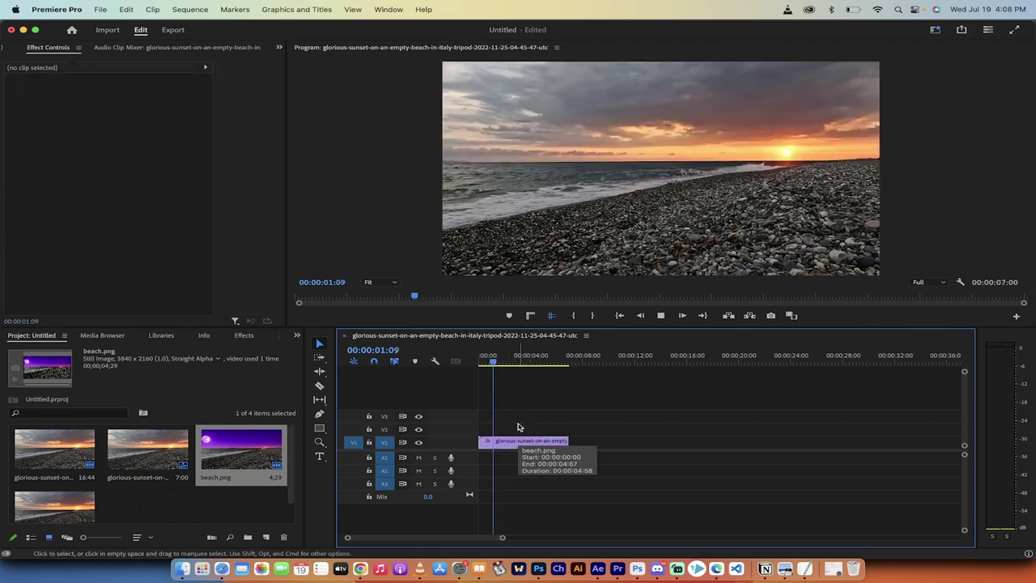
pyautogui.click(532, 218)
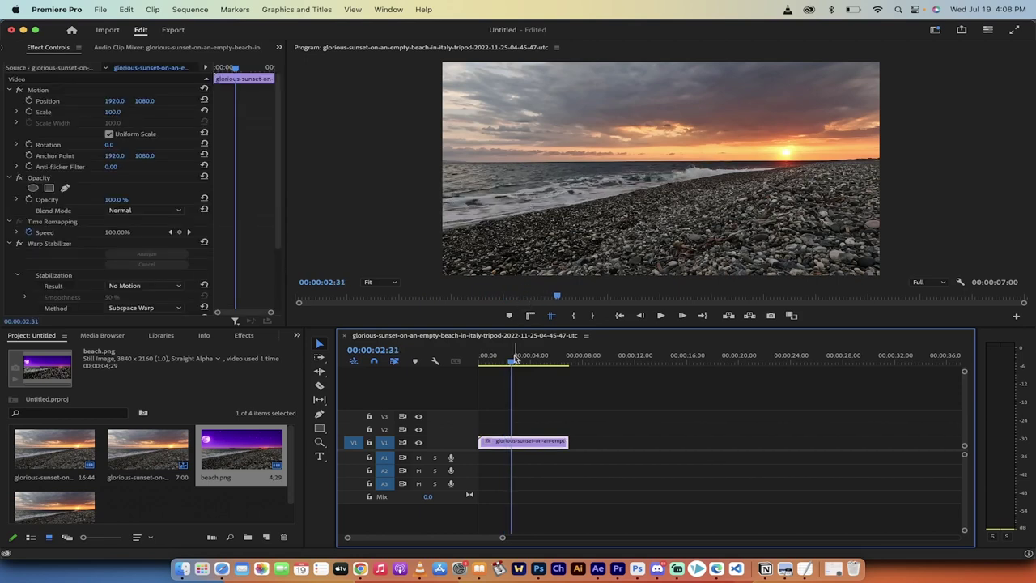
pyautogui.moveTo(516, 359); pyautogui.dragTo(500, 364)
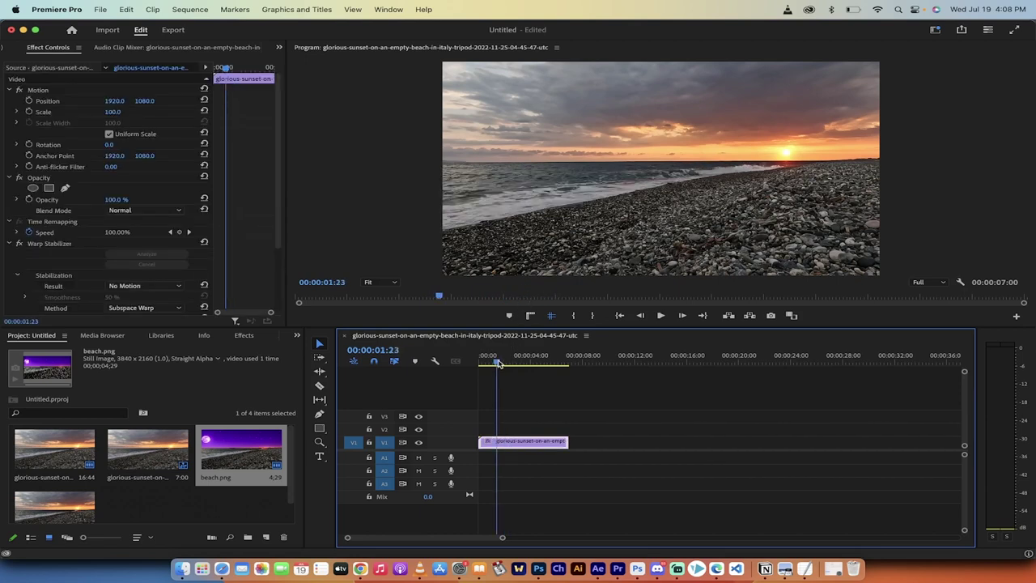
# Switch to Photoshop (Beta), duplicate Generative Layer 1 and toggle the copy's visibility to check it.
pyautogui.click(637, 569)
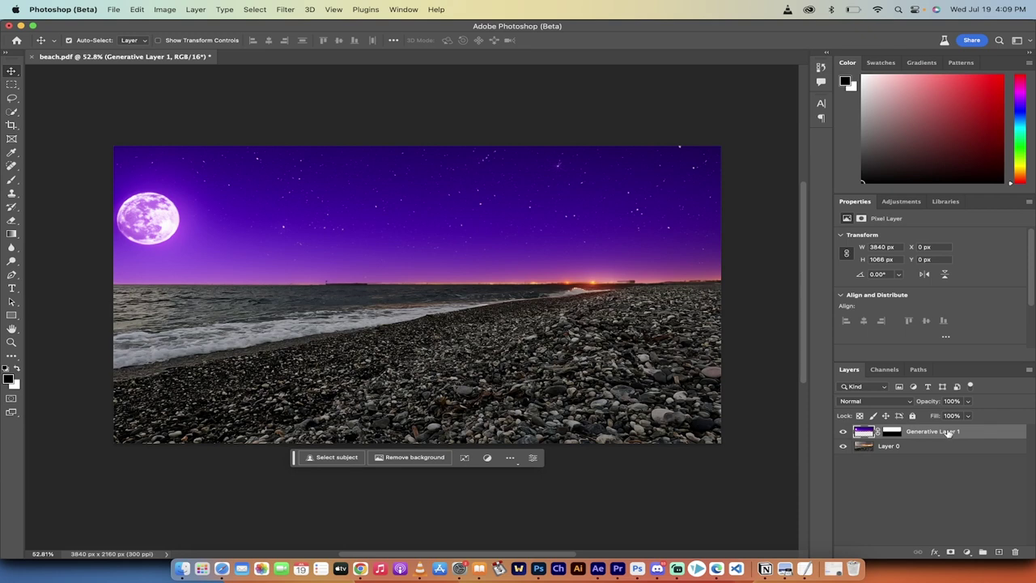
pyautogui.moveTo(950, 432); pyautogui.dragTo(998, 551)
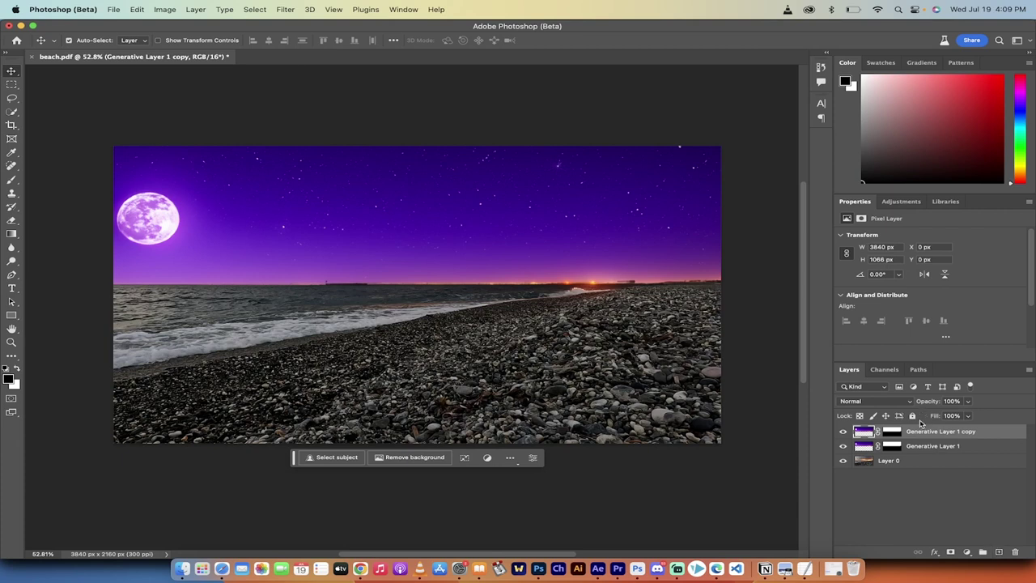
pyautogui.click(844, 432)
pyautogui.click(843, 432)
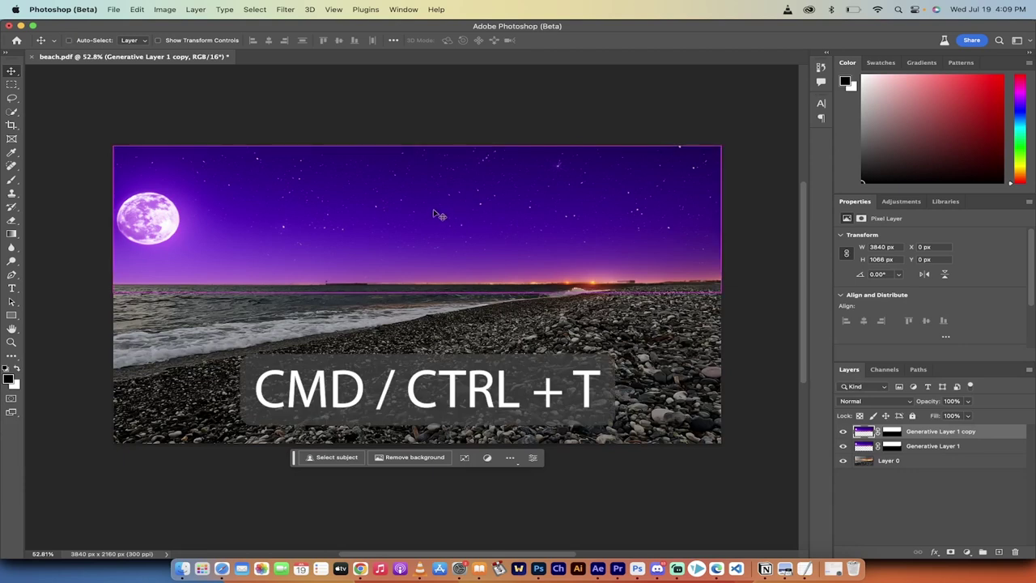
# Free-transform the duplicated sky layer, moving it down over the beach and rotating it 180°.
pyautogui.press('super+t')
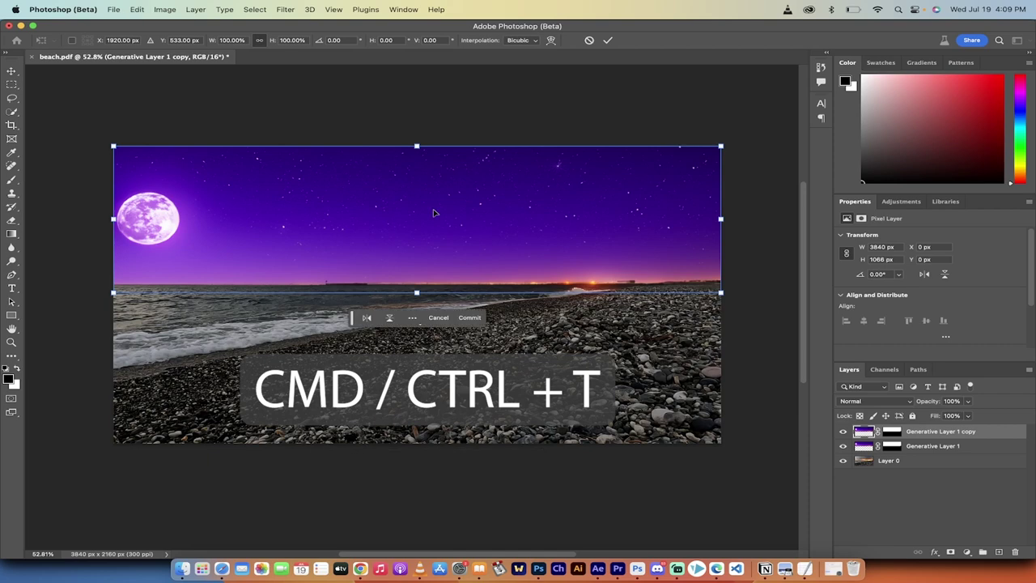
pyautogui.click(137, 9)
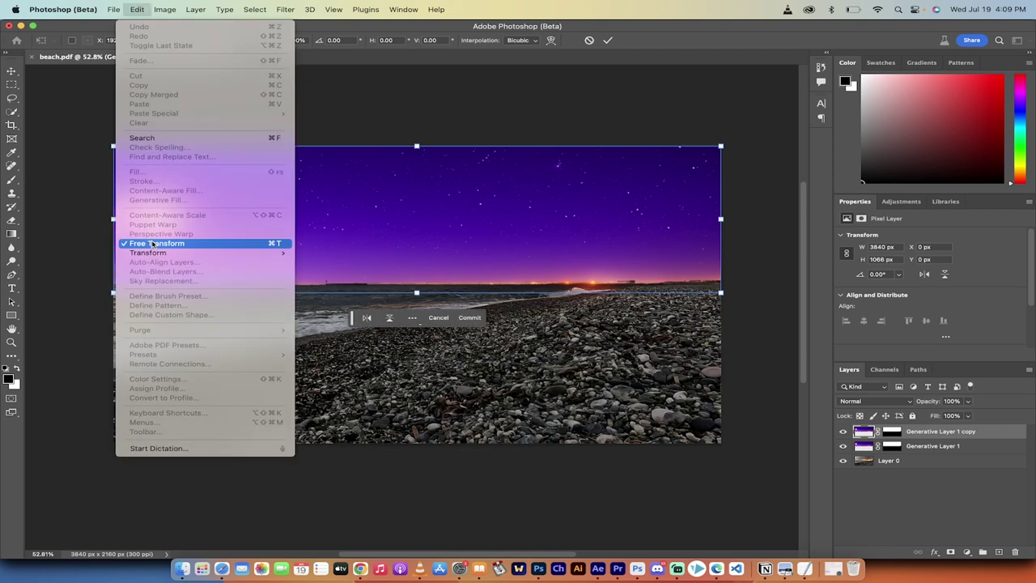
pyautogui.click(396, 199)
pyautogui.moveTo(487, 219); pyautogui.dragTo(485, 353)
pyautogui.scroll(-1, 485, 353)
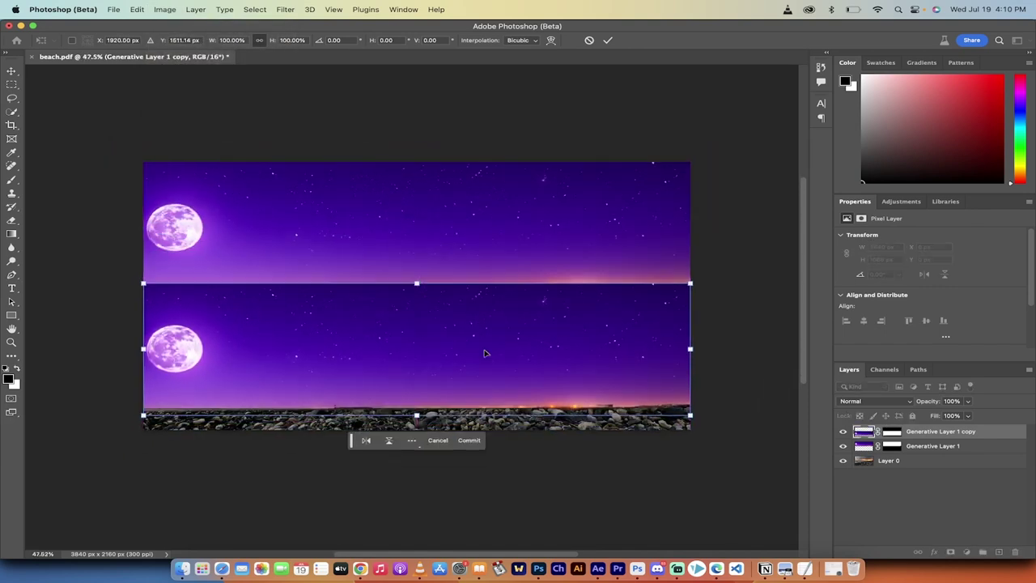
pyautogui.moveTo(700, 282); pyautogui.dragTo(285, 385)
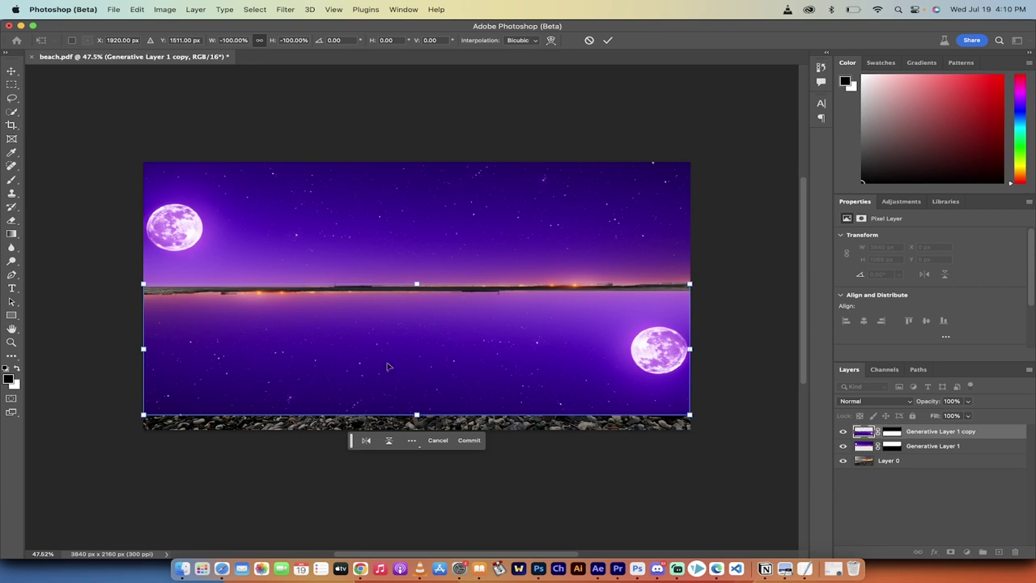
# Lower the rotated sky copy to the image's bottom edge and scale it up to about 120% to cover the beach.
pyautogui.moveTo(468, 344); pyautogui.dragTo(468, 364)
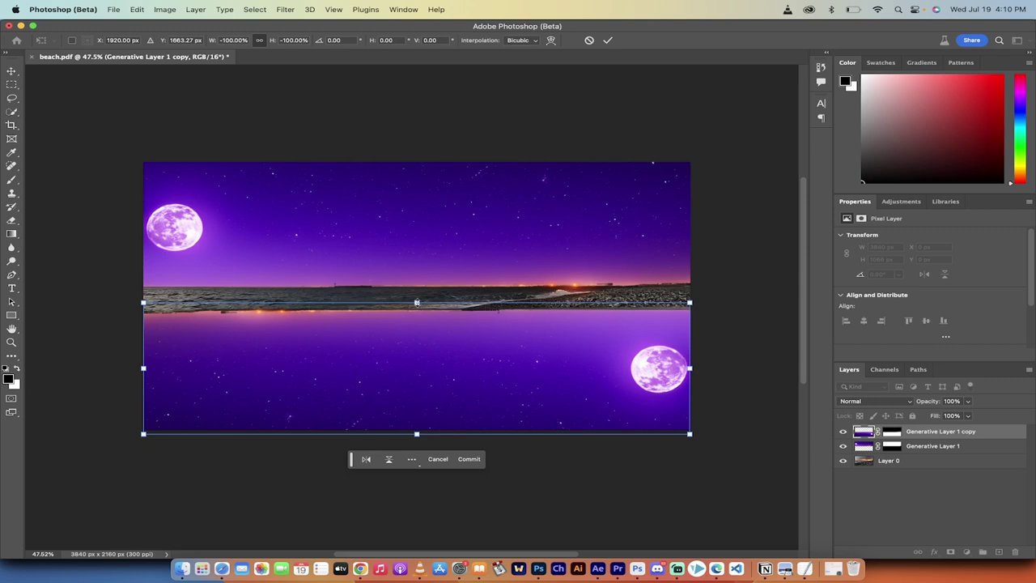
pyautogui.moveTo(416, 303); pyautogui.dragTo(416, 276)
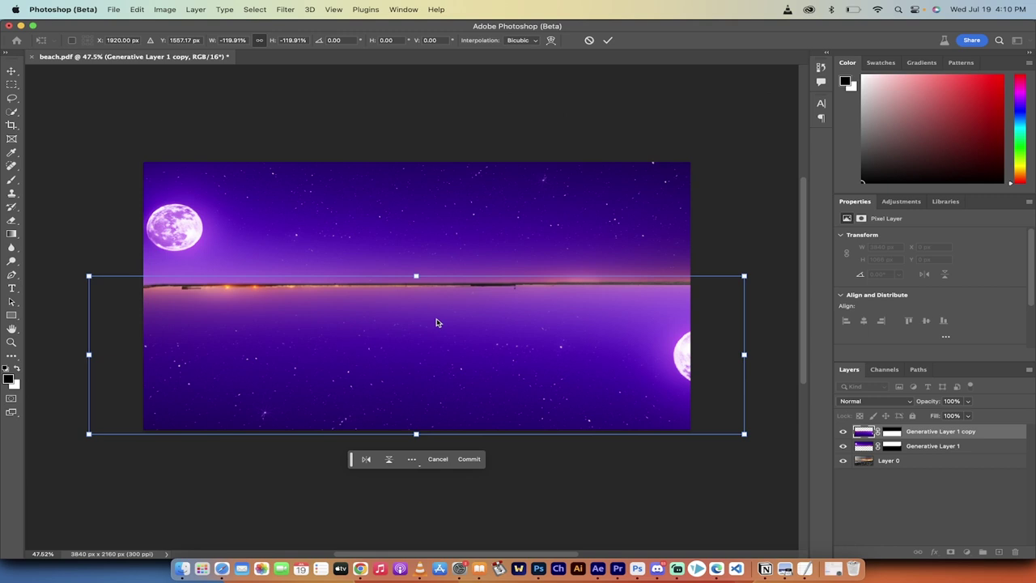
pyautogui.press('Return')
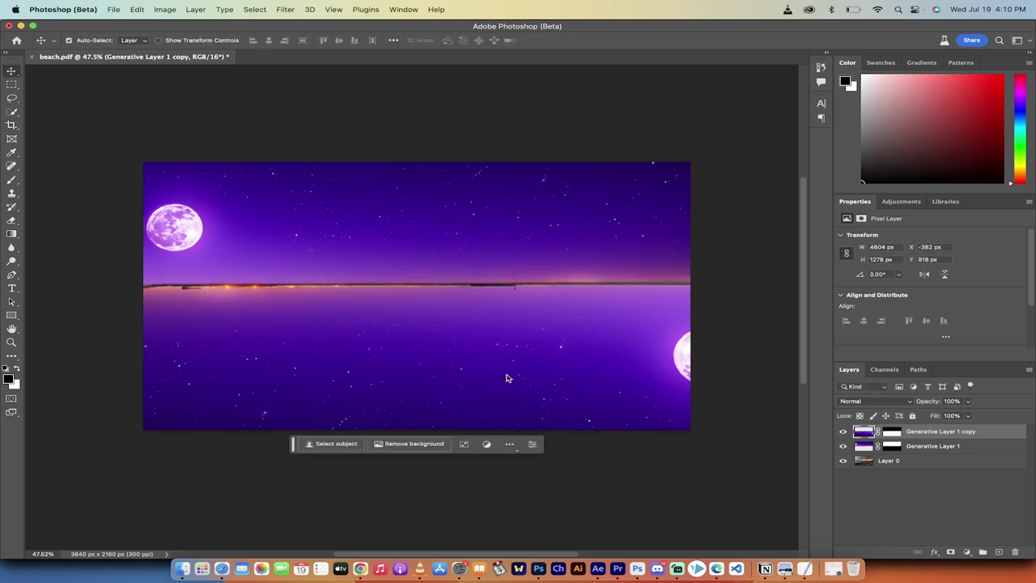
# Flip the rotated sky copy horizontally and shift it right to about X -44 px, Y 925 px, placing its moon beneath the original.
pyautogui.click(137, 9)
pyautogui.moveTo(166, 255)
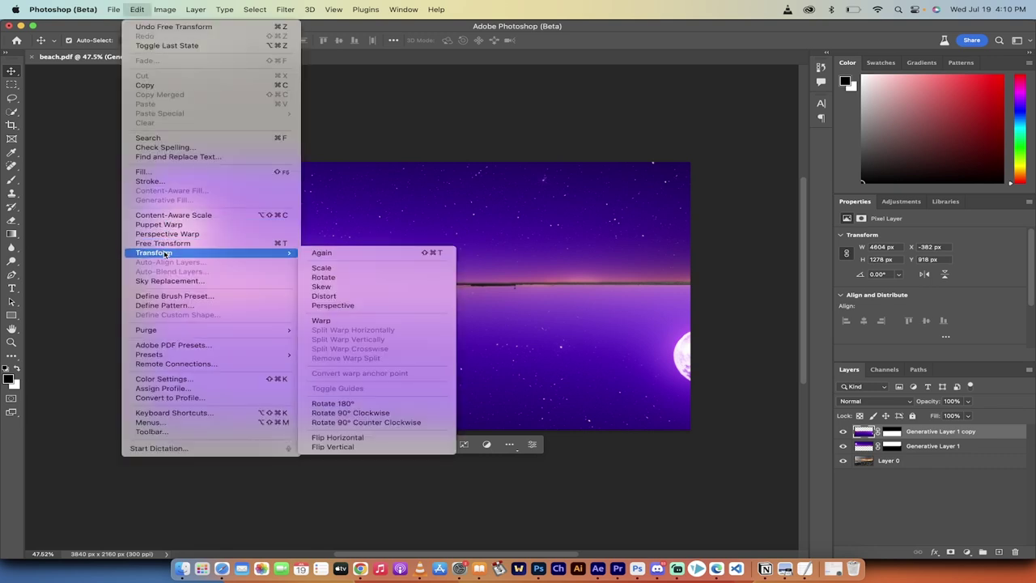
pyautogui.click(379, 437)
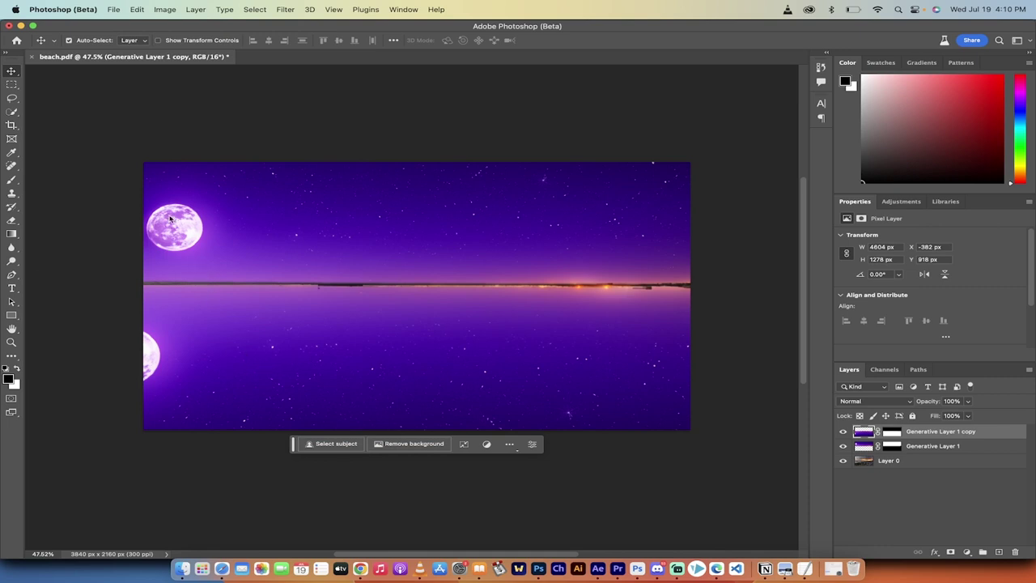
pyautogui.moveTo(199, 344); pyautogui.dragTo(280, 355)
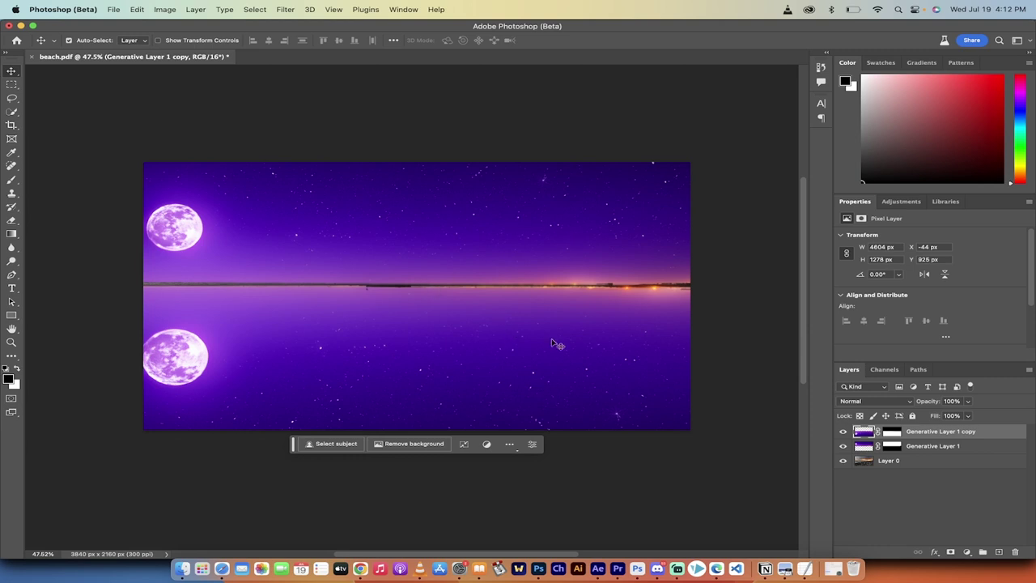
# Lower the flipped sky copy's opacity to 12%.
pyautogui.click(970, 403)
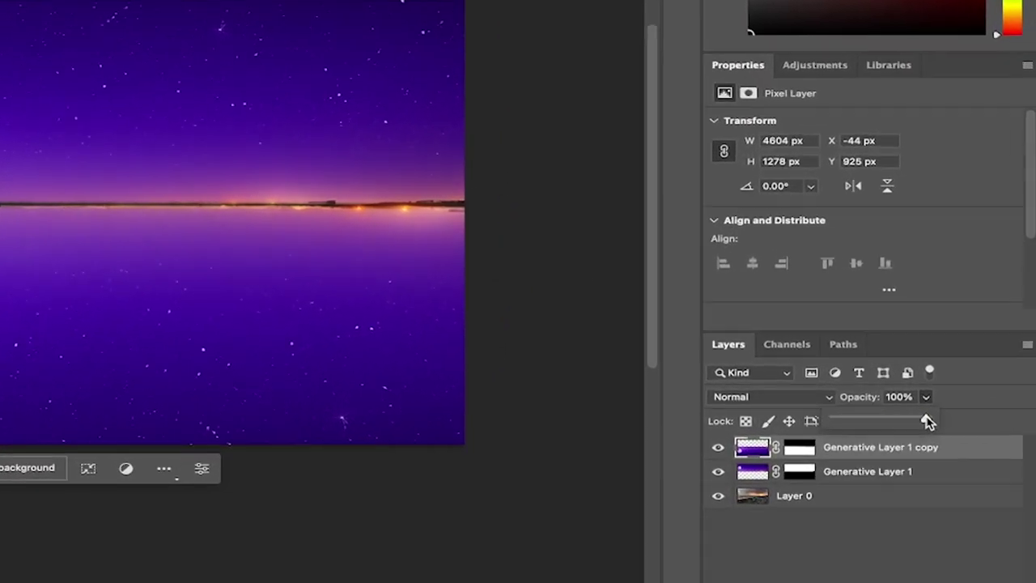
pyautogui.moveTo(928, 421); pyautogui.dragTo(847, 425)
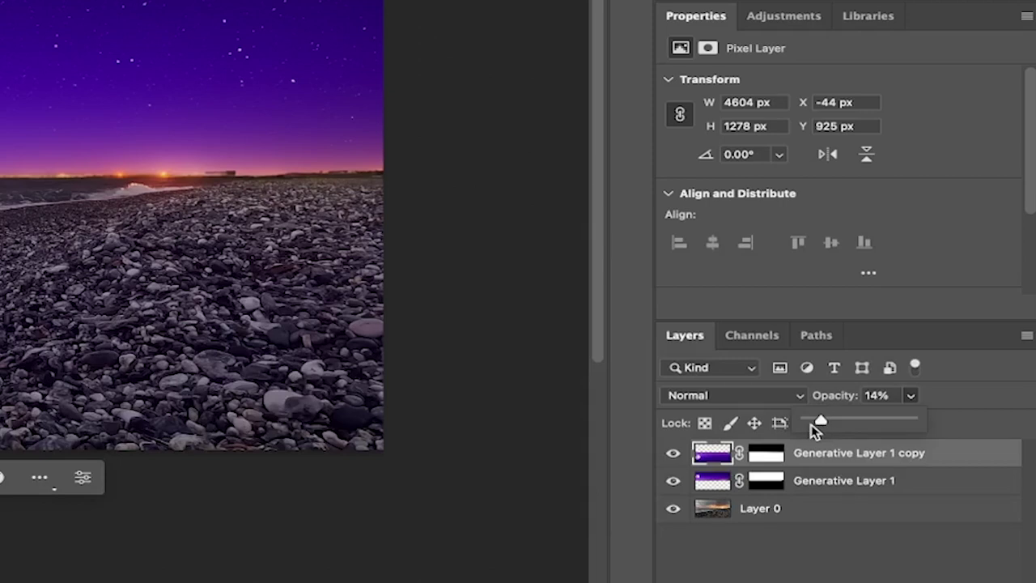
pyautogui.moveTo(812, 425); pyautogui.dragTo(820, 424)
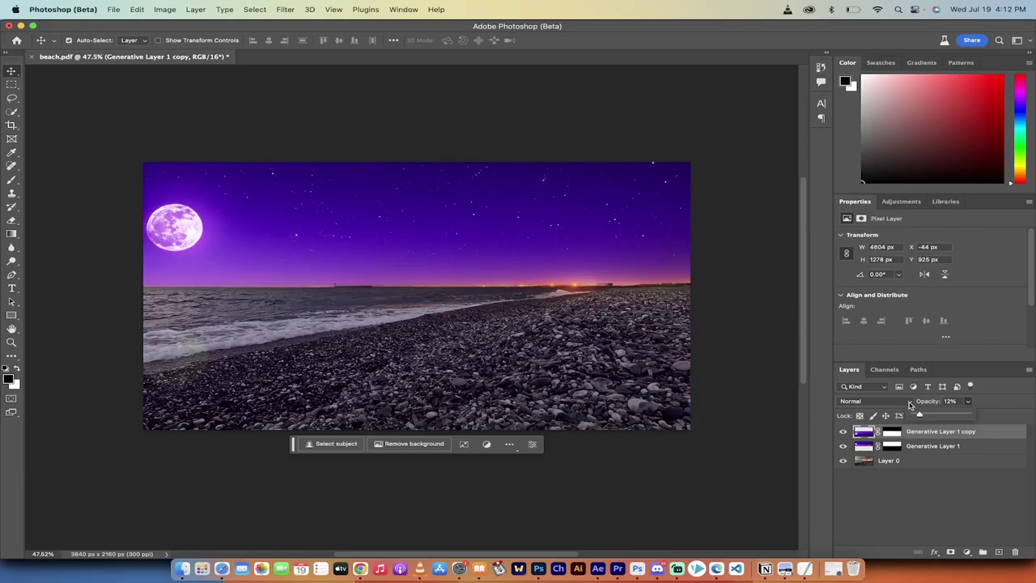
# Set the flipped sky copy's blend mode to Color and its opacity to 9%.
pyautogui.click(910, 404)
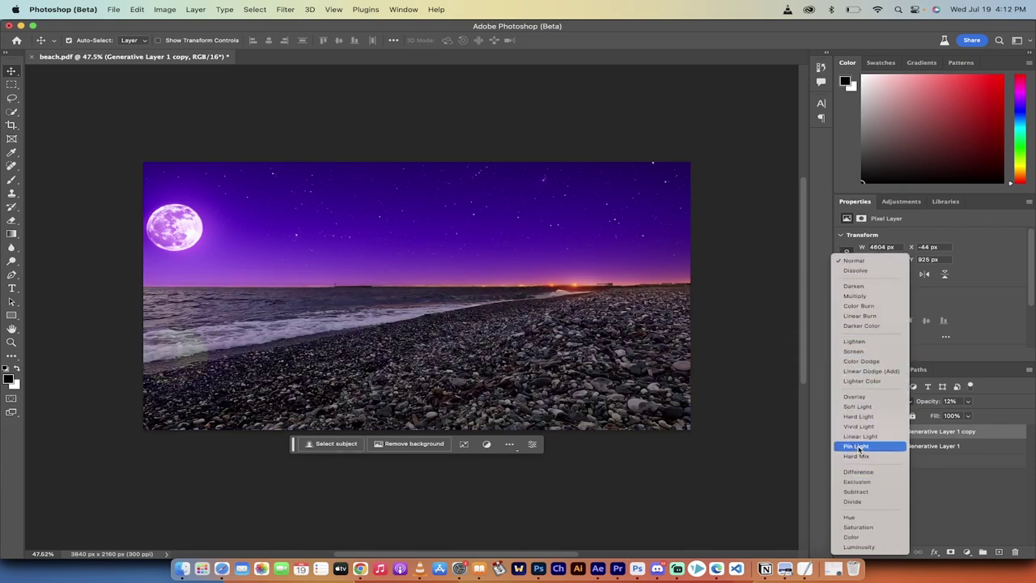
pyautogui.click(863, 538)
pyautogui.scroll(2, 607, 433)
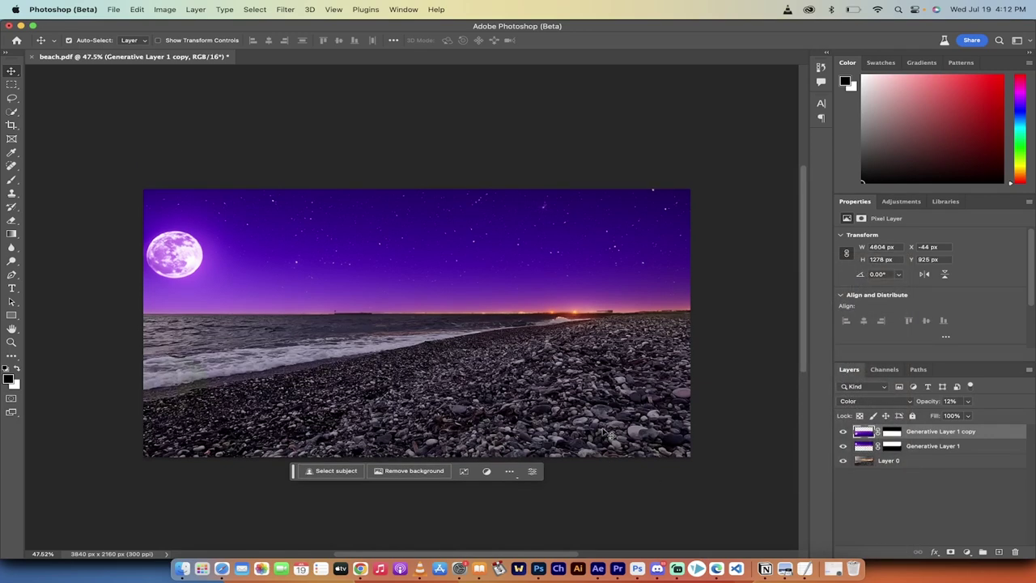
pyautogui.scroll(1, 533, 415)
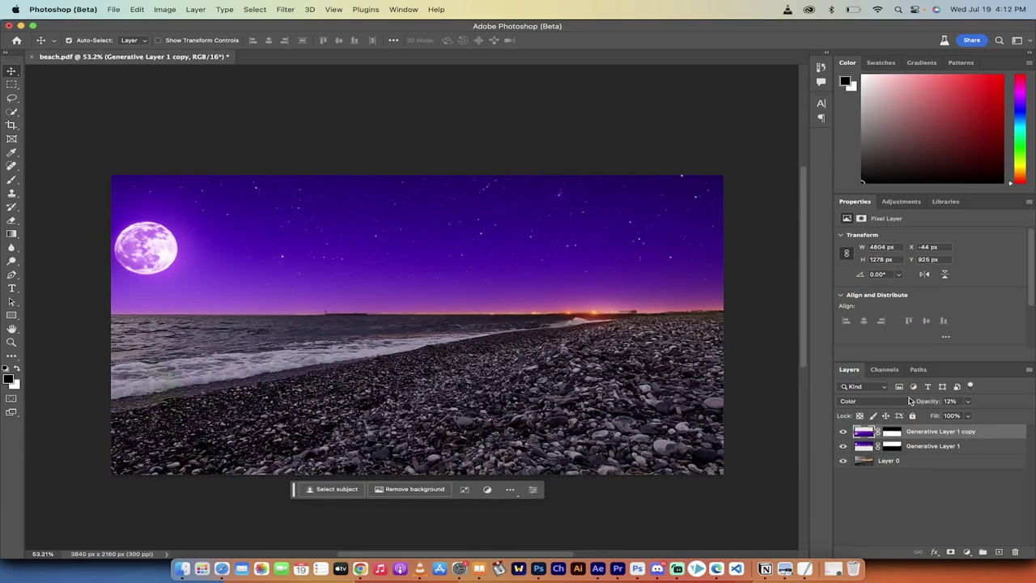
pyautogui.click(969, 402)
pyautogui.moveTo(966, 412); pyautogui.dragTo(967, 416)
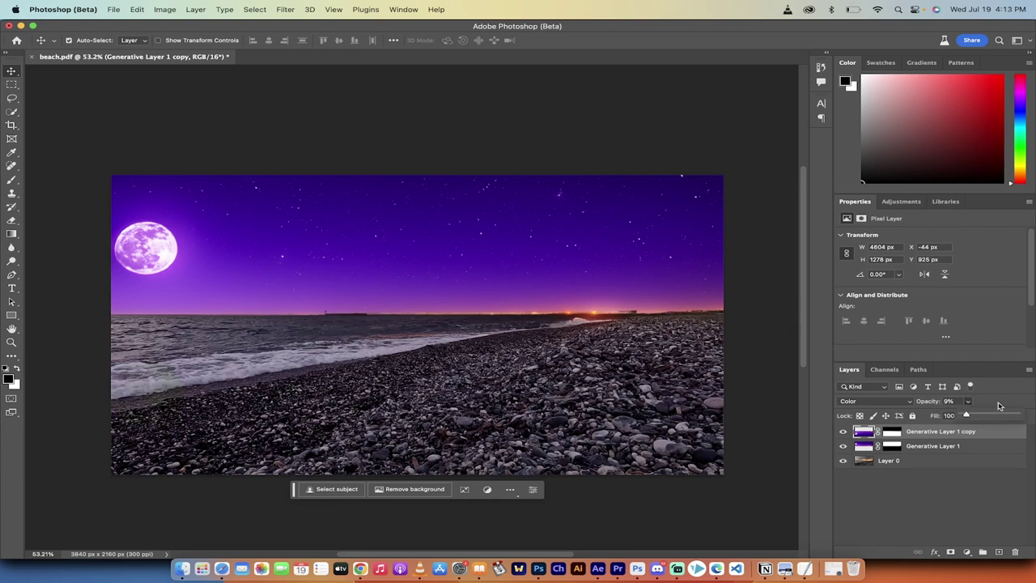
pyautogui.click(1000, 406)
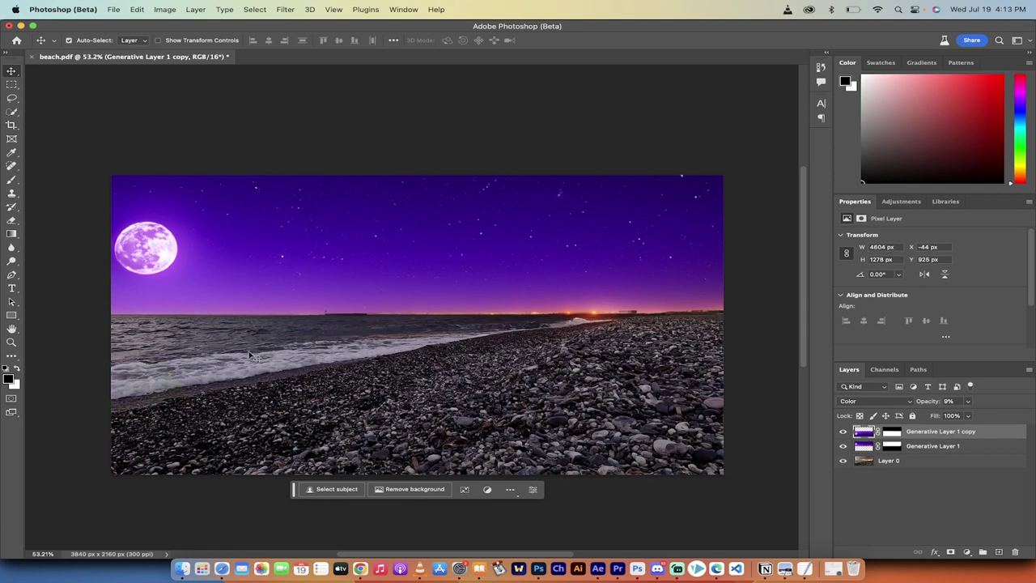
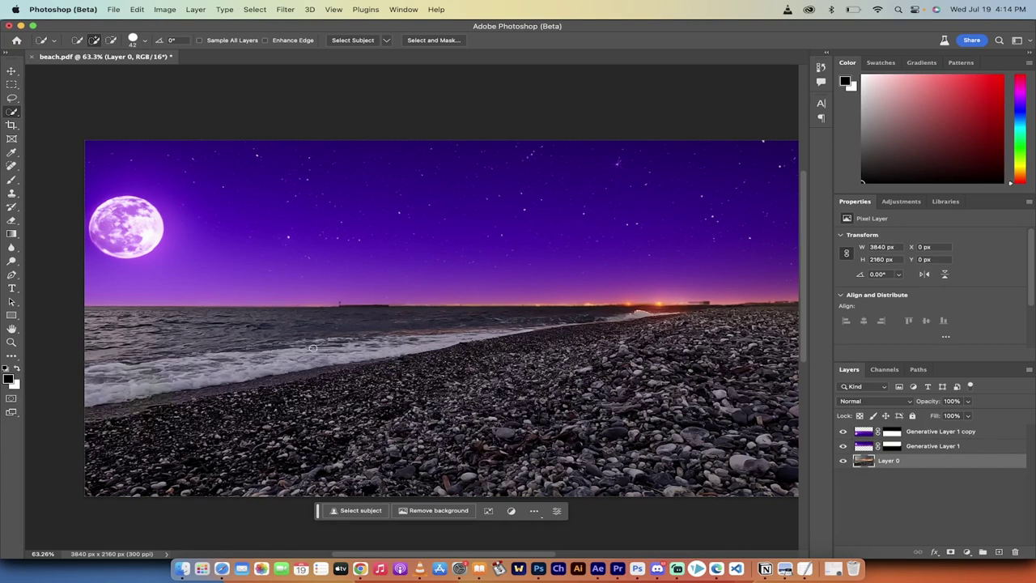
# Select the sea and waves on Layer 0 with the Quick Selection Tool, from the image's left edge along the horizon.
pyautogui.rightClick(8, 114)
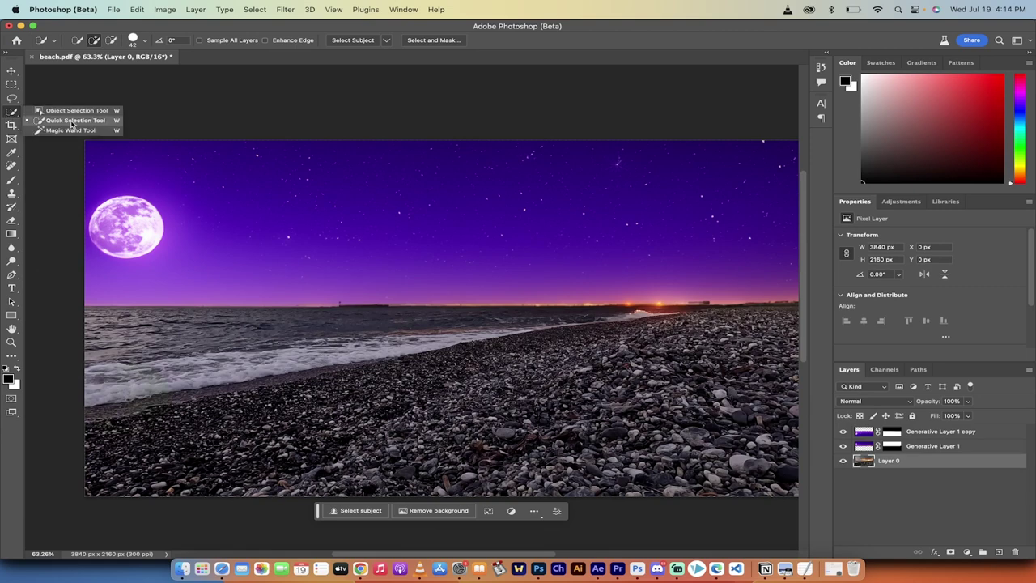
pyautogui.click(73, 120)
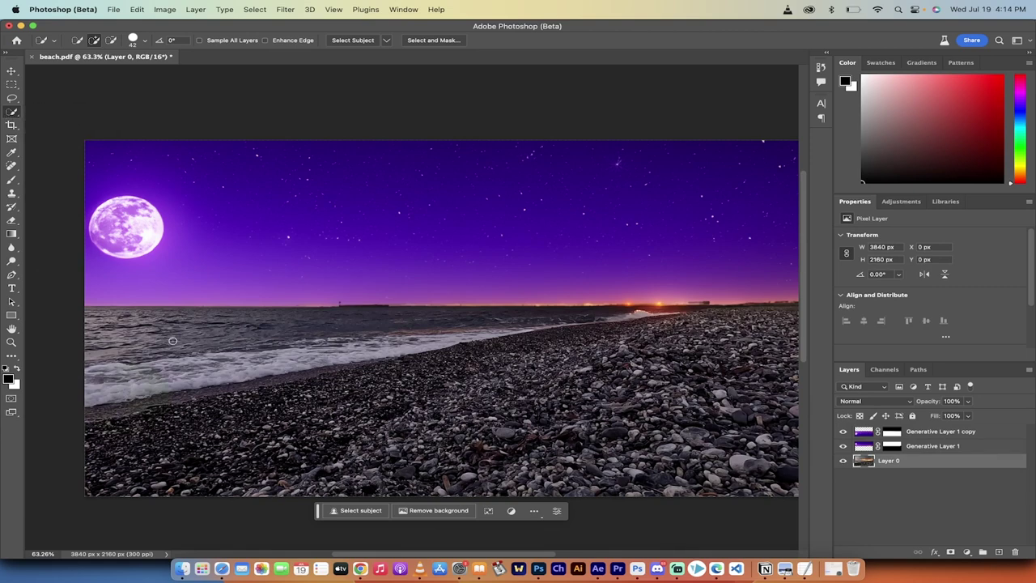
pyautogui.scroll(-2, 173, 341)
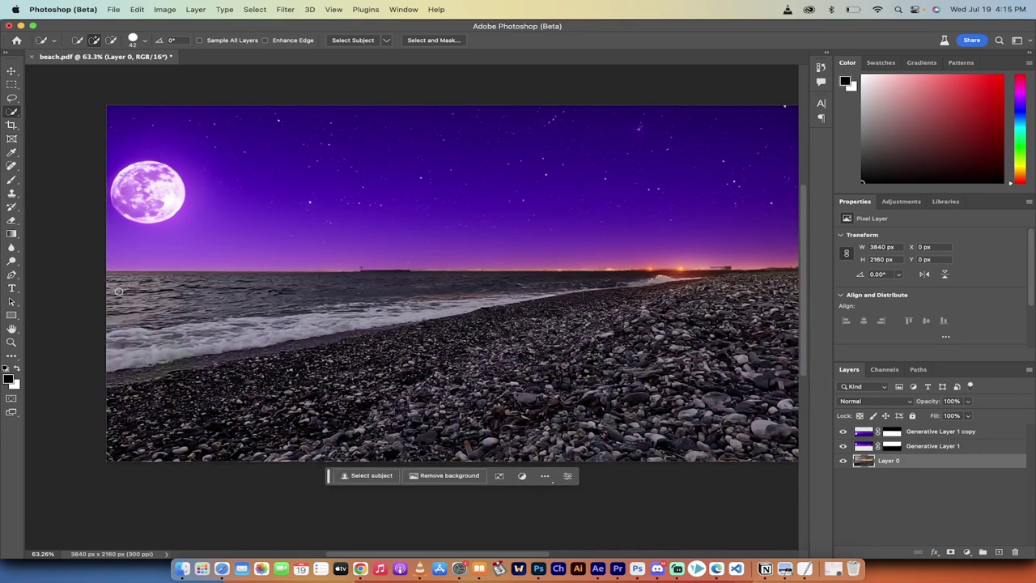
pyautogui.moveTo(105, 289)
pyautogui.mouseDown()
pyautogui.moveTo(203, 296)
pyautogui.moveTo(163, 317)
pyautogui.moveTo(177, 319)
pyautogui.moveTo(130, 342)
pyautogui.moveTo(122, 359)
pyautogui.moveTo(438, 312)
pyautogui.moveTo(506, 288)
pyautogui.moveTo(712, 274)
pyautogui.mouseUp()
pyautogui.scroll(2, 565, 343)
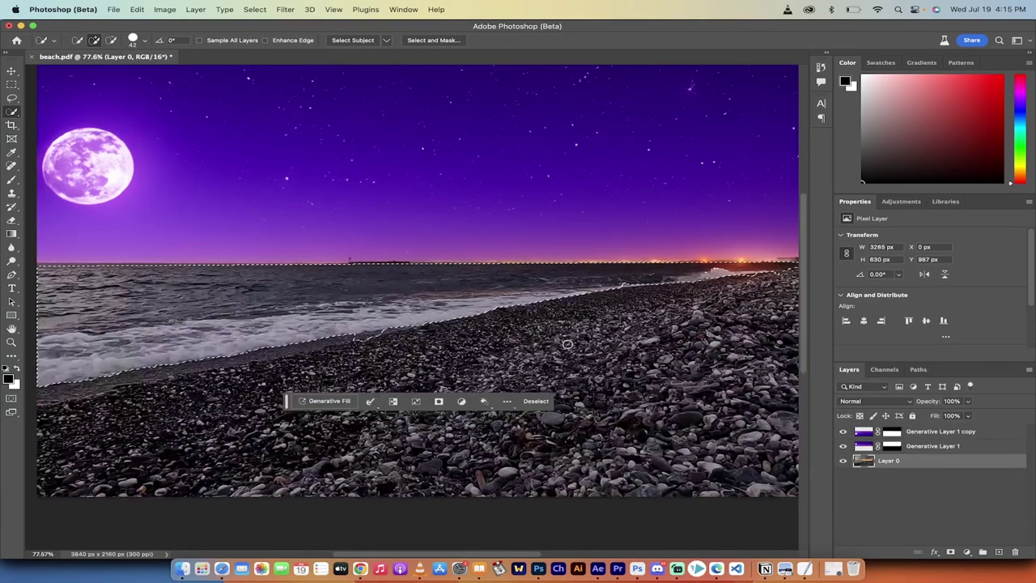
# Subtract the spilled-over patch of beach from the water selection along the shoreline and inspect the selection's left edge.
pyautogui.scroll(5, 372, 306)
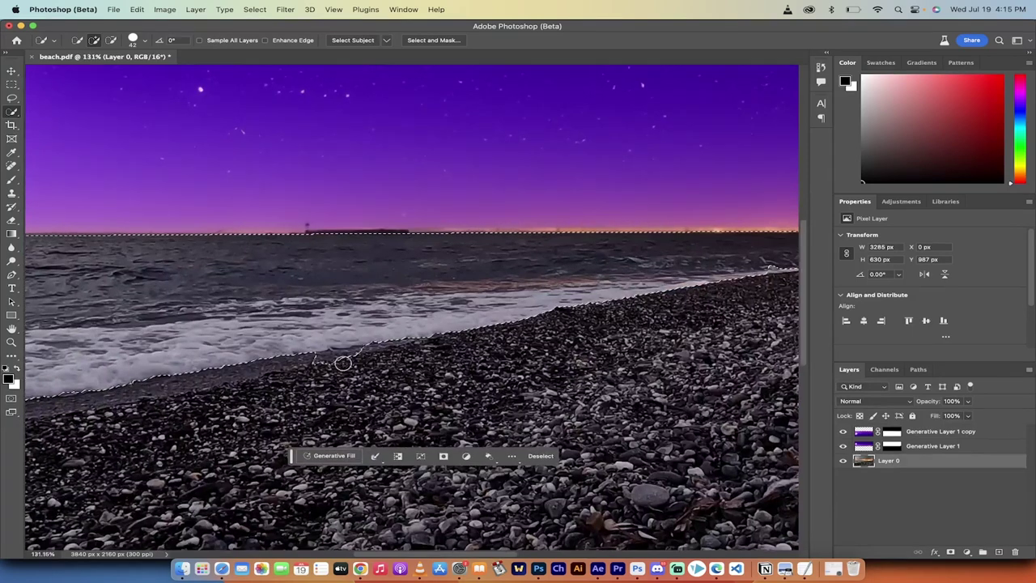
pyautogui.hscroll(-5, 324, 364)
pyautogui.hscroll(-2, 336, 361)
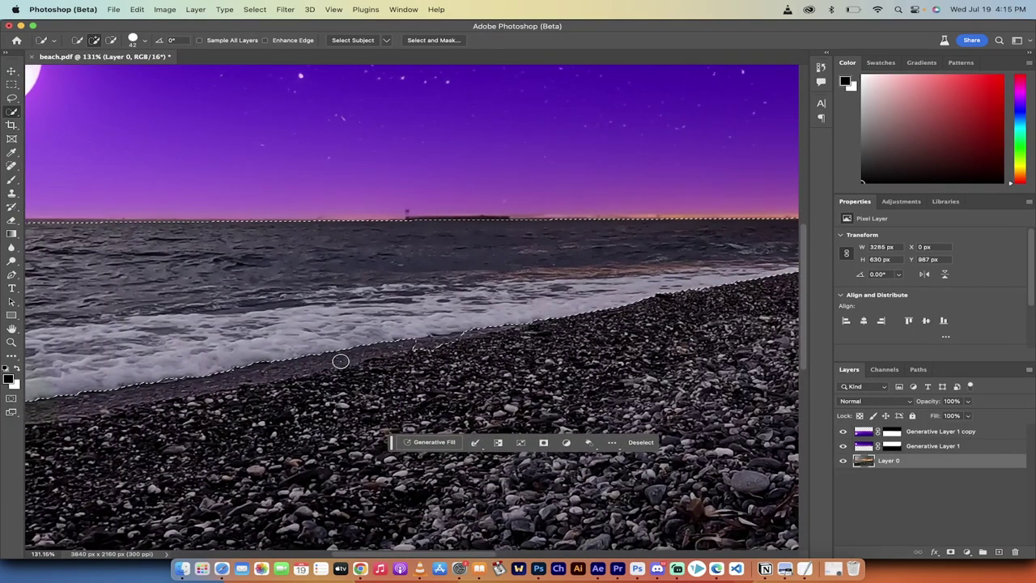
pyautogui.press('alt')
pyautogui.moveTo(382, 359); pyautogui.dragTo(462, 344)
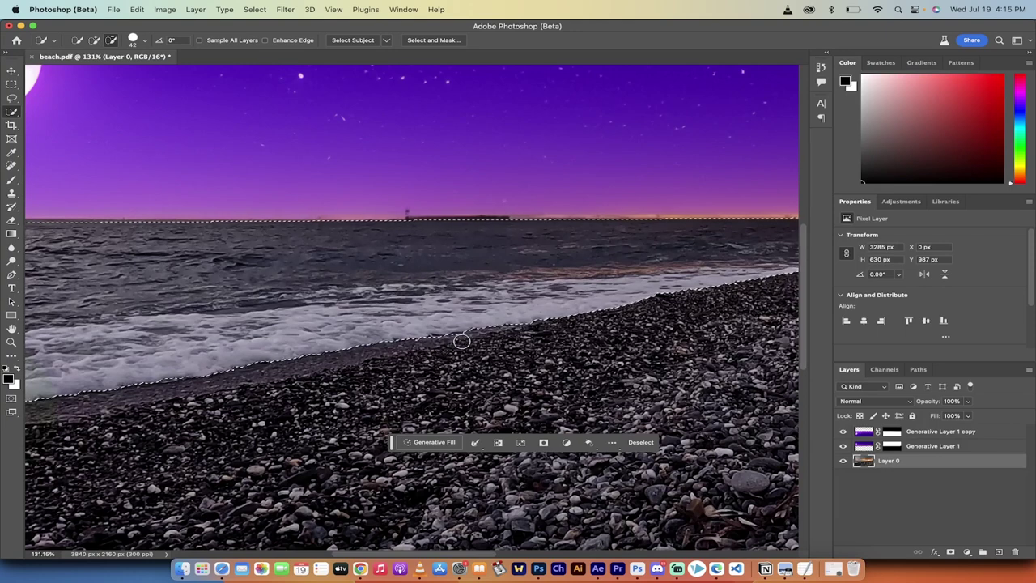
pyautogui.hscroll(-10, 498, 360)
pyautogui.scroll(-6, 499, 359)
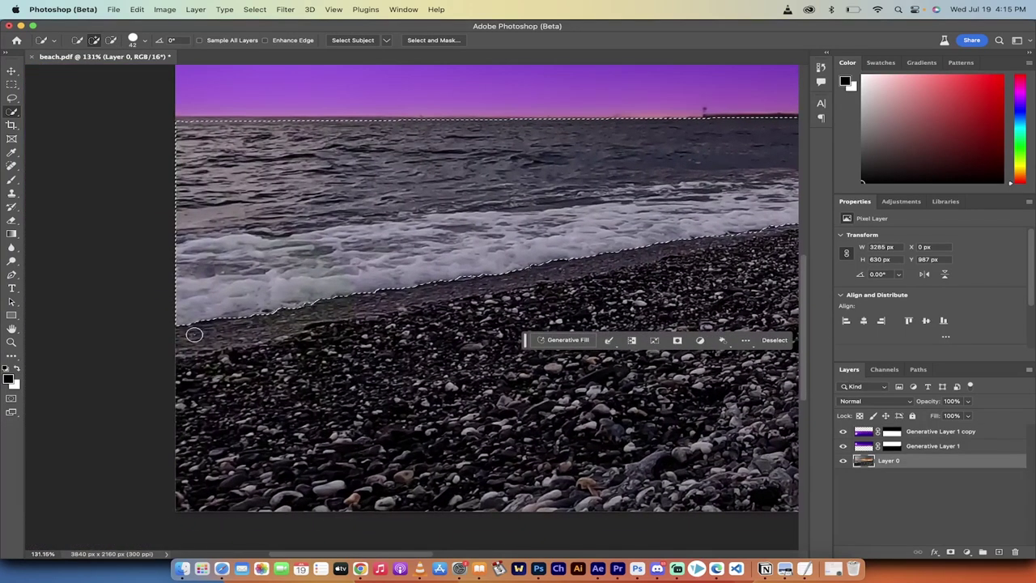
pyautogui.scroll(5, 261, 327)
pyautogui.hscroll(5, 260, 327)
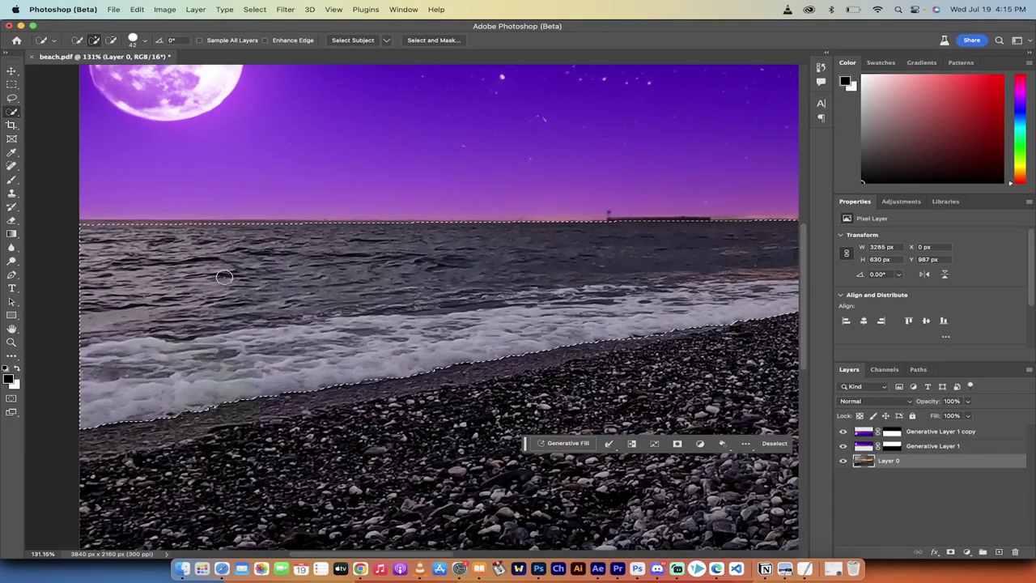
# Extend the water selection up to the horizon near the image's left edge and trim the sky spill with a 25 px brush.
pyautogui.hscroll(3, 299, 268)
pyautogui.hscroll(-7, 297, 266)
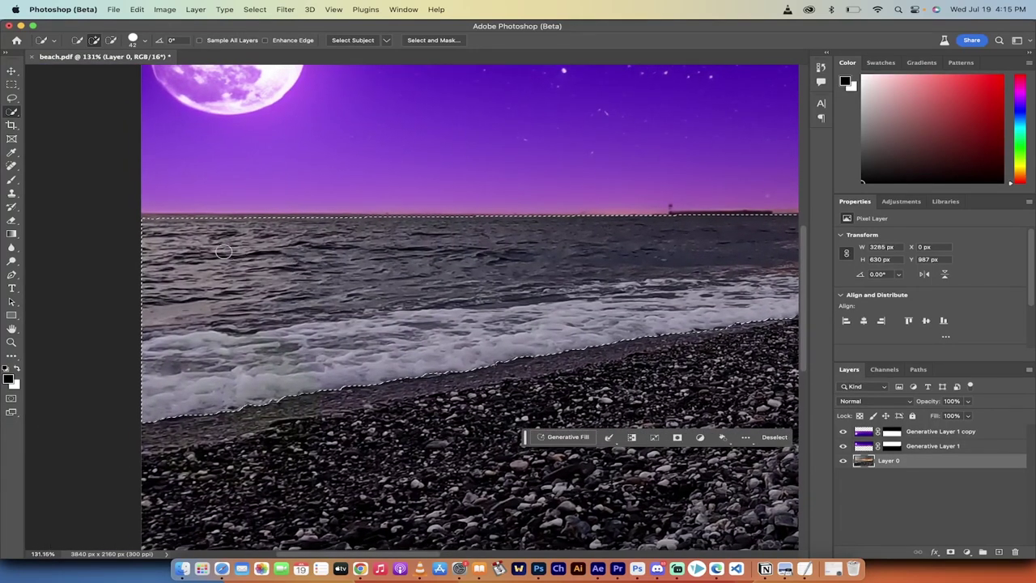
pyautogui.hscroll(3, 243, 251)
pyautogui.hscroll(-3, 168, 230)
pyautogui.scroll(1, 167, 230)
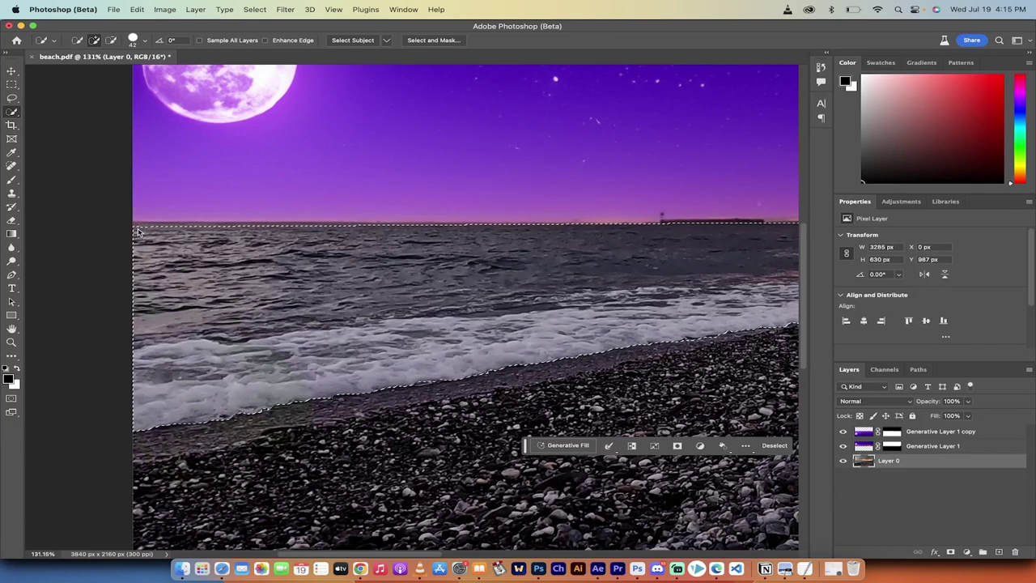
pyautogui.moveTo(138, 232)
pyautogui.mouseDown()
pyautogui.moveTo(305, 229)
pyautogui.moveTo(360, 188)
pyautogui.moveTo(149, 172)
pyautogui.moveTo(224, 208)
pyautogui.moveTo(229, 199)
pyautogui.moveTo(292, 201)
pyautogui.mouseUp()
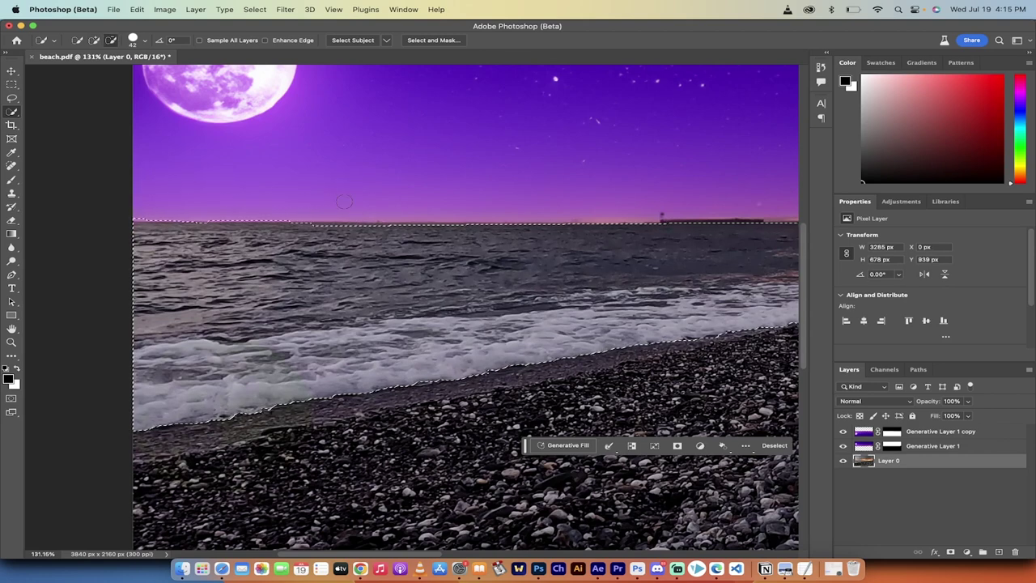
pyautogui.press('[')
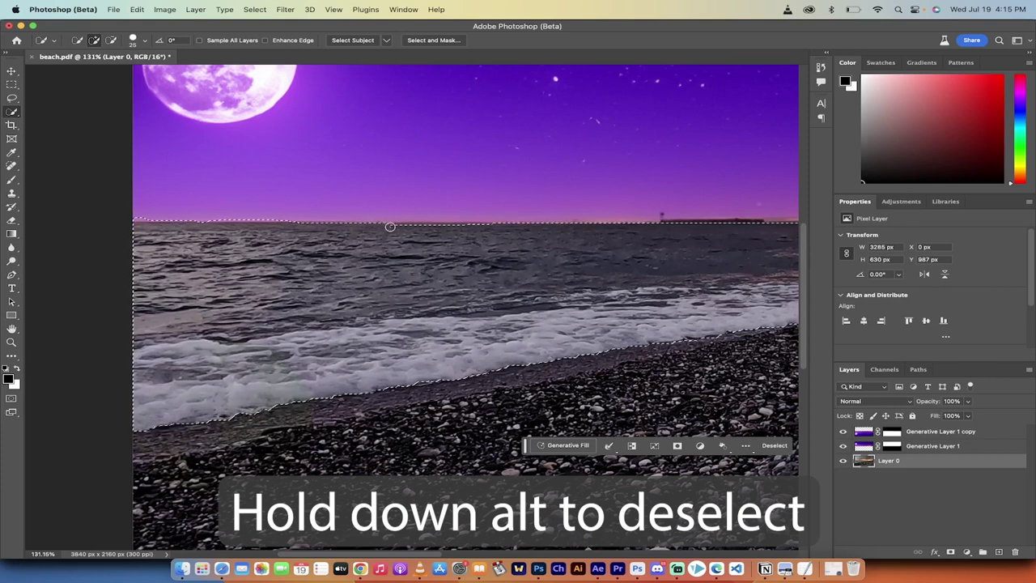
# Check the water selection along the horizon and clean up its narrow far end where the shoreline meets the horizon.
pyautogui.hscroll(10, 456, 228)
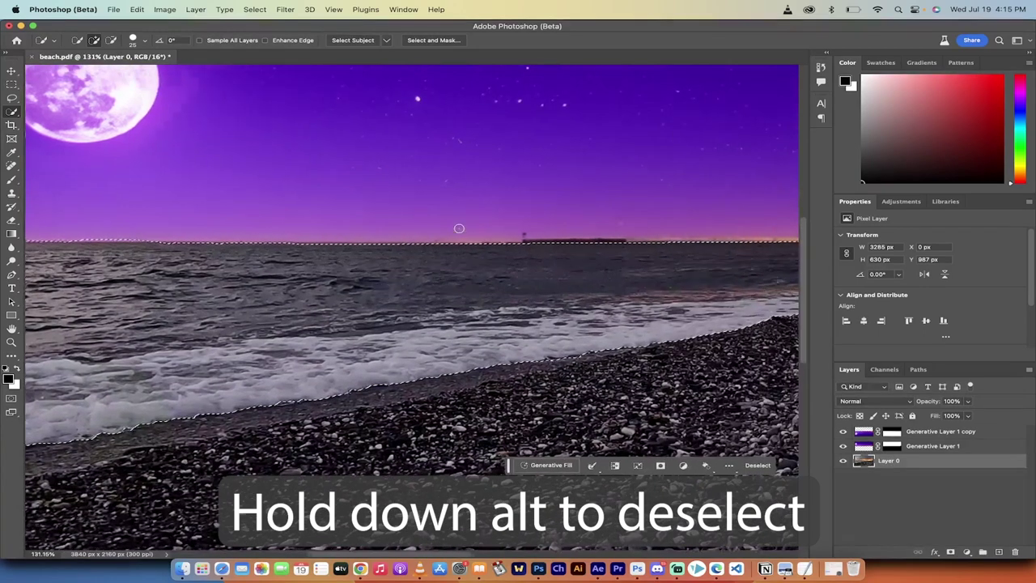
pyautogui.hscroll(5, 510, 252)
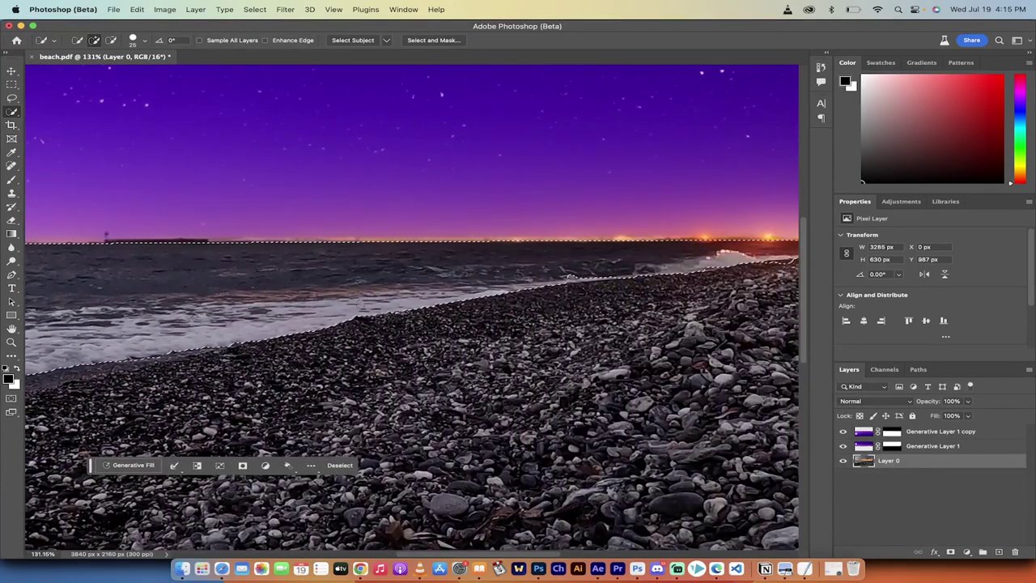
pyautogui.hscroll(3, 565, 250)
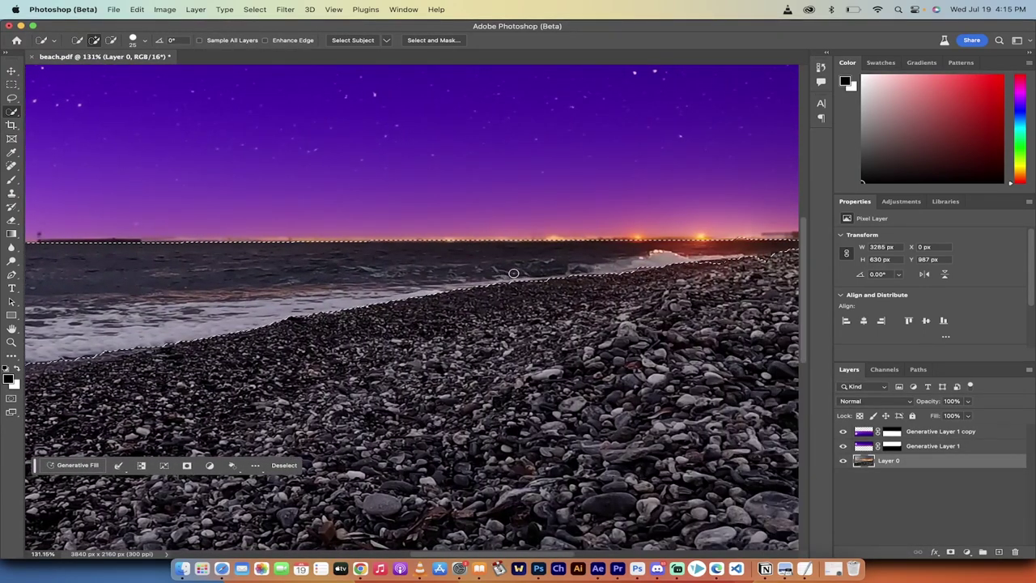
pyautogui.hscroll(4, 580, 255)
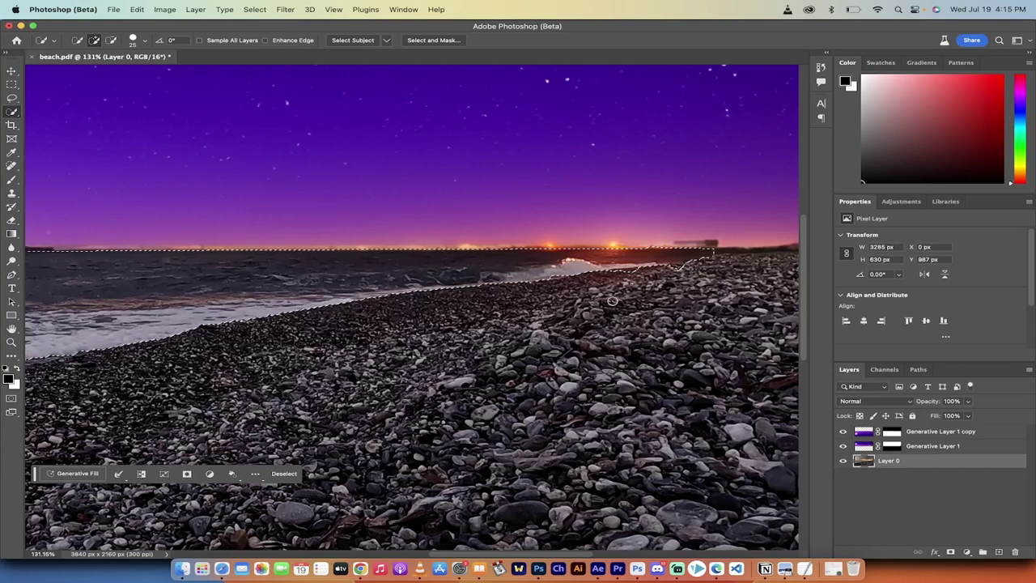
pyautogui.press('alt')
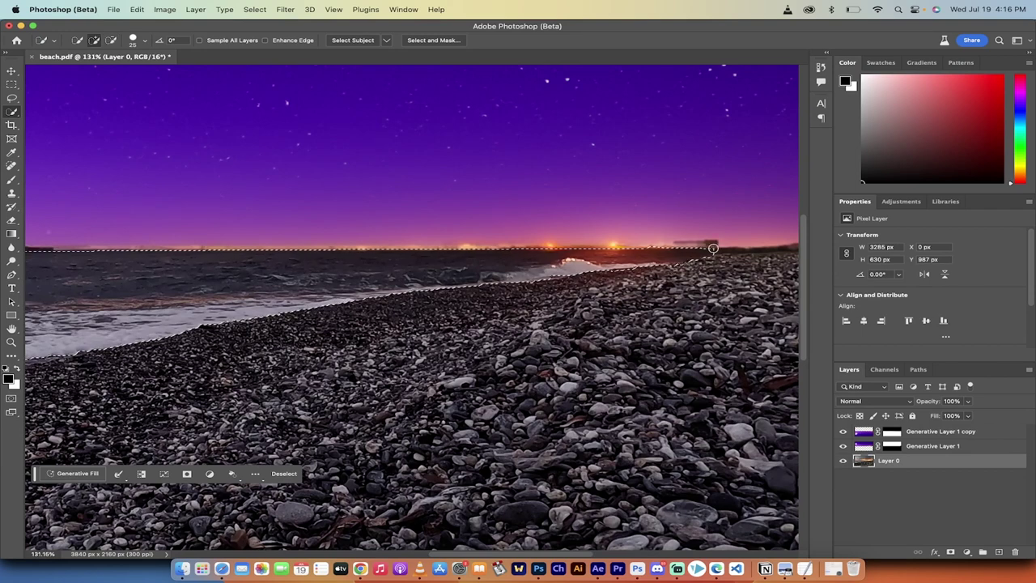
pyautogui.click(145, 40)
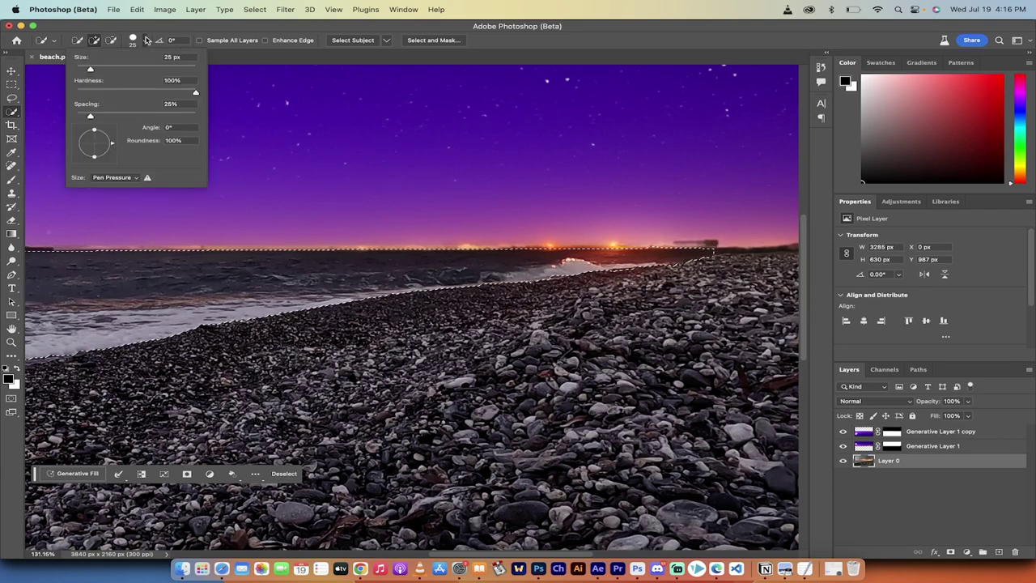
pyautogui.click(146, 40)
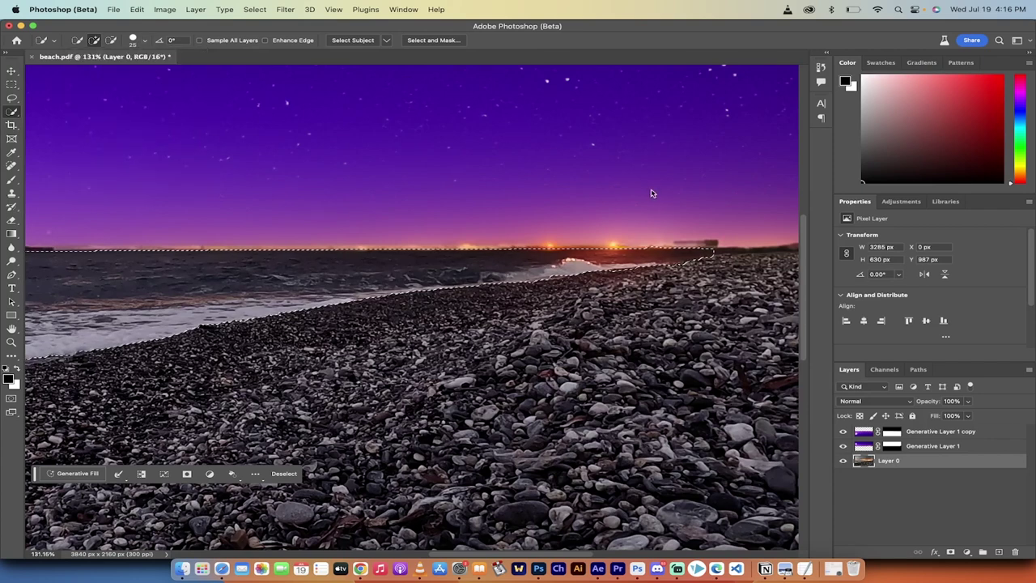
pyautogui.hscroll(-2, 726, 253)
pyautogui.keyDown('alt'); pyautogui.click(718, 271); pyautogui.keyUp('alt')
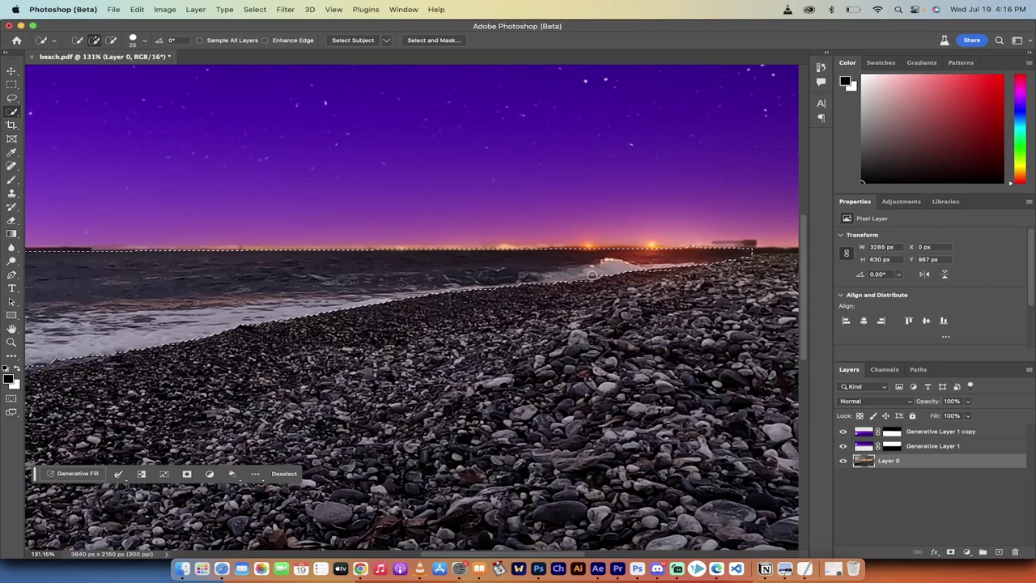
pyautogui.scroll(-5, 599, 274)
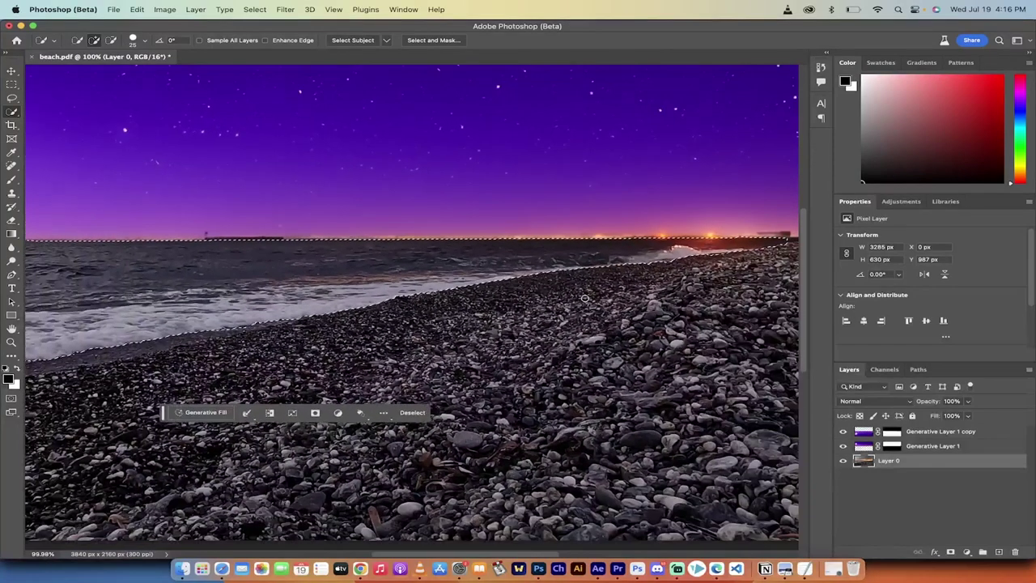
pyautogui.scroll(-2, 585, 299)
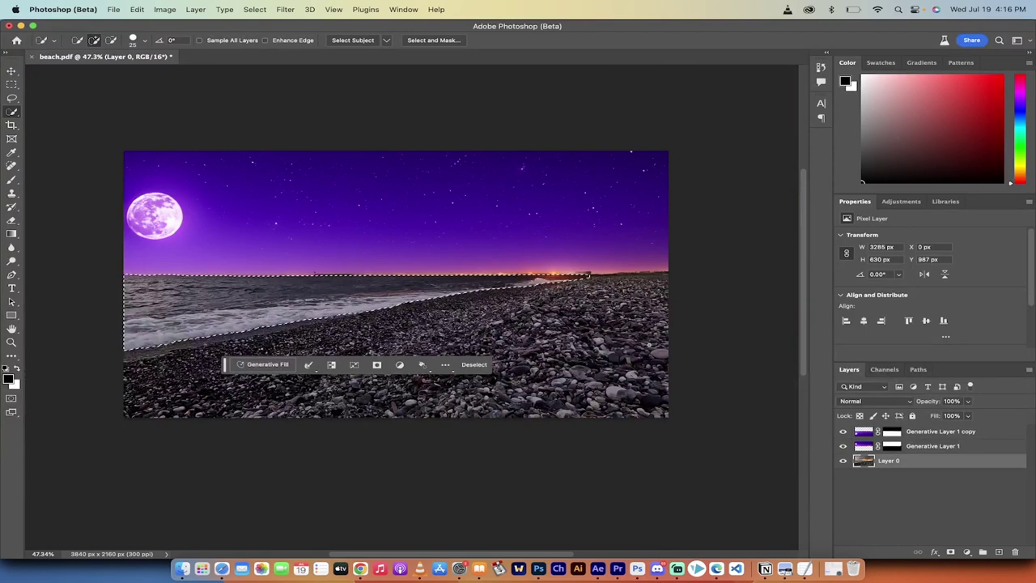
pyautogui.click(951, 552)
pyautogui.click(951, 552)
pyautogui.press('super+z')
pyautogui.press('super+z')
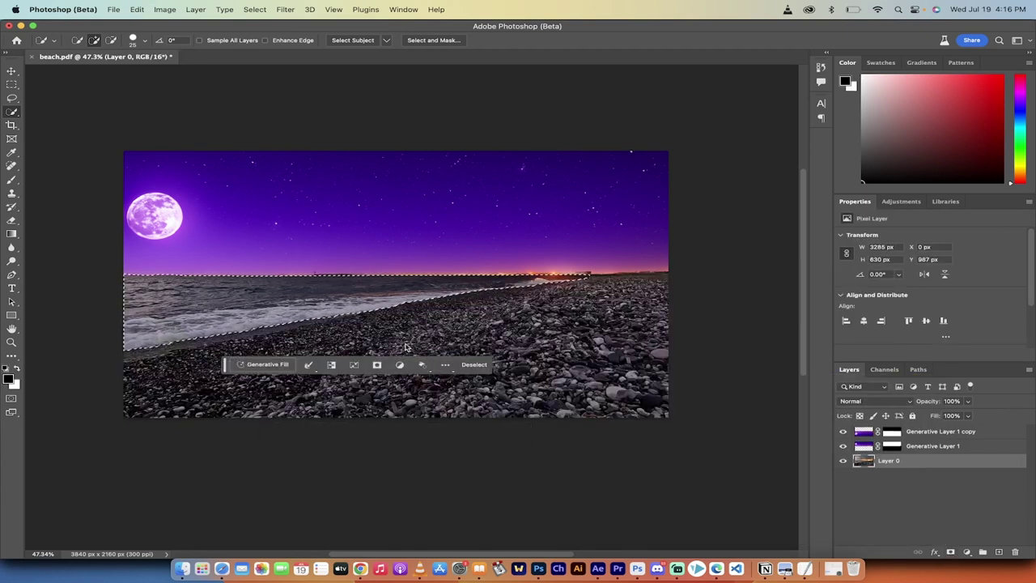
# Invert the water selection and add a layer mask to Layer 0 that hides the water.
pyautogui.click(255, 9)
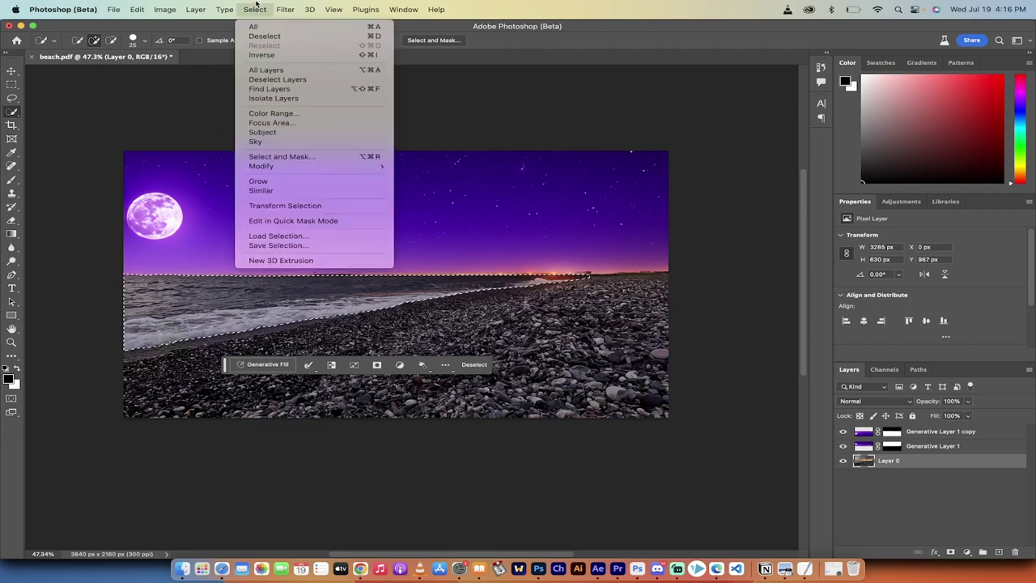
pyautogui.click(269, 55)
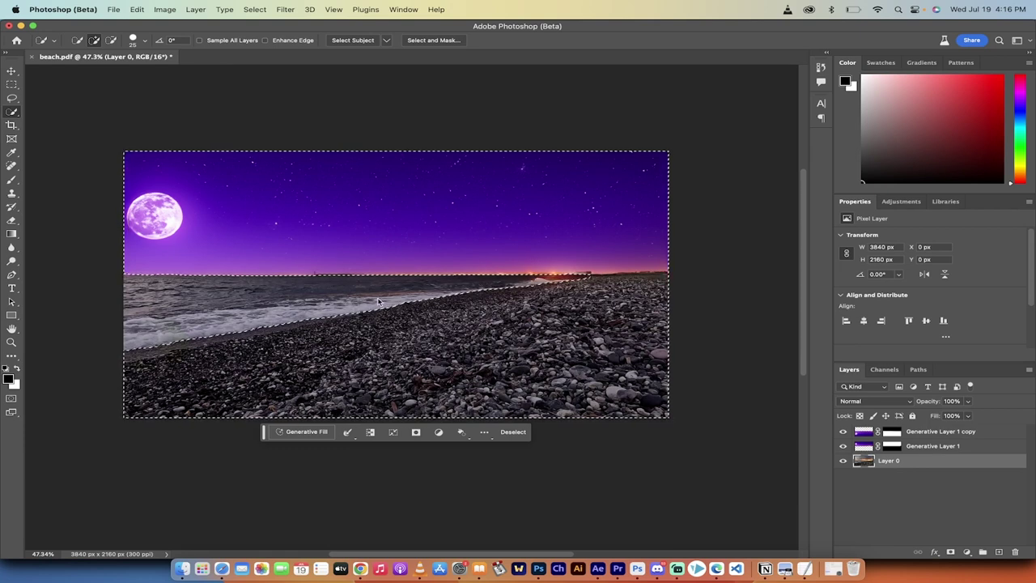
pyautogui.click(951, 552)
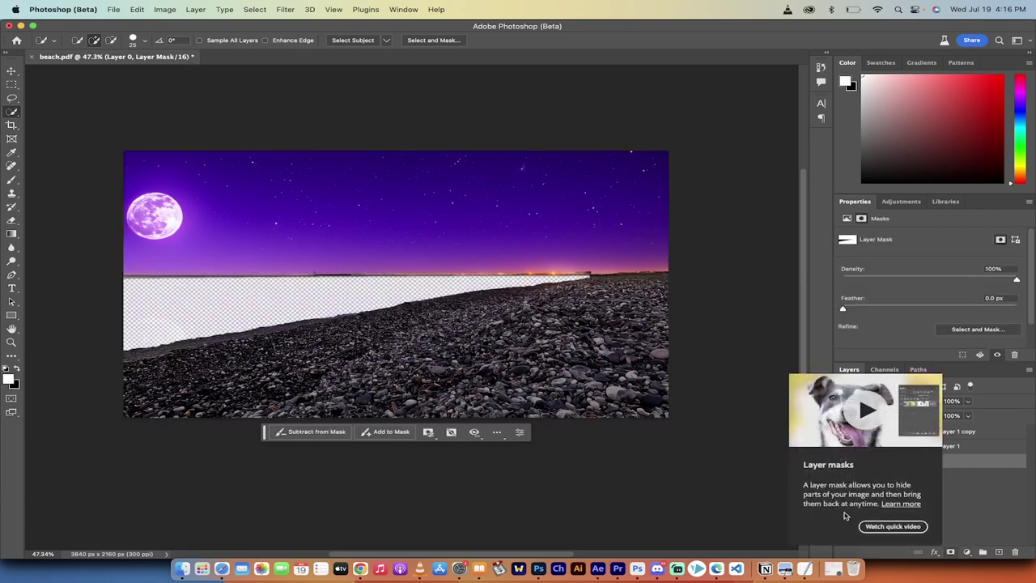
pyautogui.scroll(2, 408, 306)
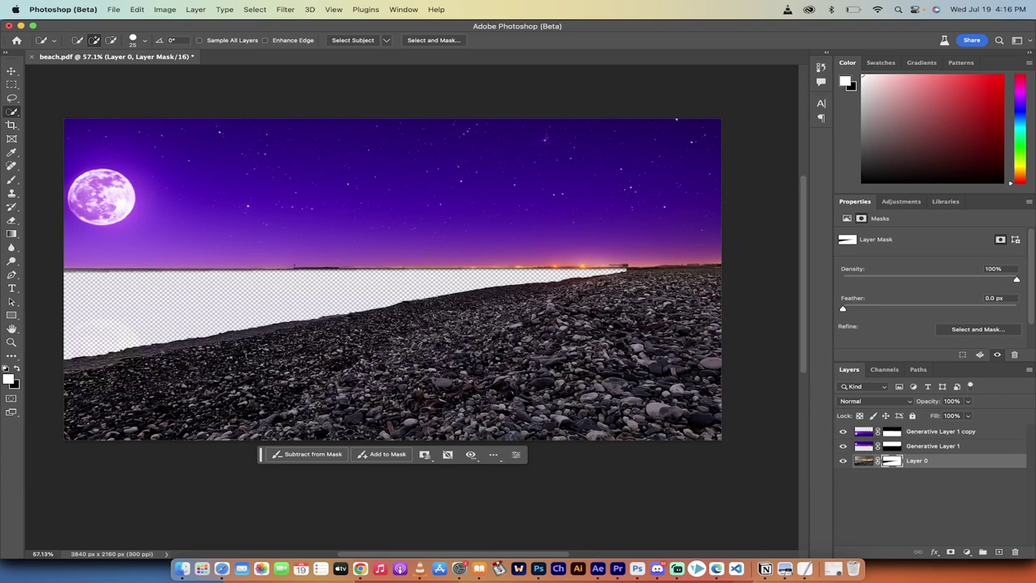
pyautogui.hscroll(-1, 429, 256)
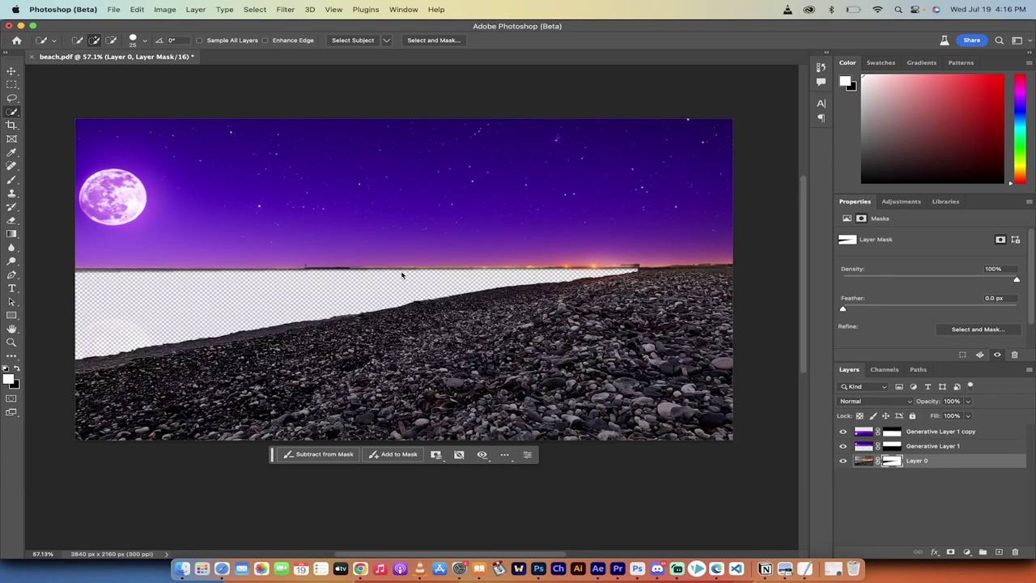
pyautogui.hscroll(-5, 401, 272)
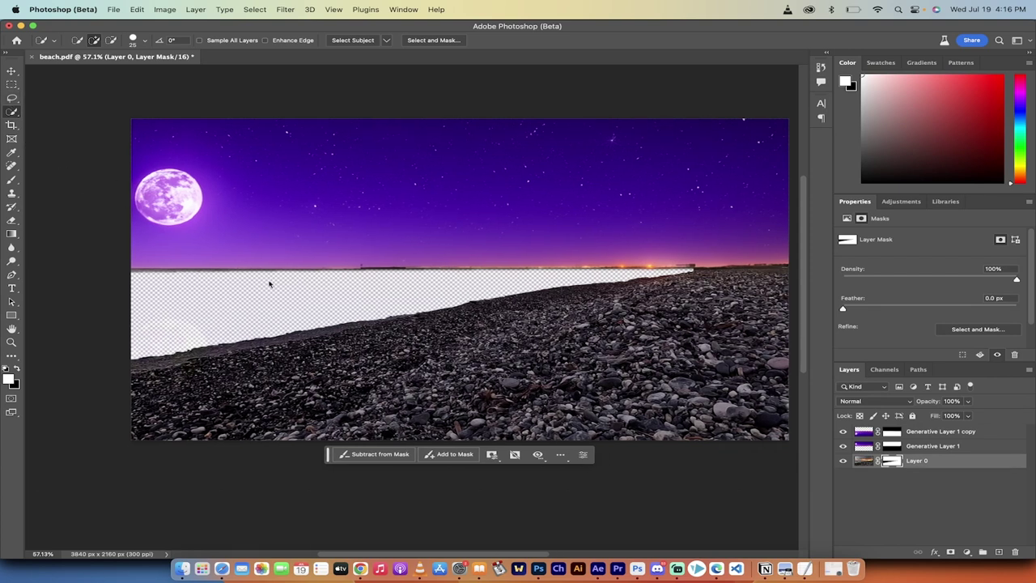
pyautogui.click(171, 271)
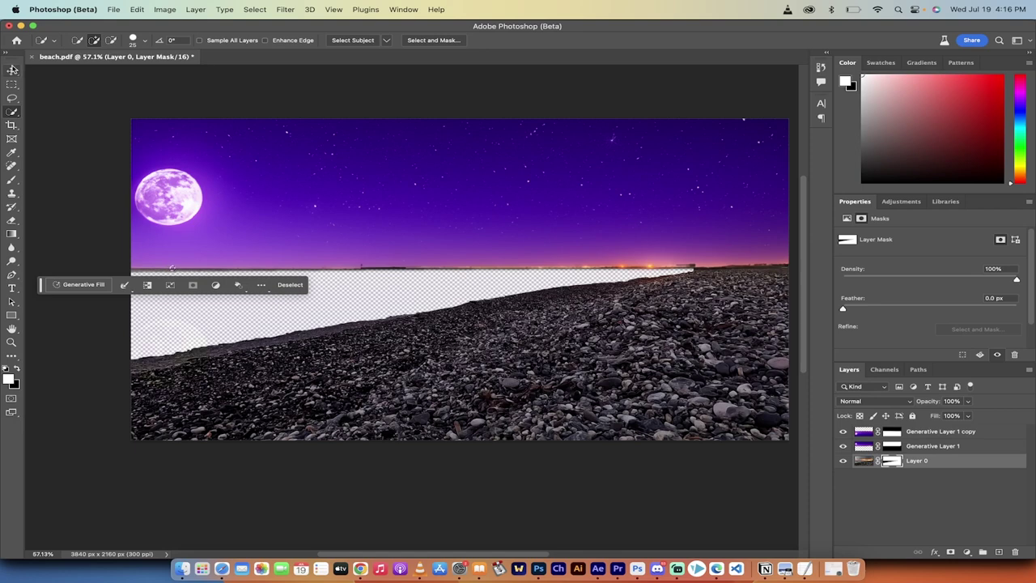
pyautogui.click(256, 9)
pyautogui.click(262, 36)
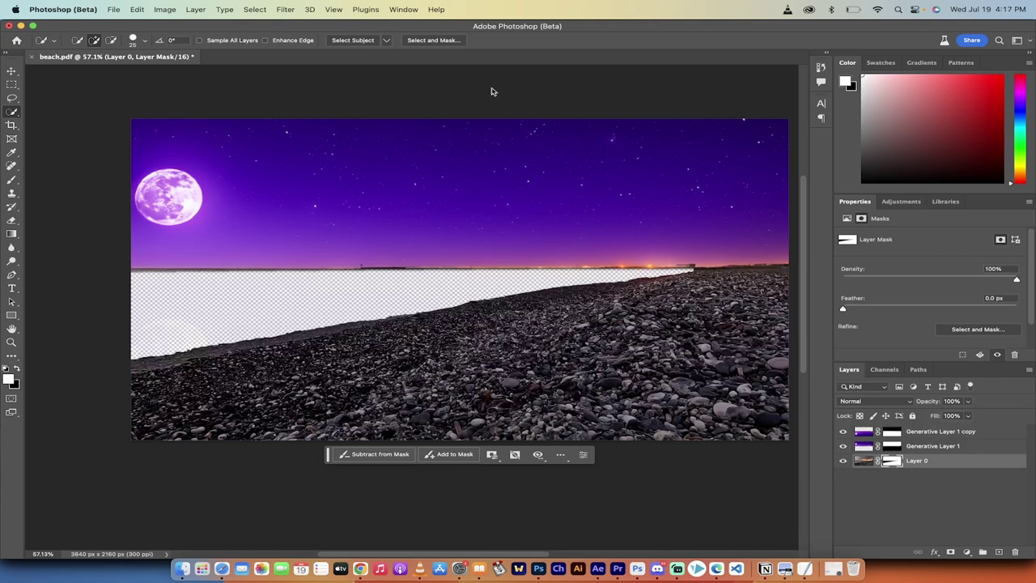
# Refine Layer 0's mask in Select and Mask with slight softening, slightly more contrast and the edge shifted slightly inward.
pyautogui.click(433, 41)
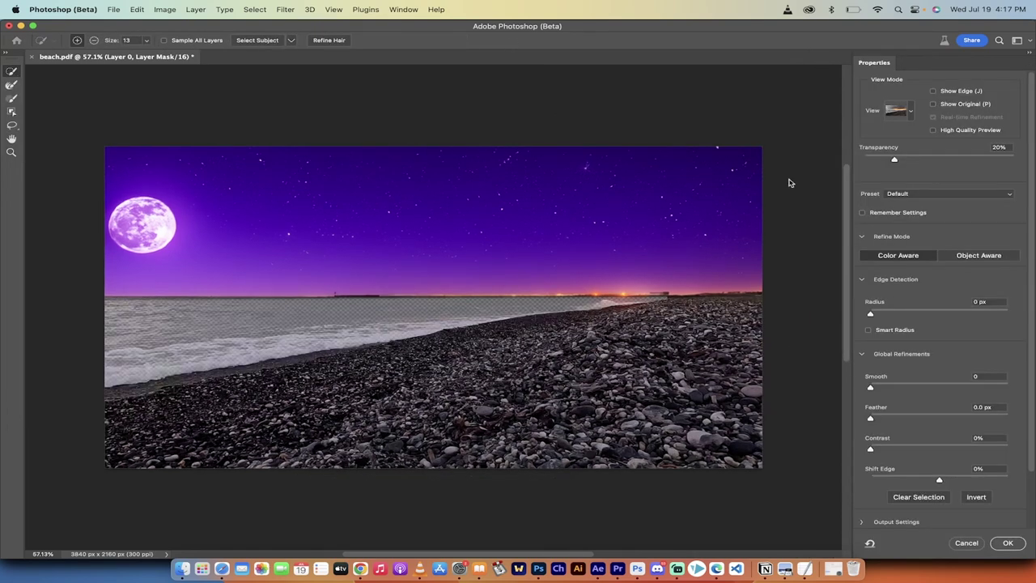
pyautogui.moveTo(871, 418); pyautogui.dragTo(873, 388)
pyautogui.moveTo(871, 450); pyautogui.dragTo(874, 450)
pyautogui.moveTo(939, 480); pyautogui.dragTo(935, 480)
pyautogui.click(1004, 543)
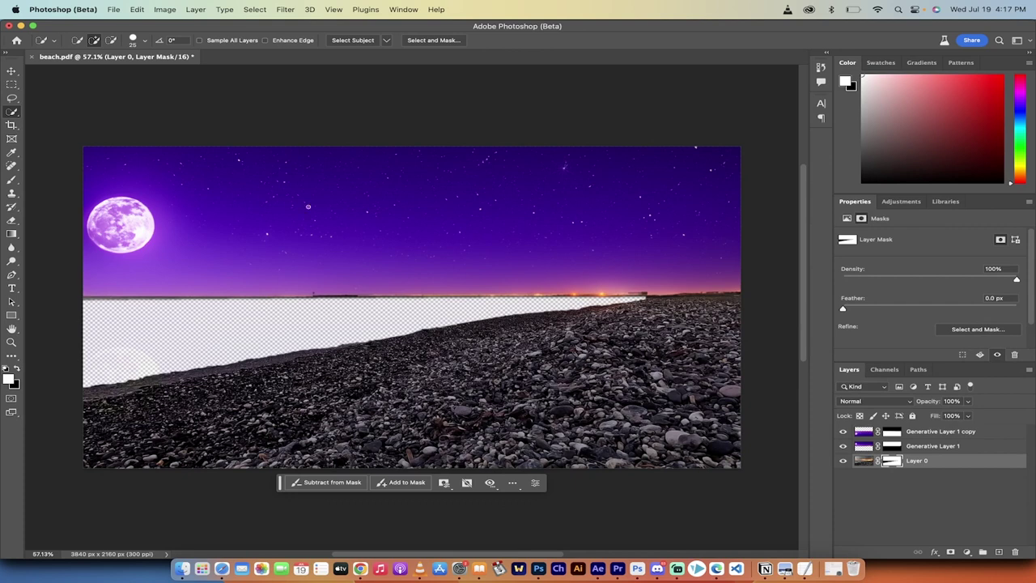
# Export the image with the transparent water area as a PNG named beachtransparent to the Desktop.
pyautogui.click(12, 71)
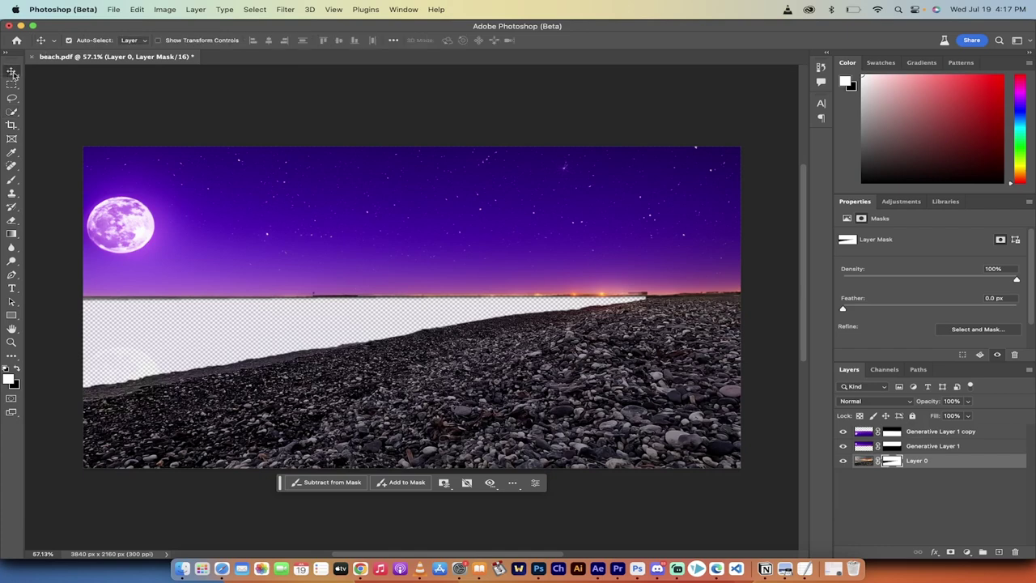
pyautogui.click(111, 10)
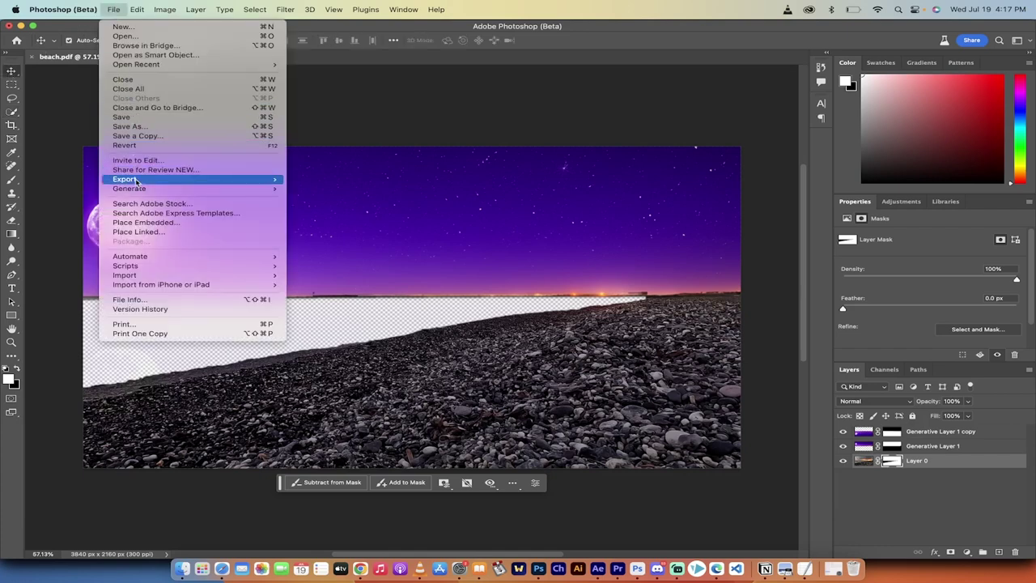
pyautogui.moveTo(136, 182)
pyautogui.click(362, 182)
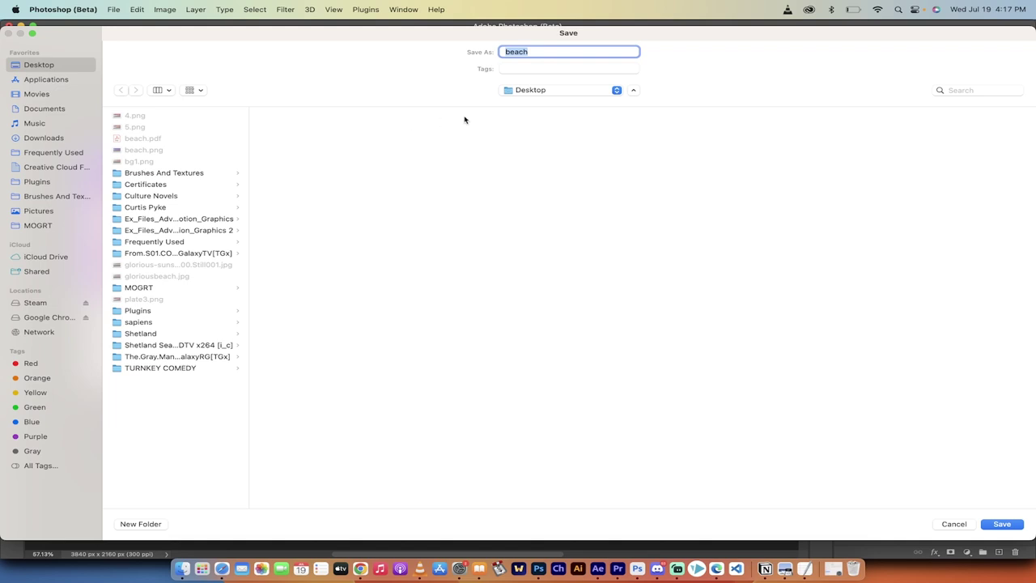
pyautogui.write('beach')
pyautogui.click(1001, 525)
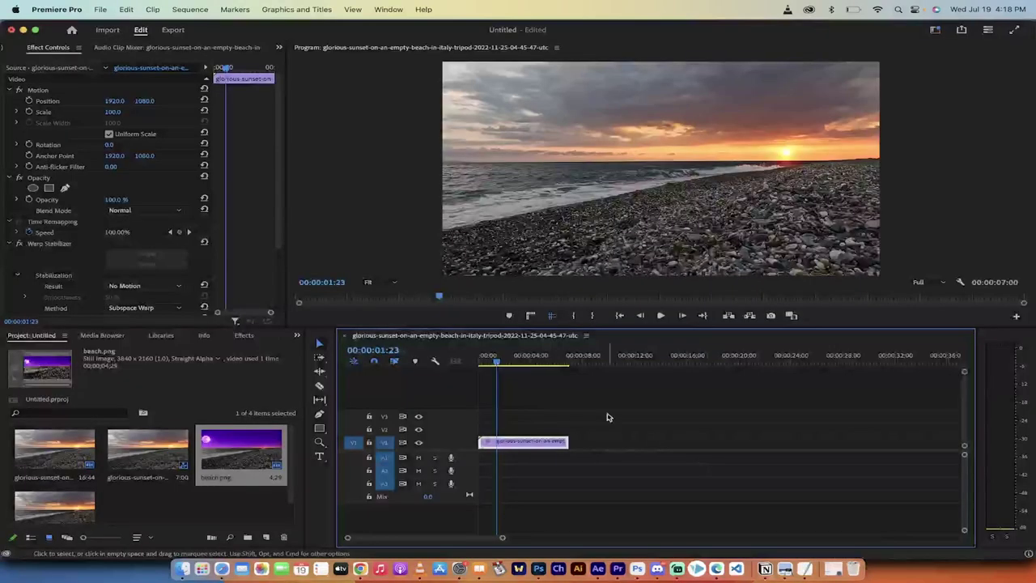
# In Premiere Pro, place beachtransparent.png from the Desktop on V2 at the sequence start and extend it to the beach clip's end.
pyautogui.moveTo(497, 362)
pyautogui.mouseDown()
pyautogui.moveTo(535, 353)
pyautogui.moveTo(477, 353)
pyautogui.mouseUp()
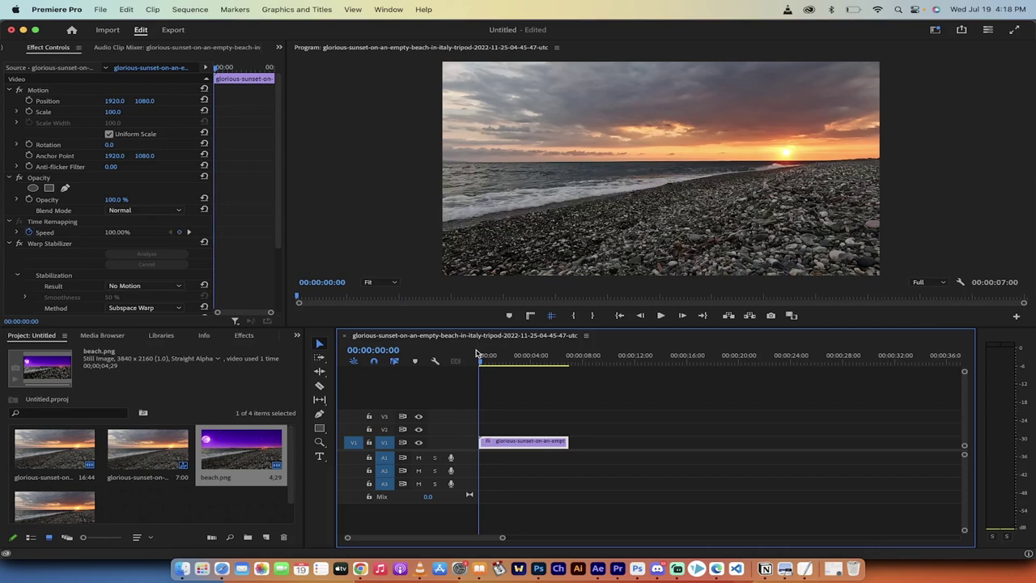
pyautogui.click(182, 569)
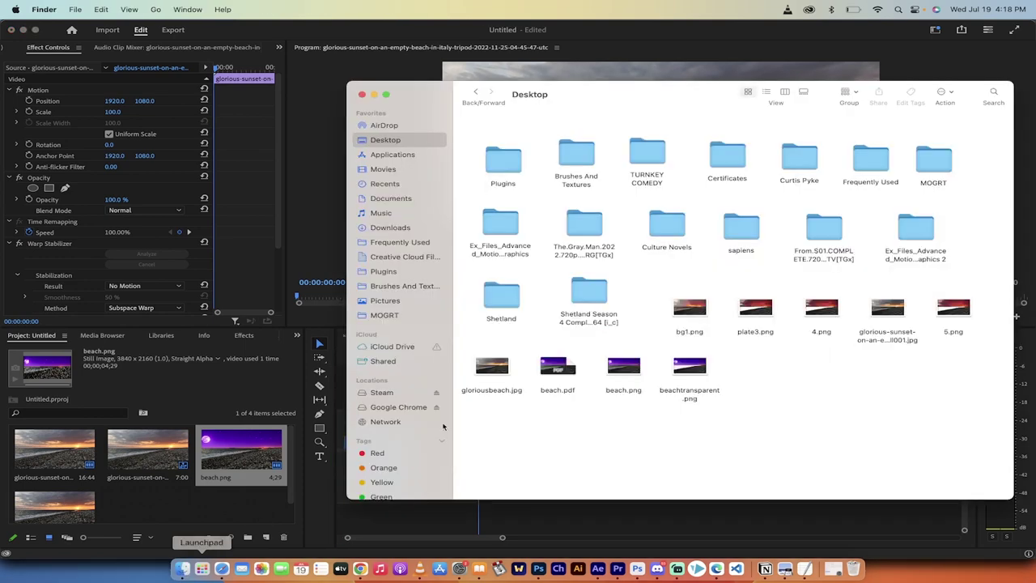
pyautogui.click(701, 374)
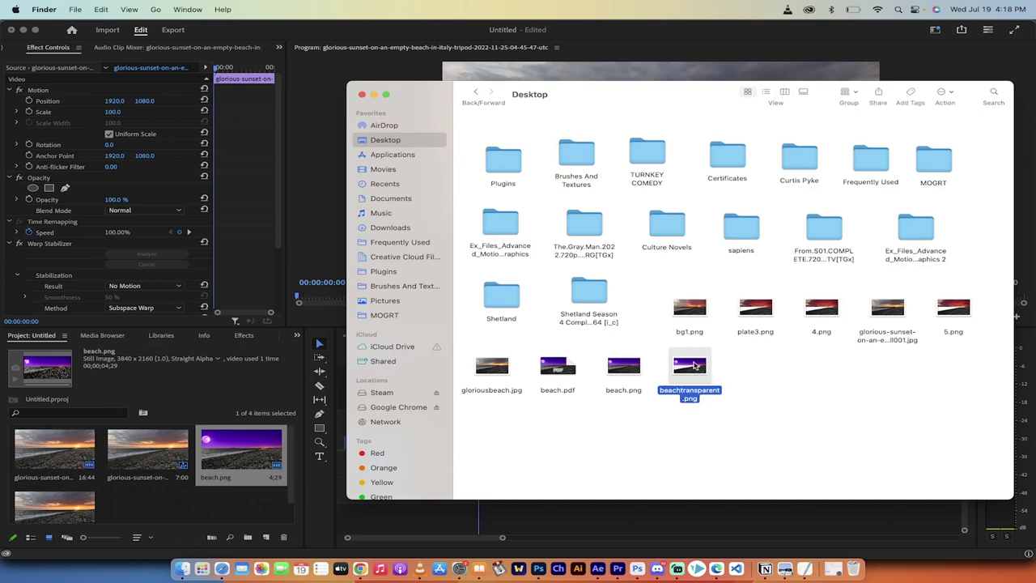
pyautogui.moveTo(694, 371); pyautogui.dragTo(470, 432)
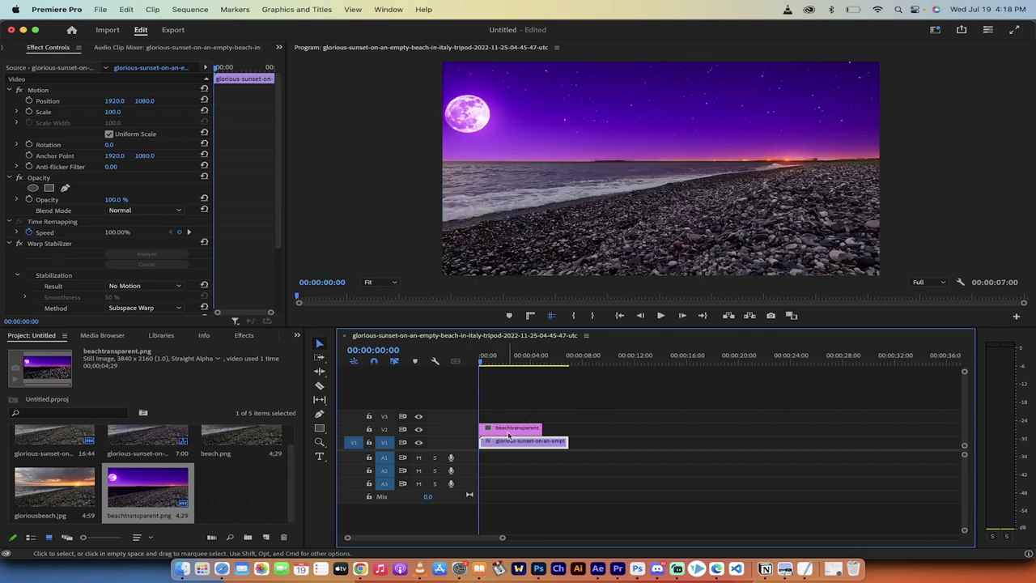
pyautogui.click(536, 427)
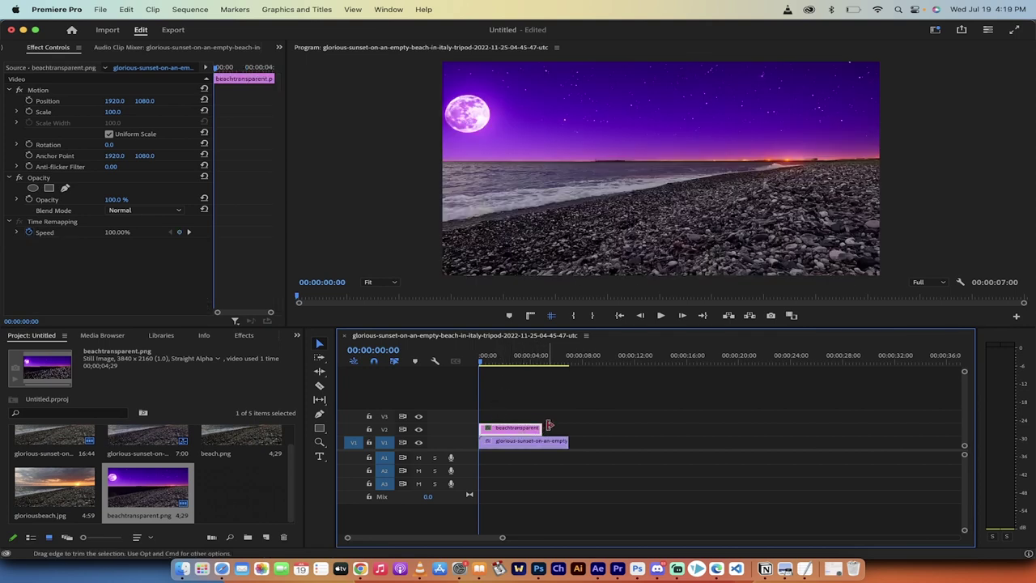
pyautogui.moveTo(548, 427); pyautogui.dragTo(568, 426)
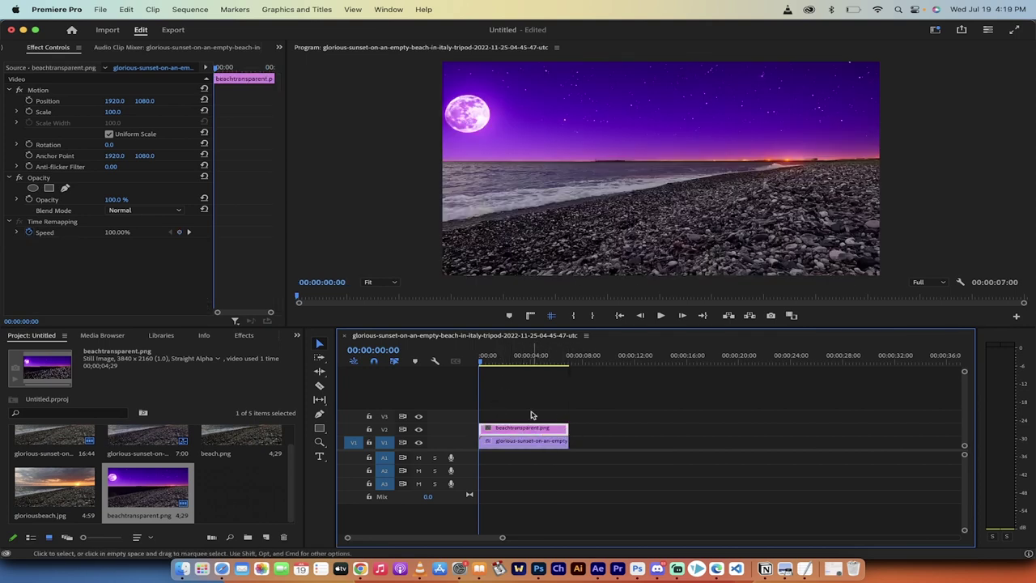
# Play back the composited sequence and toggle the V2 track's visibility off and on to compare the overlay with the original beach clip.
pyautogui.press('space')
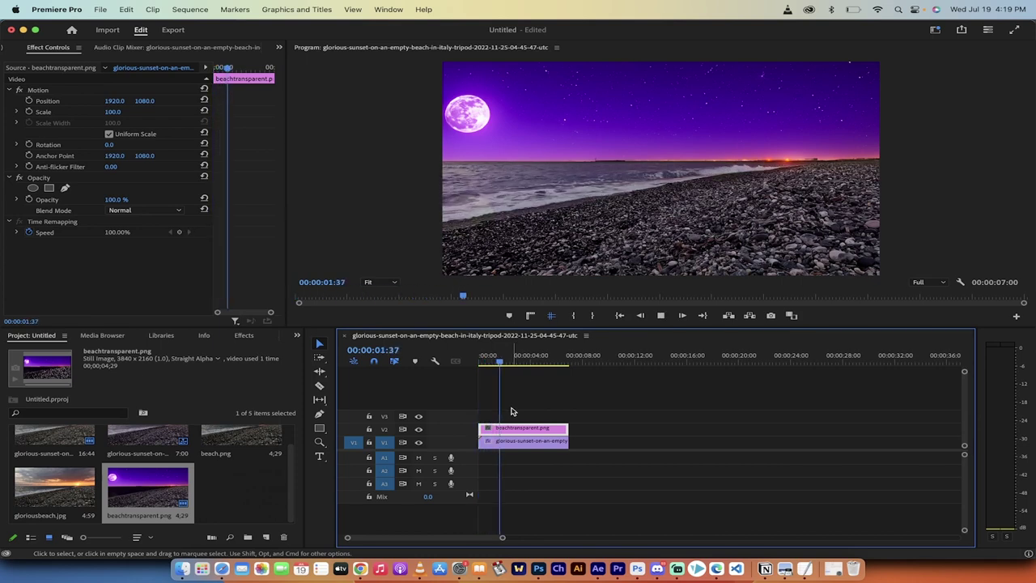
pyautogui.press('space')
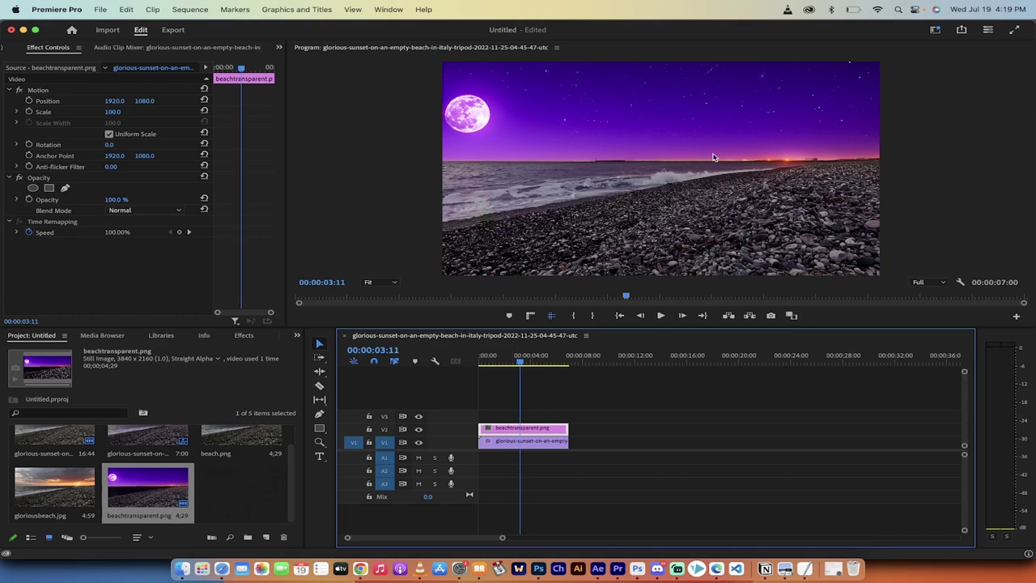
pyautogui.press('space')
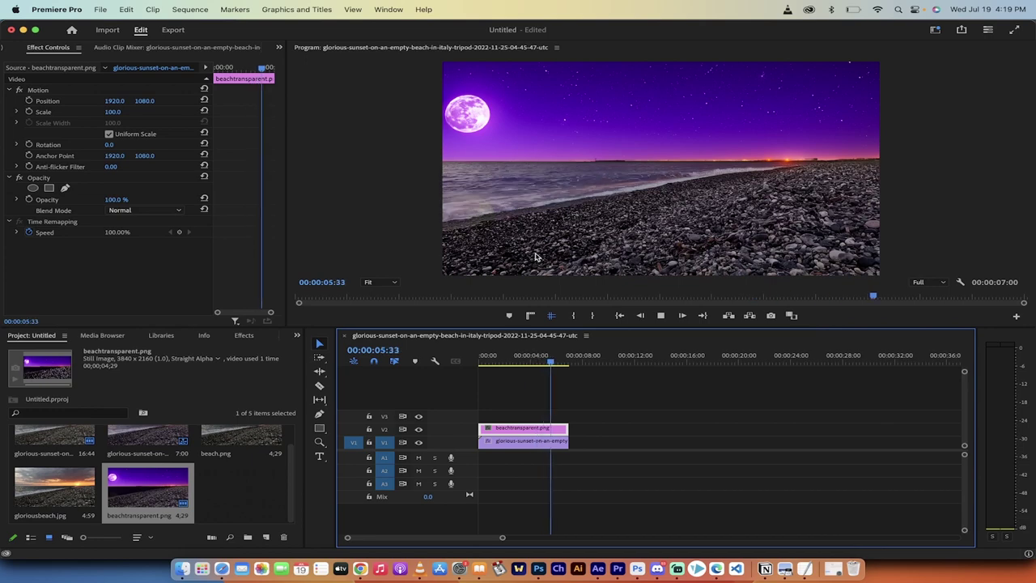
pyautogui.press('space')
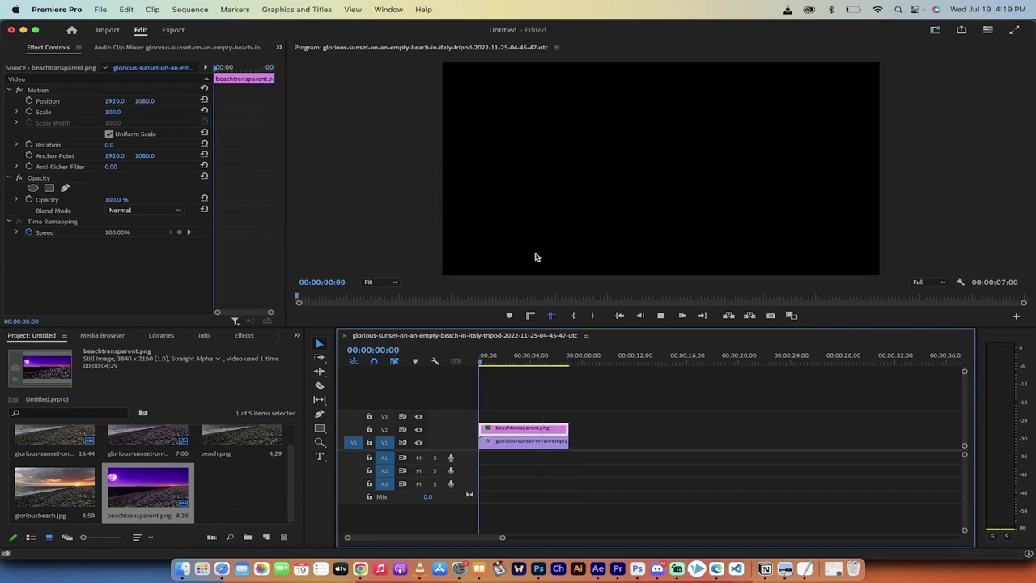
pyautogui.press('space')
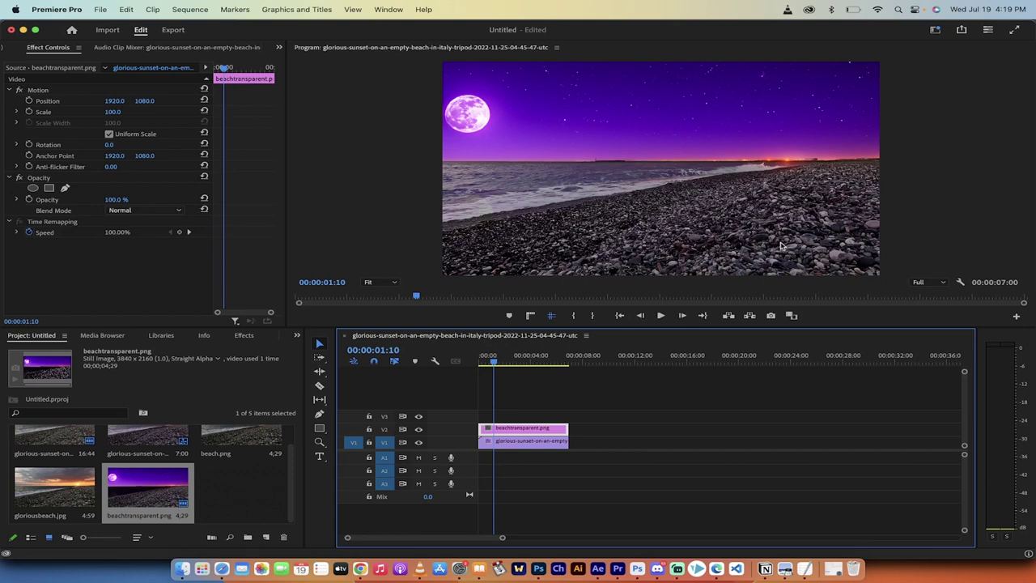
pyautogui.click(418, 429)
pyautogui.click(416, 431)
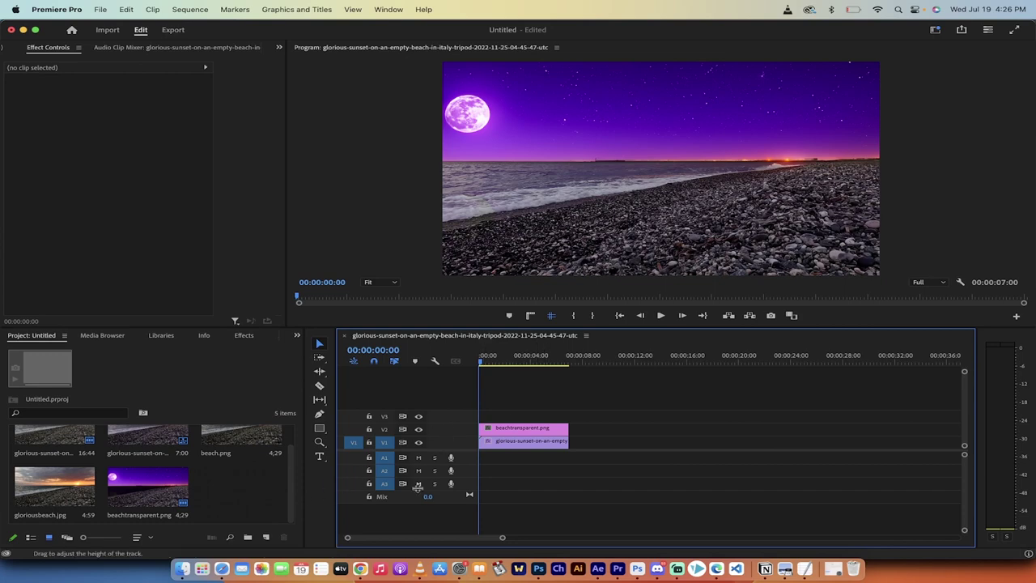
# Switch to Chrome and look through the Envato Elements green screen animal clips for the dinosaur running after a ball.
pyautogui.click(360, 569)
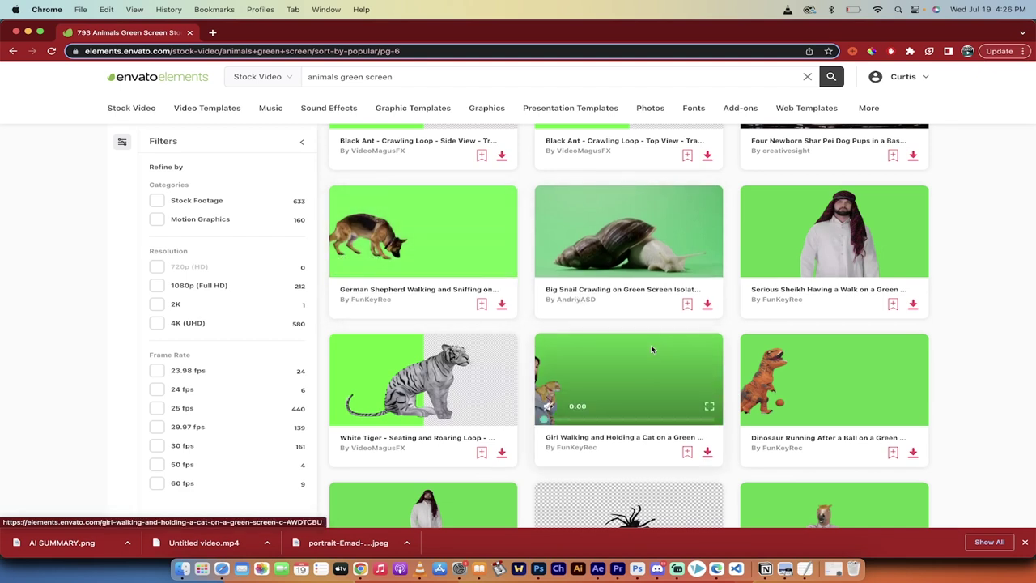
pyautogui.scroll(-1, 845, 361)
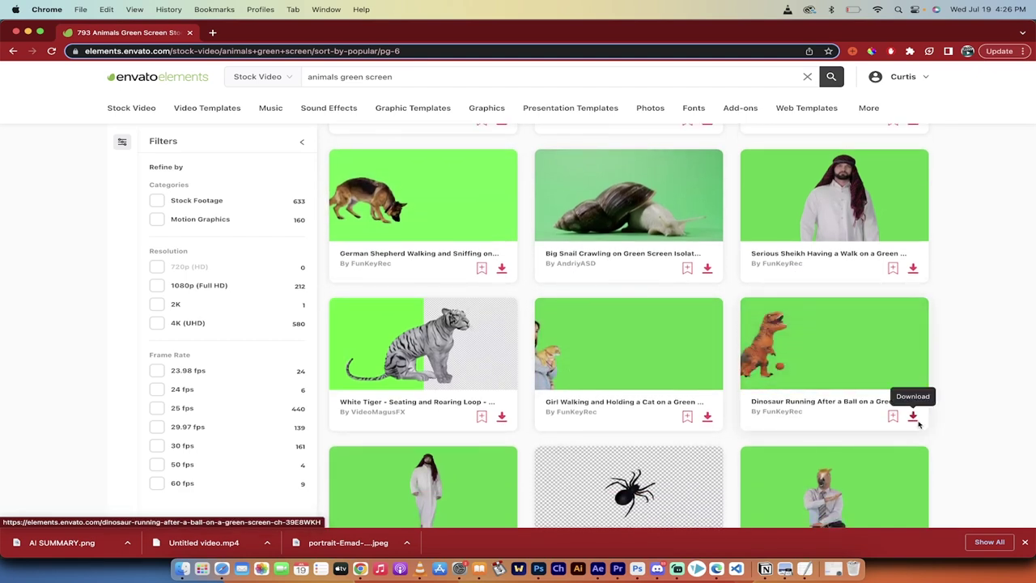
pyautogui.press('super+Tab')
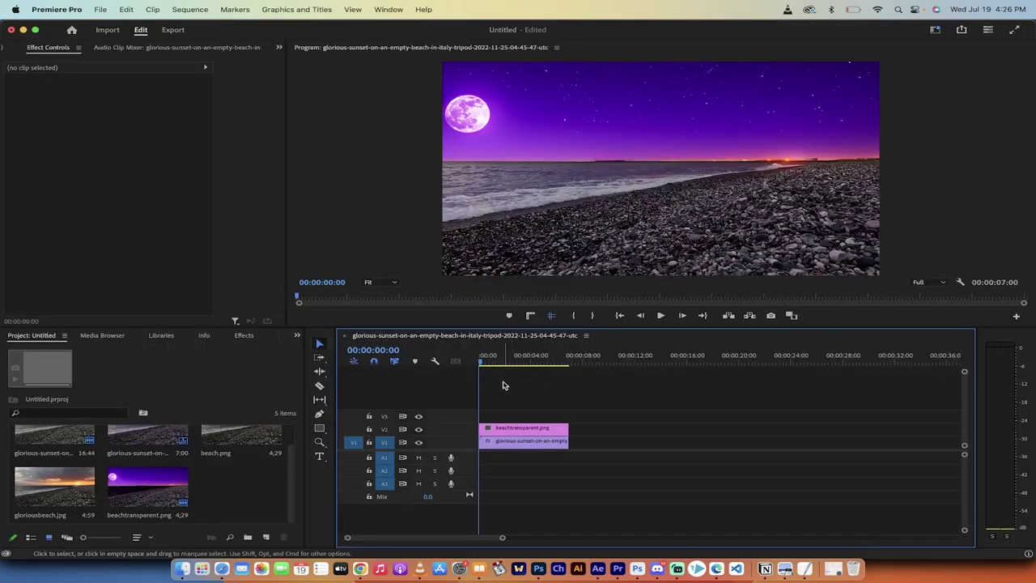
# Import the dinosaur-running-after-a-ball green screen clip from the Downloads folder into Premiere Pro and place it on V3 at the sequence start.
pyautogui.click(183, 570)
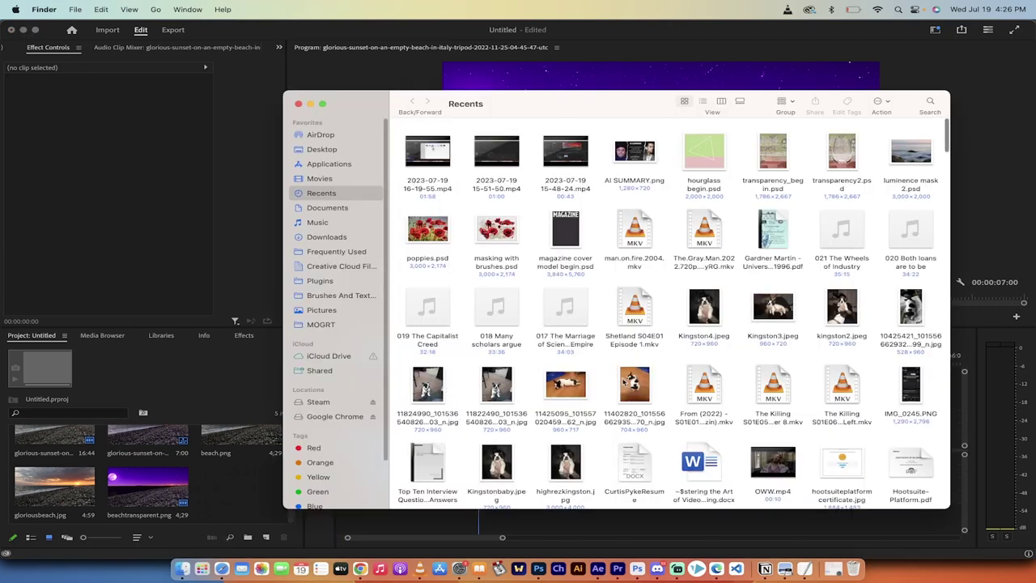
pyautogui.click(327, 238)
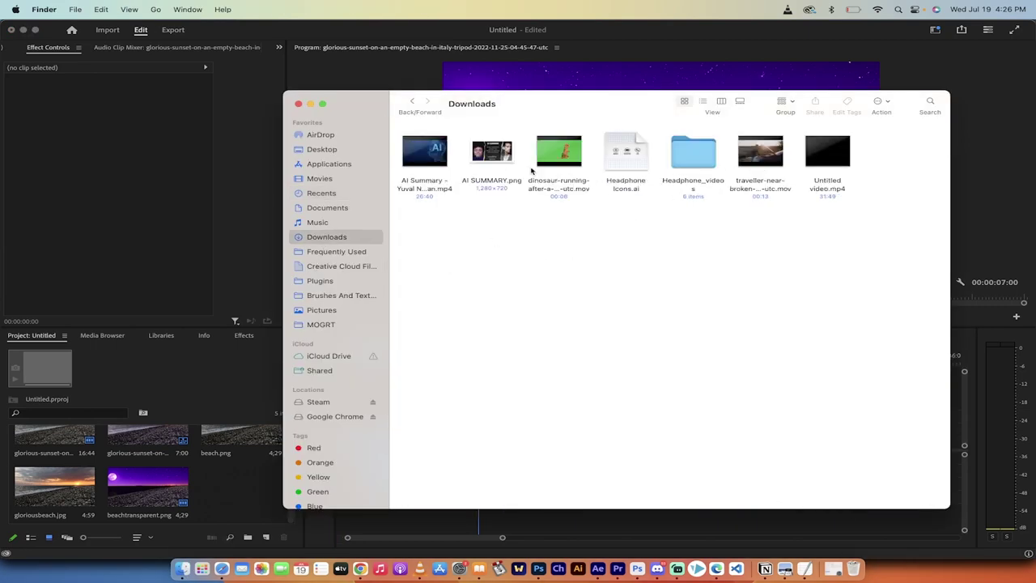
pyautogui.click(558, 154)
pyautogui.moveTo(560, 179); pyautogui.dragTo(231, 506)
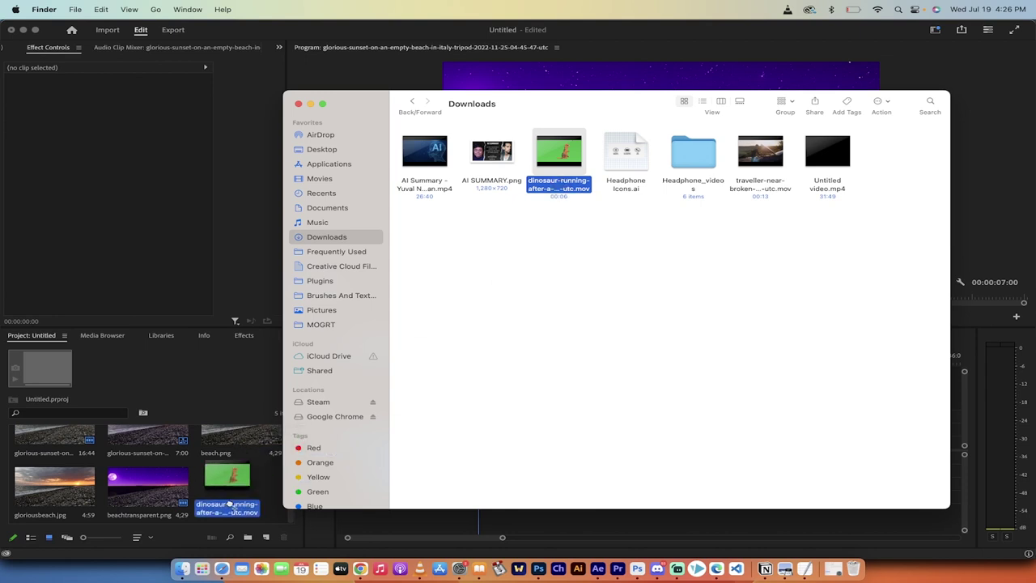
pyautogui.click(230, 506)
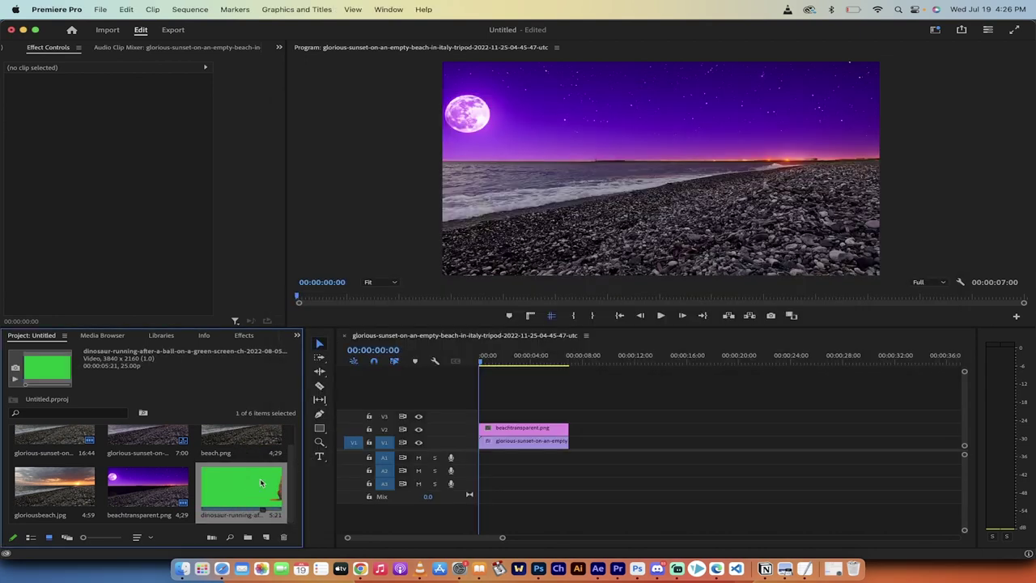
pyautogui.moveTo(223, 495); pyautogui.dragTo(443, 416)
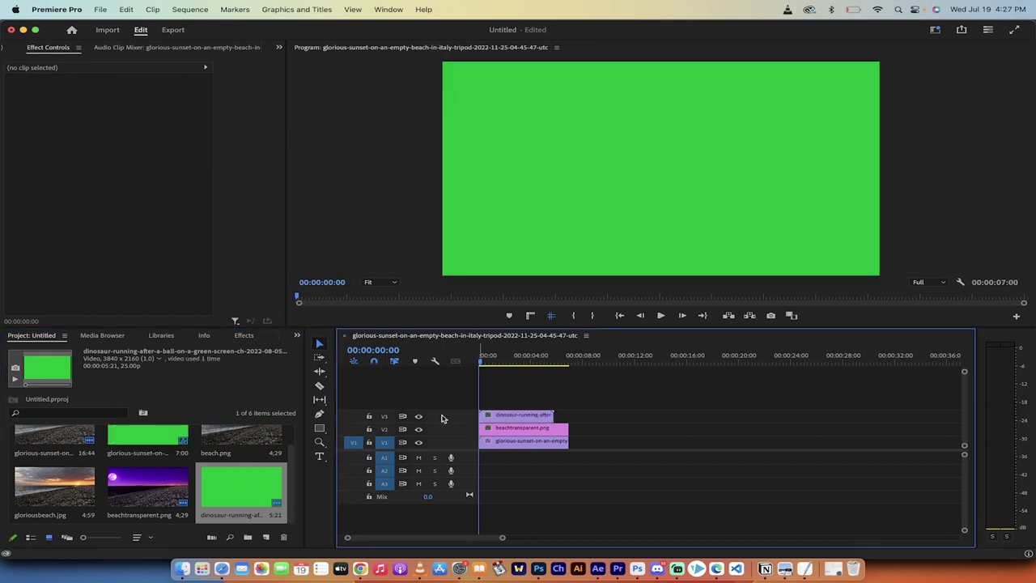
# Move the playhead to 00:00:02:40, where the whole dinosaur is in frame, and apply the Ultra Key effect to the V3 clip.
pyautogui.press('space')
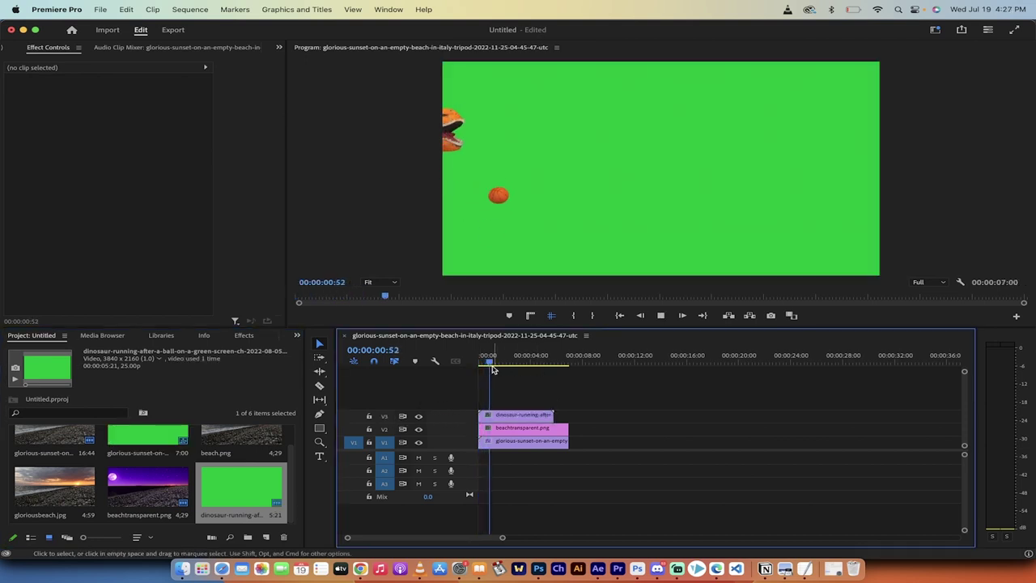
pyautogui.moveTo(507, 363)
pyautogui.mouseDown()
pyautogui.moveTo(518, 363)
pyautogui.moveTo(481, 368)
pyautogui.moveTo(512, 364)
pyautogui.mouseUp()
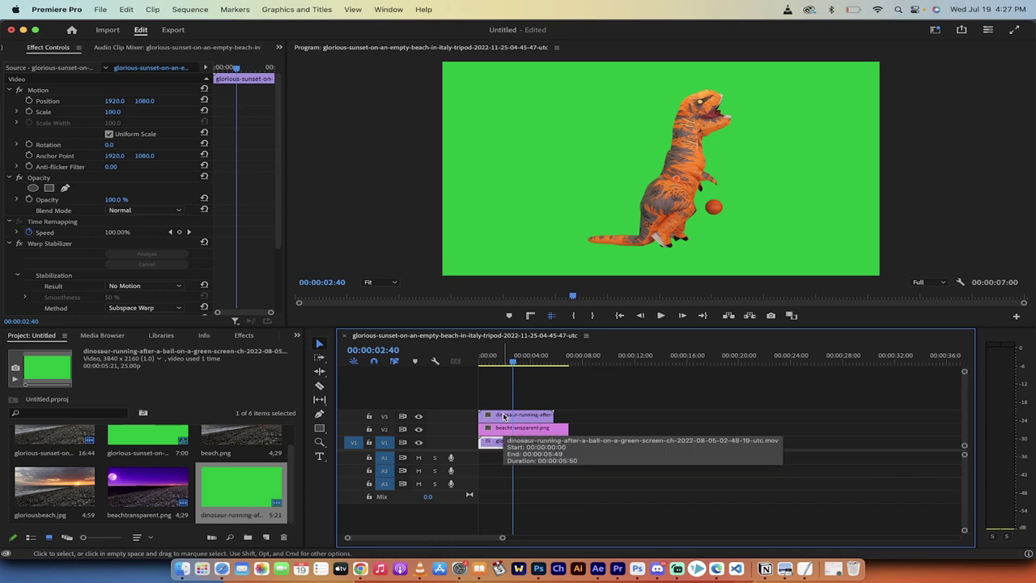
pyautogui.click(504, 416)
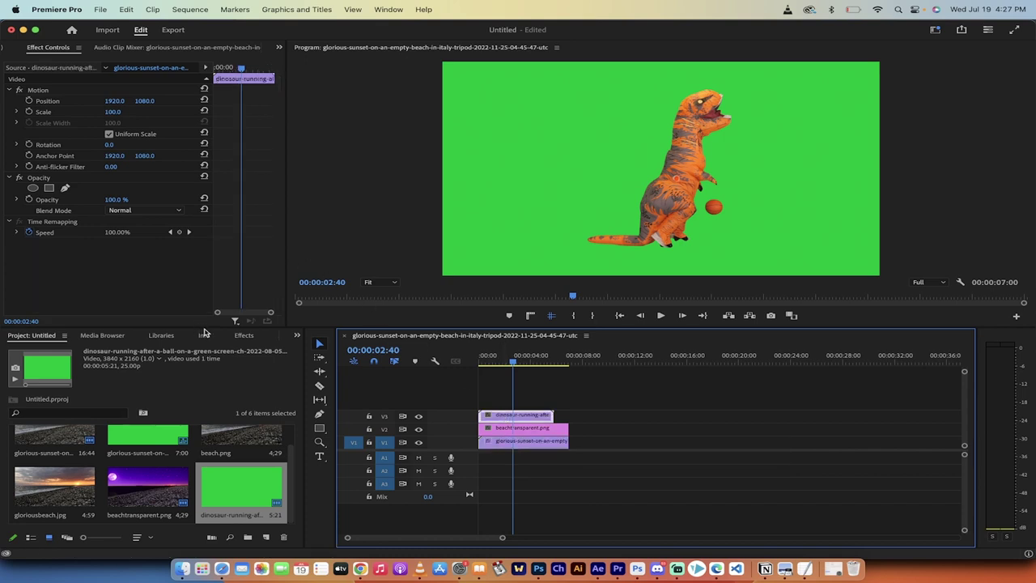
pyautogui.click(245, 335)
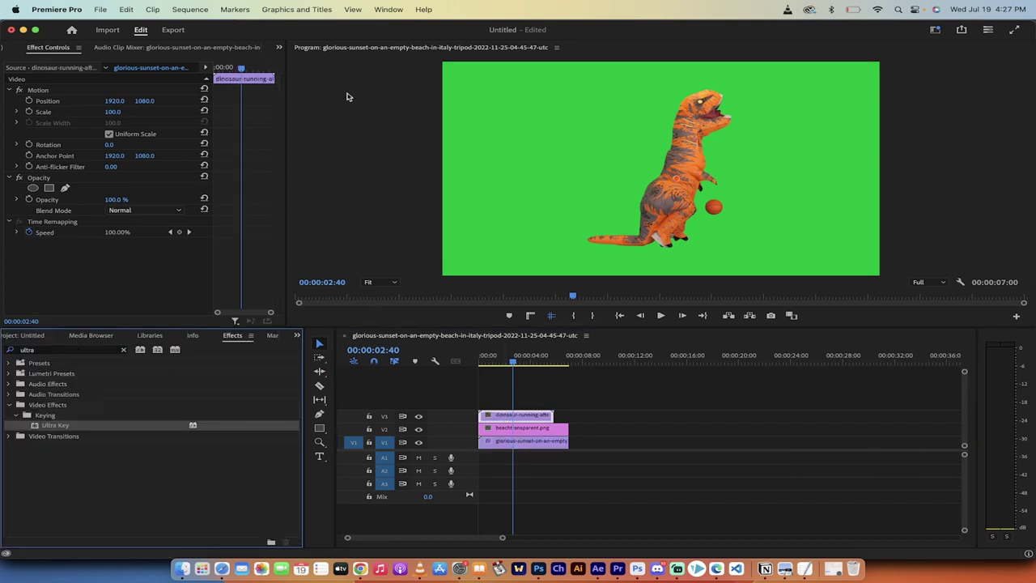
pyautogui.click(389, 9)
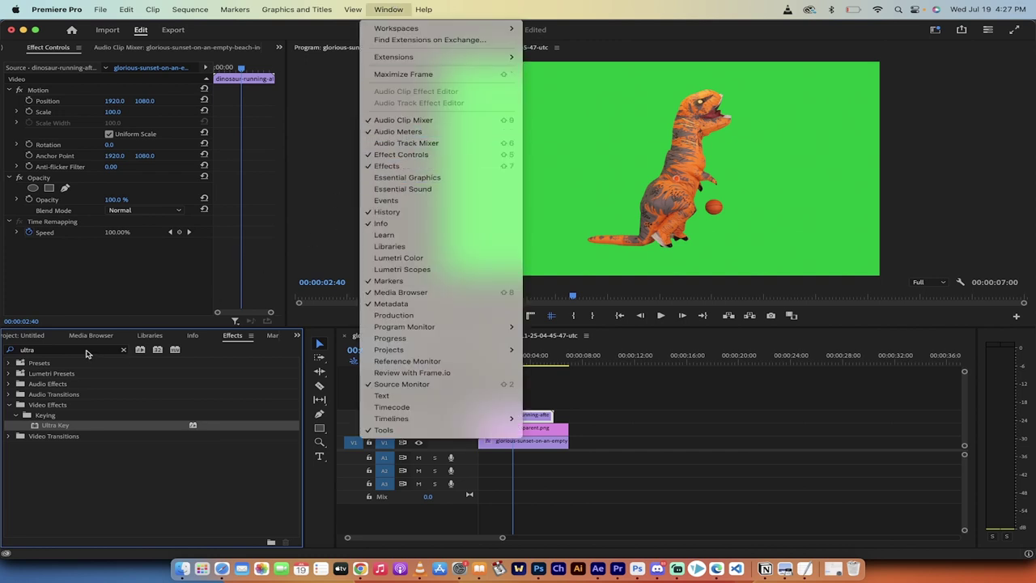
pyautogui.click(67, 414)
pyautogui.click(58, 351)
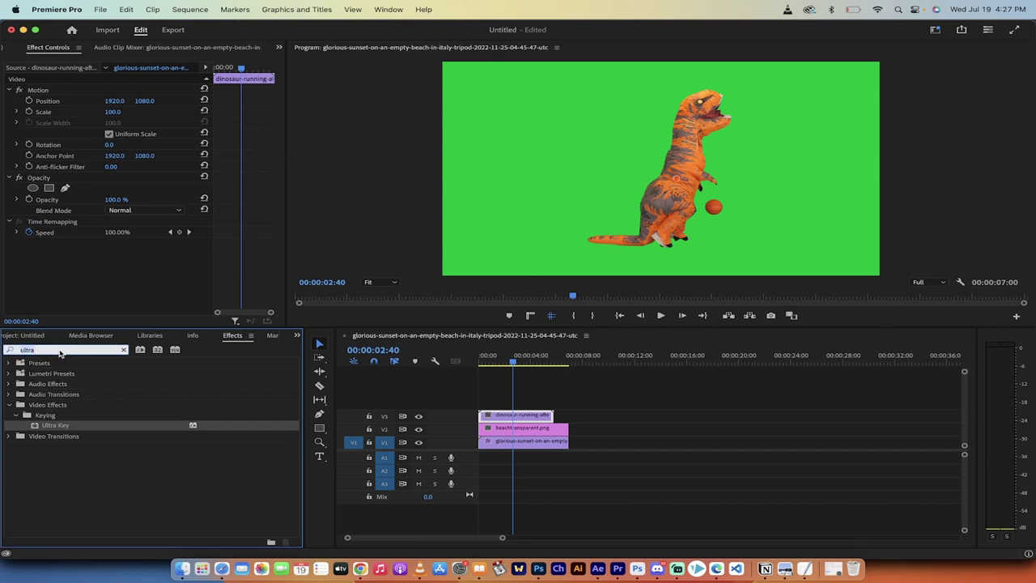
pyautogui.write('ultra')
pyautogui.click(61, 426)
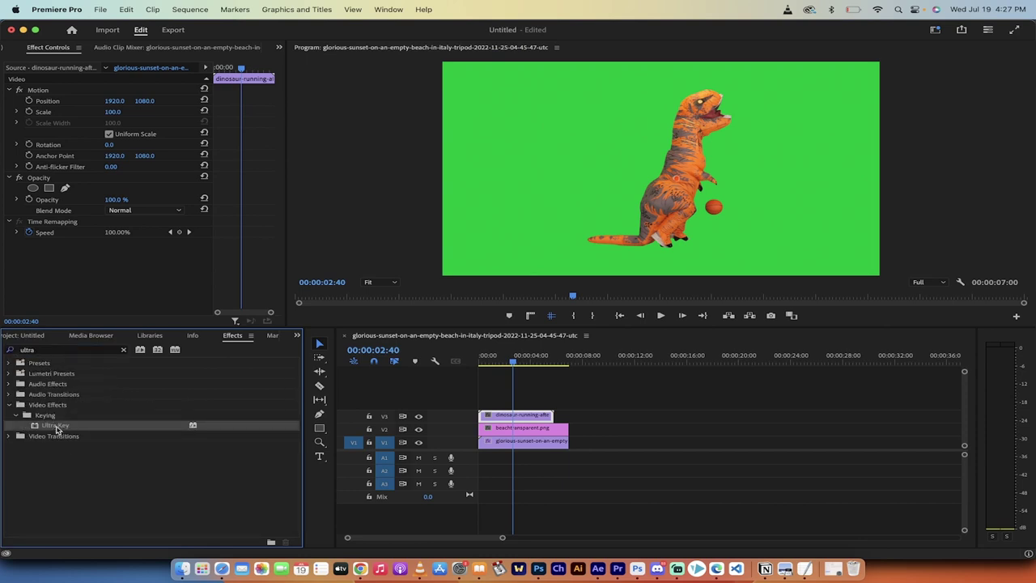
pyautogui.moveTo(477, 362); pyautogui.dragTo(522, 415)
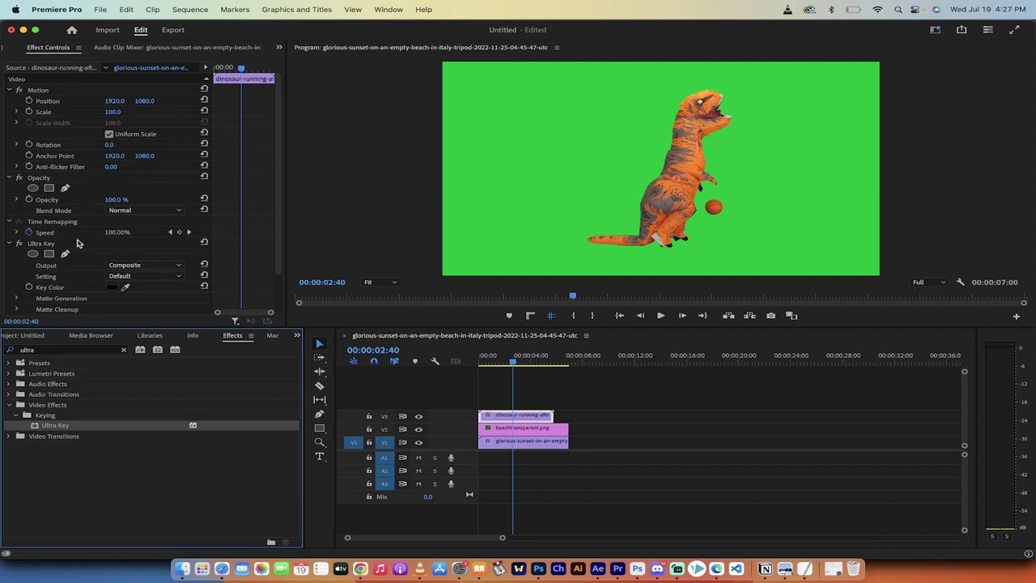
# Set Ultra Key's Key Color by sampling the green background of the dinosaur clip.
pyautogui.scroll(-2, 85, 209)
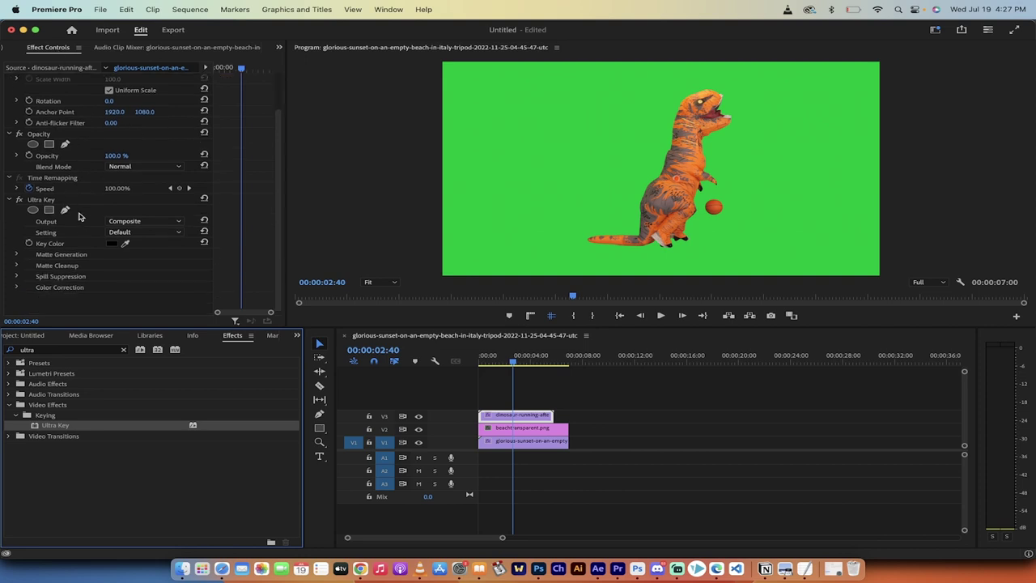
pyautogui.click(51, 201)
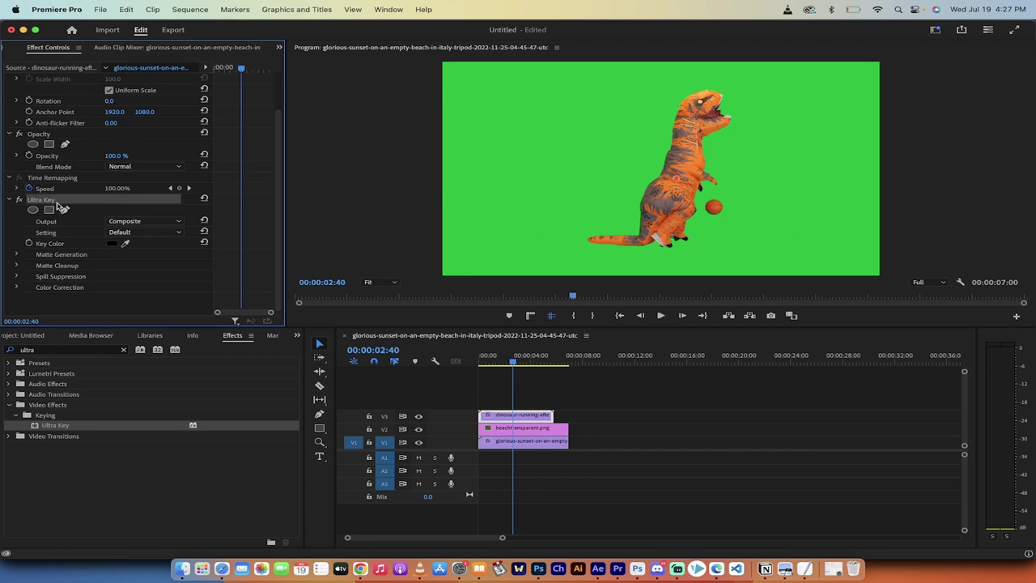
pyautogui.click(126, 245)
pyautogui.click(124, 243)
pyautogui.moveTo(125, 242); pyautogui.dragTo(502, 230)
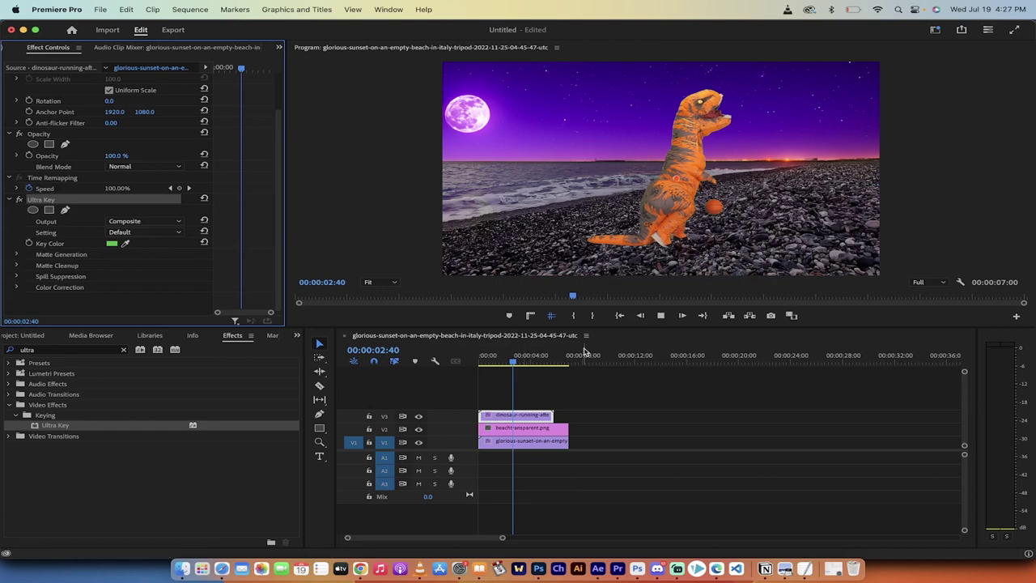
# Move the playhead to 00:00:02:04 and shift the keyed dinosaur clip slightly to the left within the frame, keeping its height.
pyautogui.click(503, 366)
pyautogui.moveTo(503, 372)
pyautogui.mouseDown()
pyautogui.moveTo(491, 366)
pyautogui.moveTo(523, 366)
pyautogui.moveTo(507, 366)
pyautogui.mouseUp()
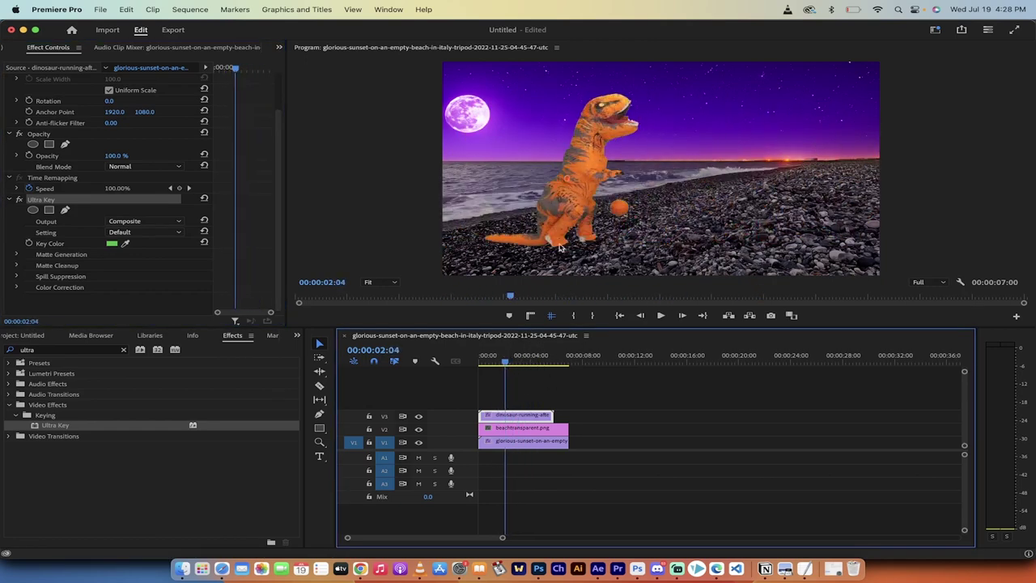
pyautogui.click(564, 235)
pyautogui.moveTo(581, 216); pyautogui.dragTo(550, 215)
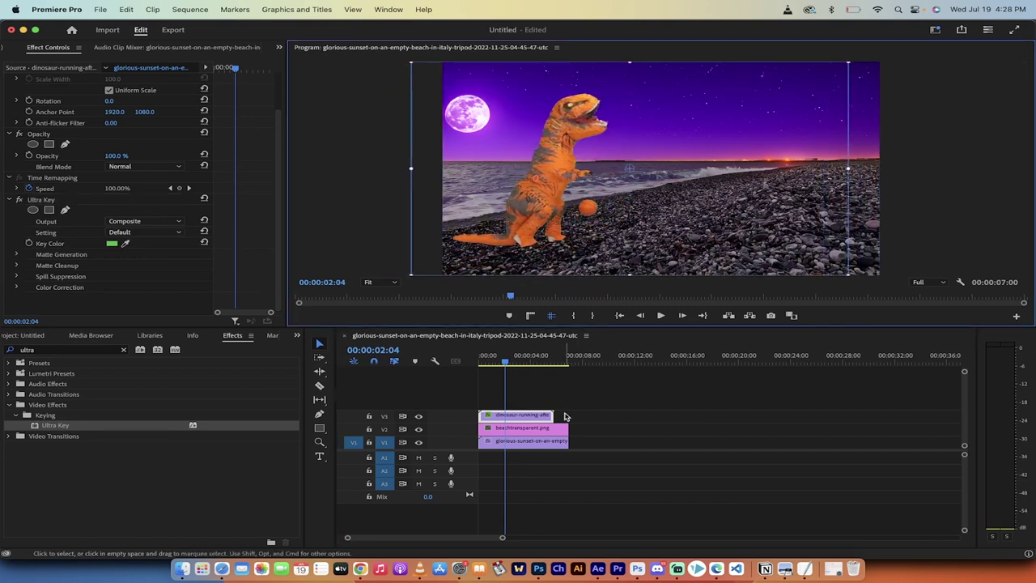